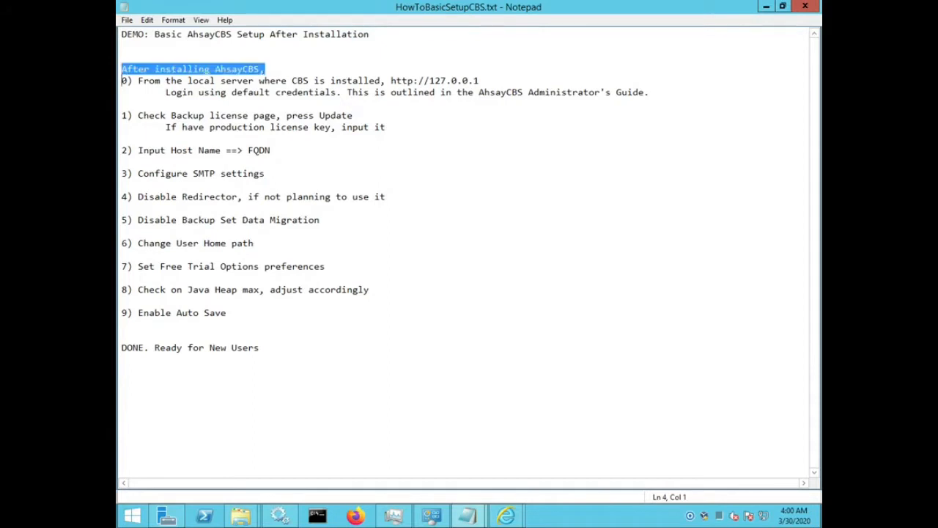
- Read through checklist steps 0–3: login, license page, Input Host Name and Configure SMTP settings
key("Down")
key("Down")
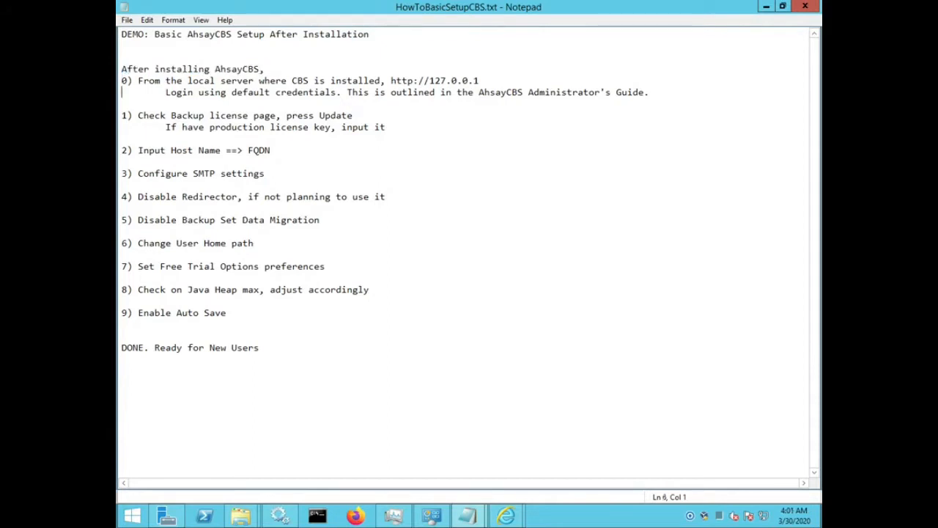
key("shift+Up")
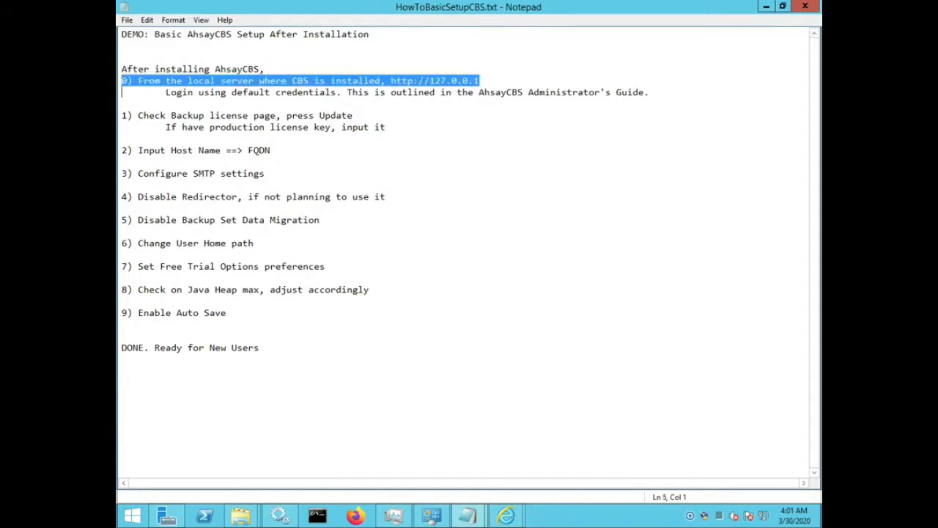
key("Down")
key("Down")
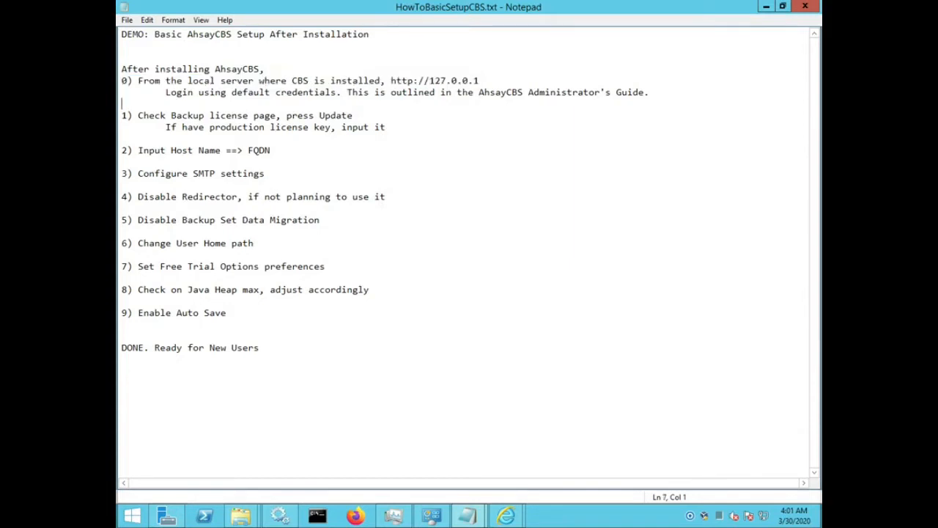
key("shift+Down")
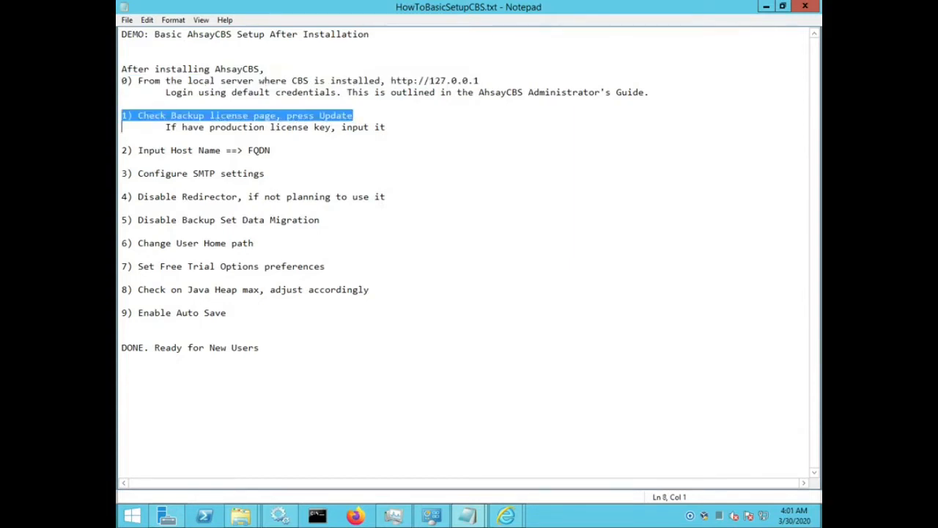
key("Down")
key("Down")
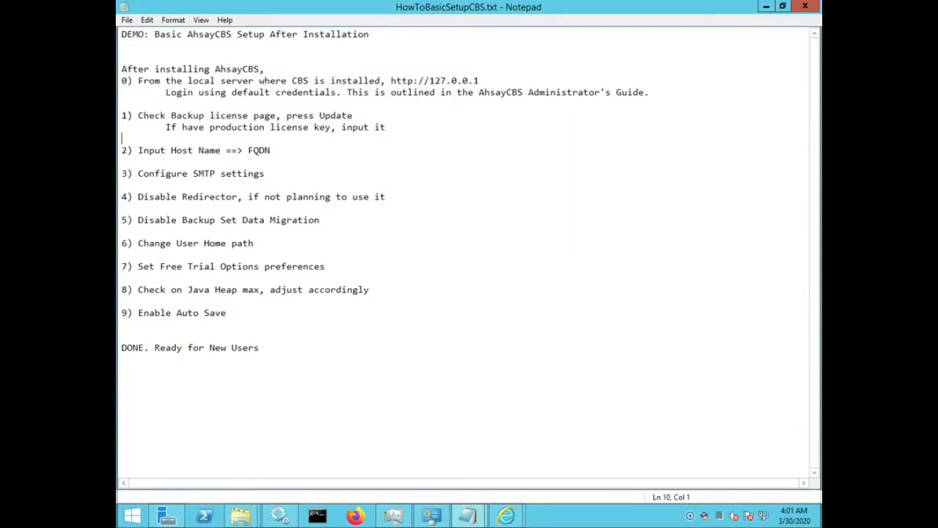
key("shift+Down")
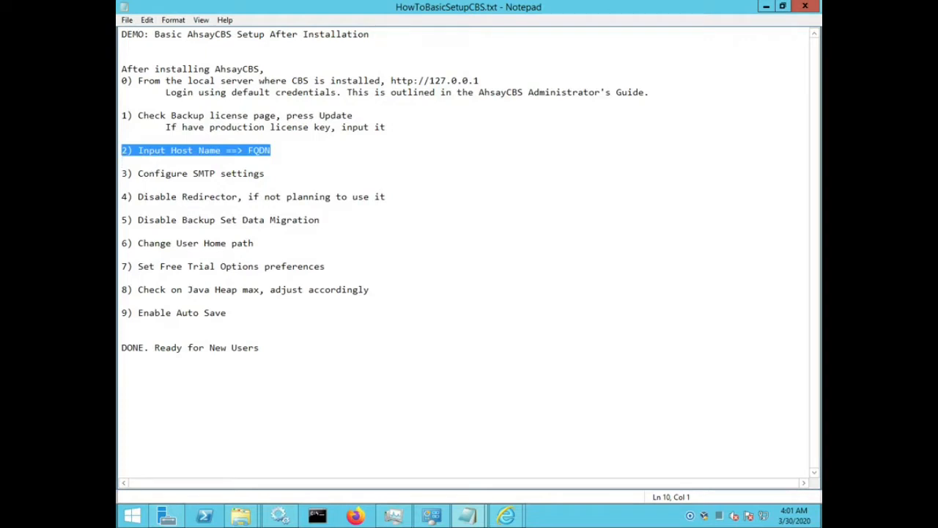
key("Down")
key("End")
key("shift+Home")
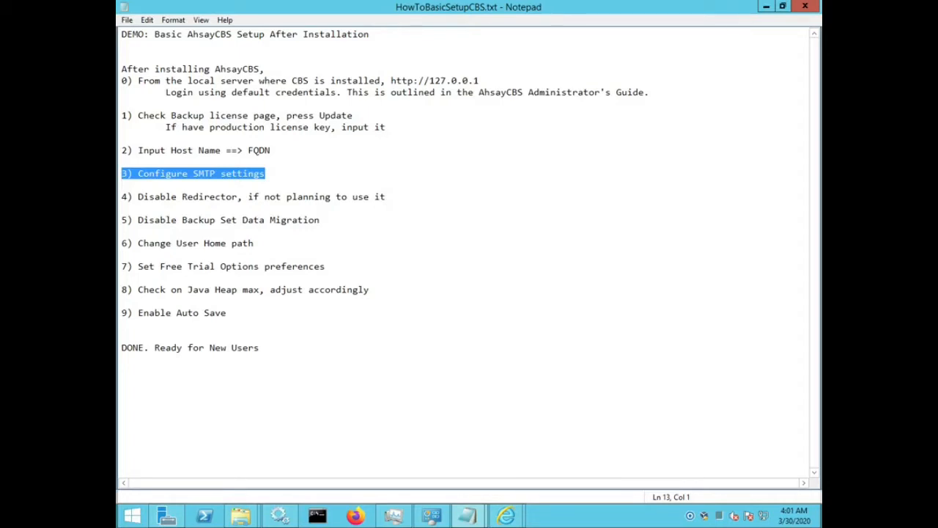
- Review checklist steps 4–7: Redirector, migration, Change User Home path and Free Trial Options
left_click(122, 196)
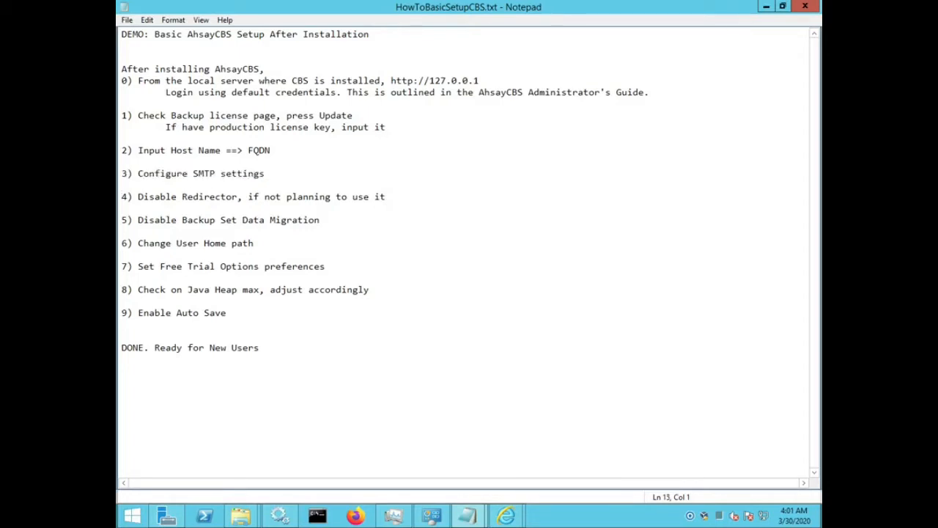
key("shift+Down")
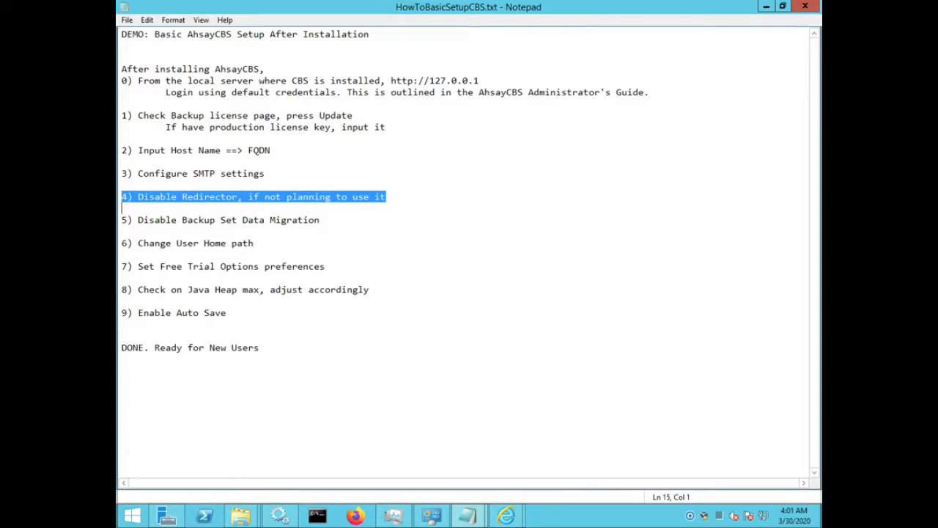
key("Down")
key("End")
key("shift+Home")
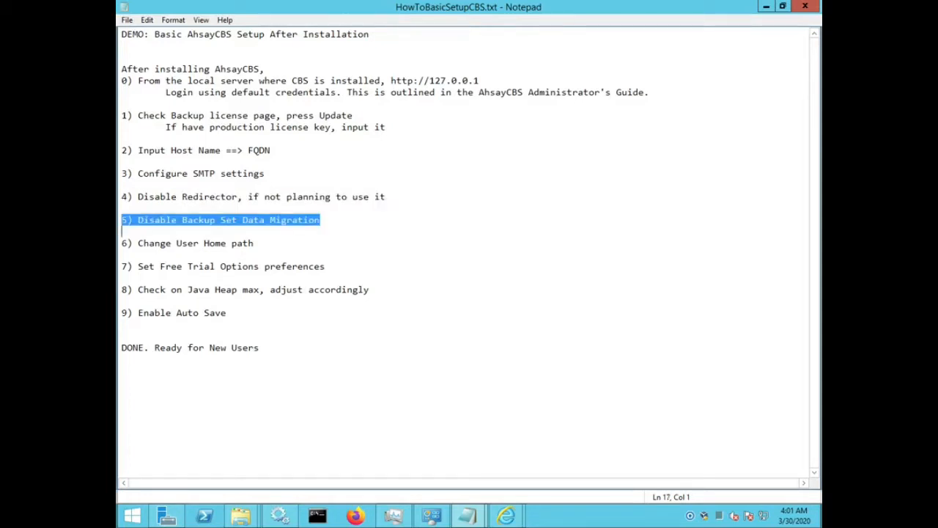
key("Down")
key("Down")
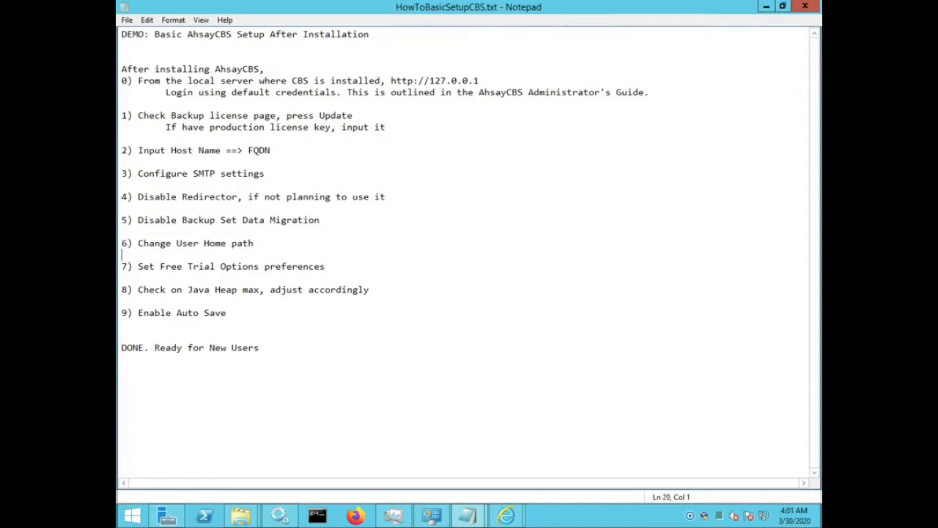
key("End")
key("shift+Home")
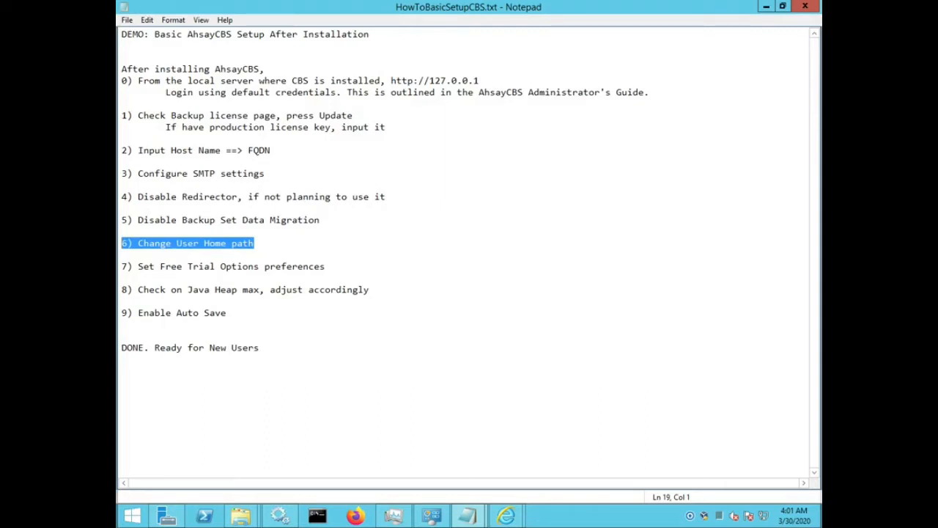
key("Down")
key("Down")
key("End")
key("shift+Home")
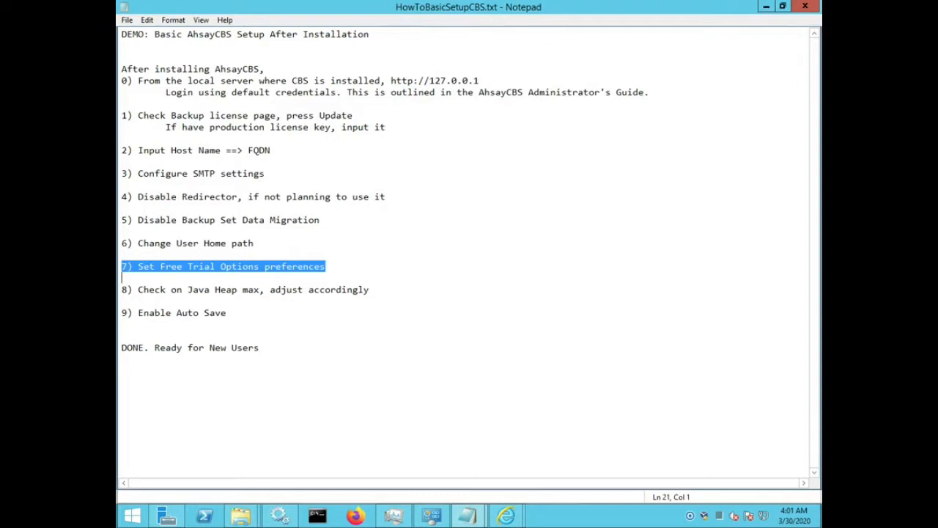
- Review steps 8–9 (Java Heap max, Enable Auto Save), then reselect the intro line and step 0
key("Down")
key("Down")
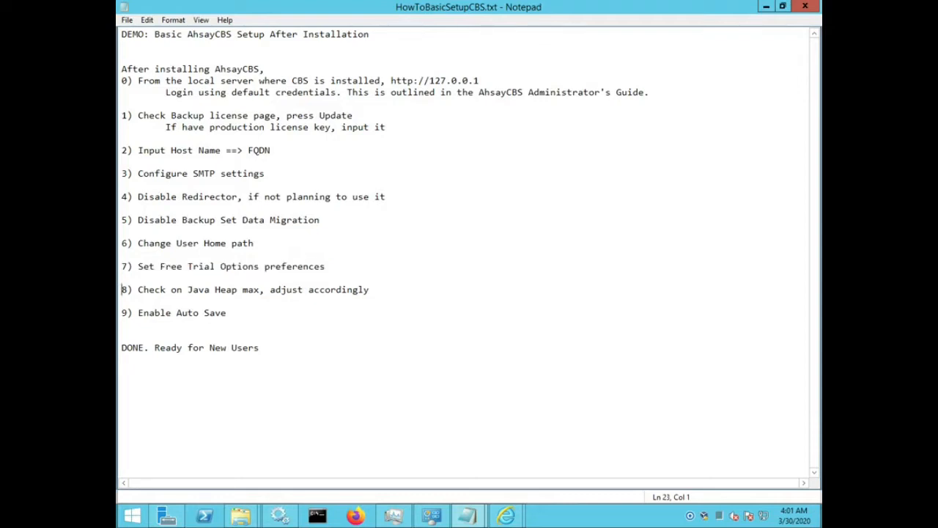
key("End")
key("shift+Home")
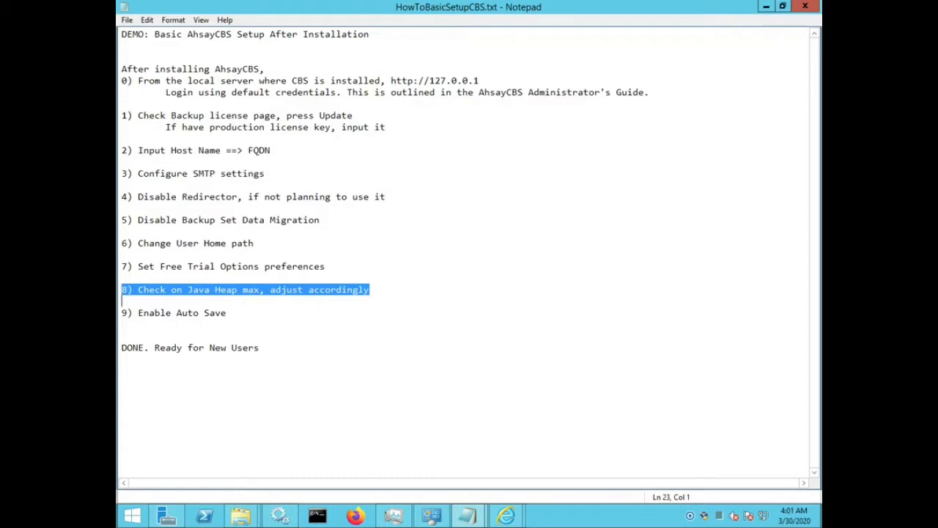
key("Down")
key("Down")
key("End")
key("shift+Home")
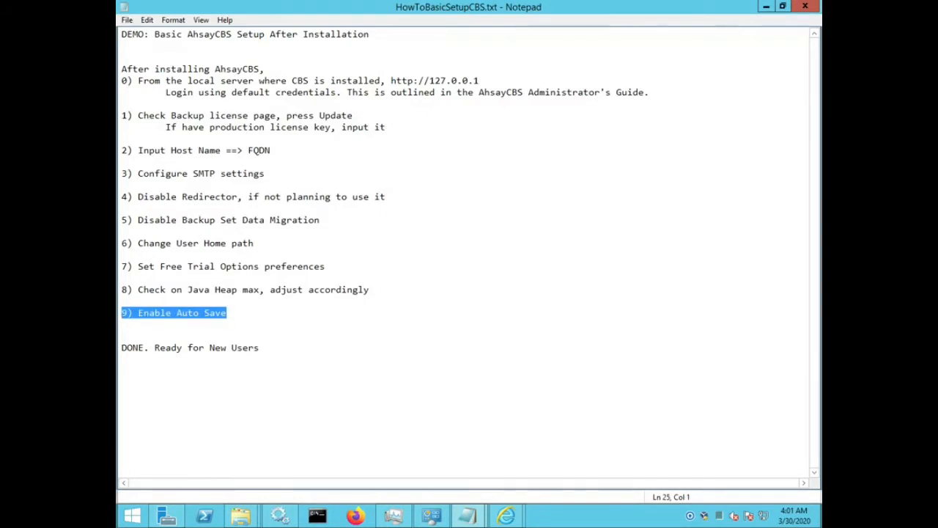
key("ctrl+Home")
key("shift+End")
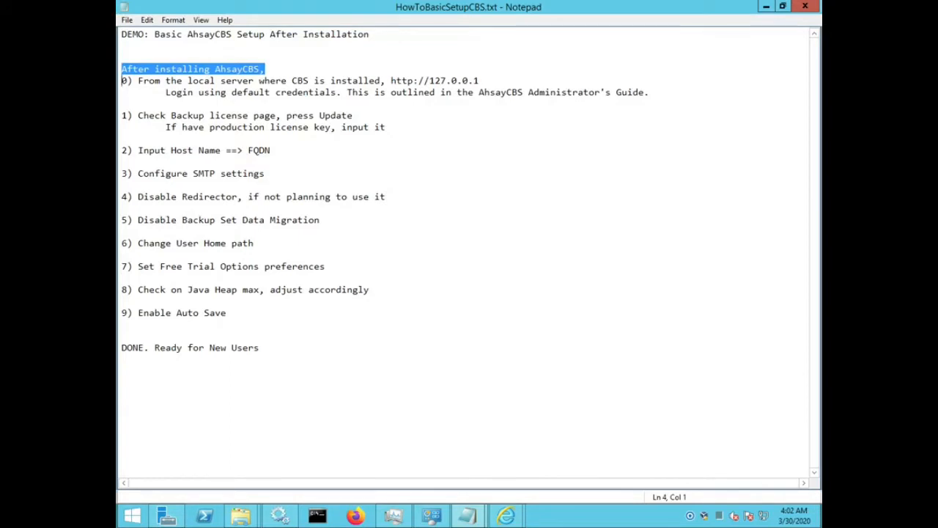
key("shift+Down")
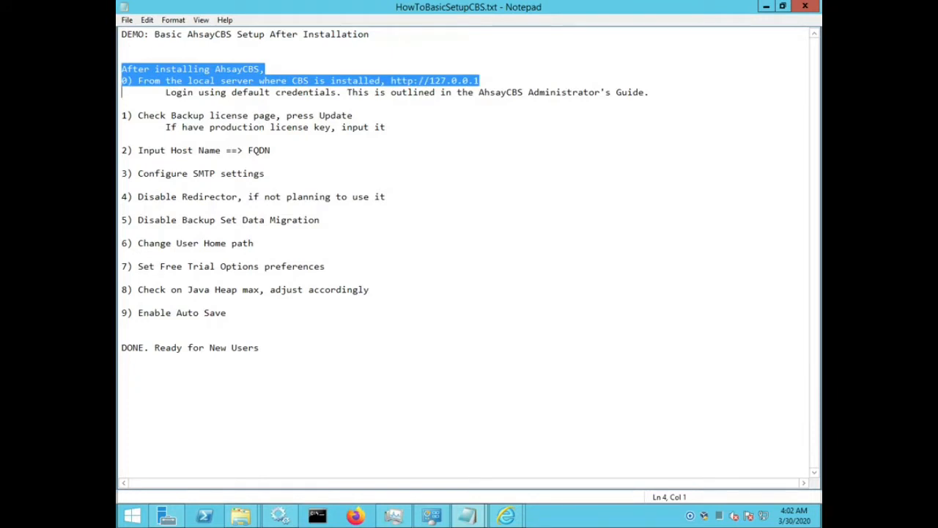
left_click(390, 81)
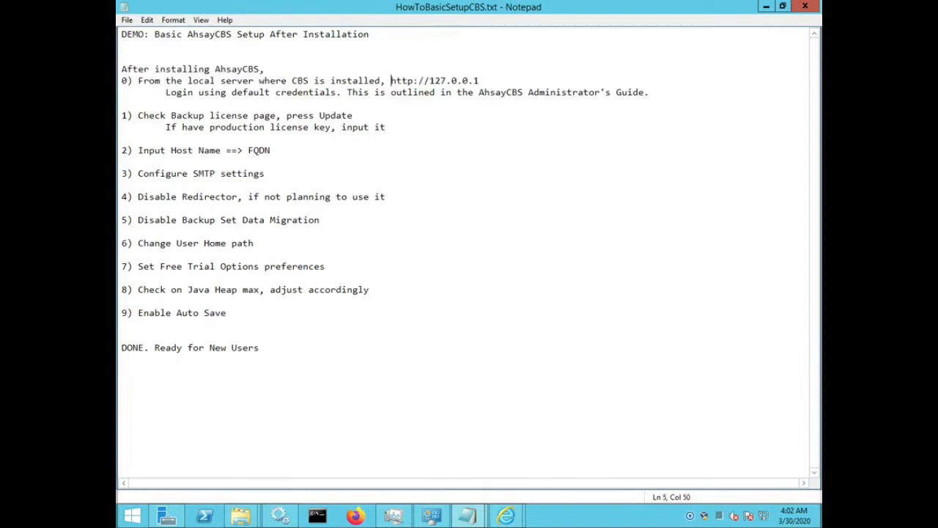
left_click_drag(390, 81, 479, 81)
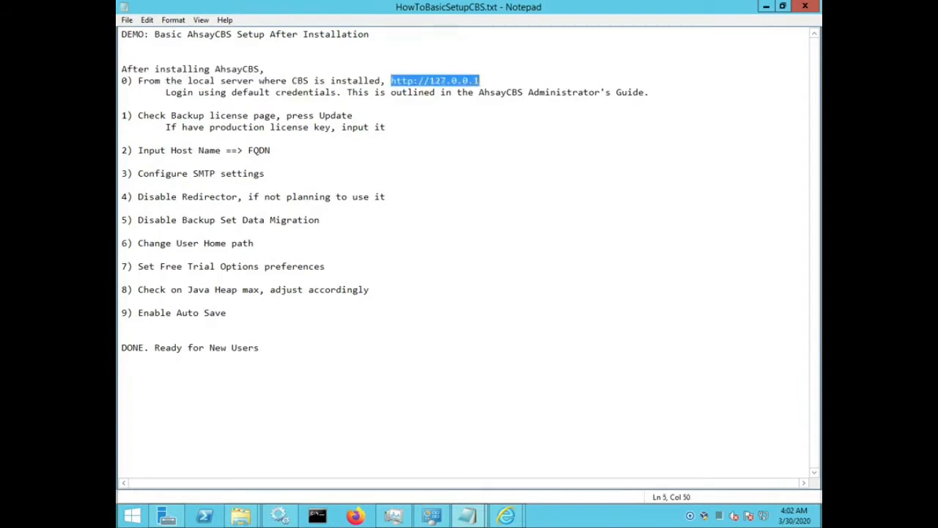
right_click(407, 81)
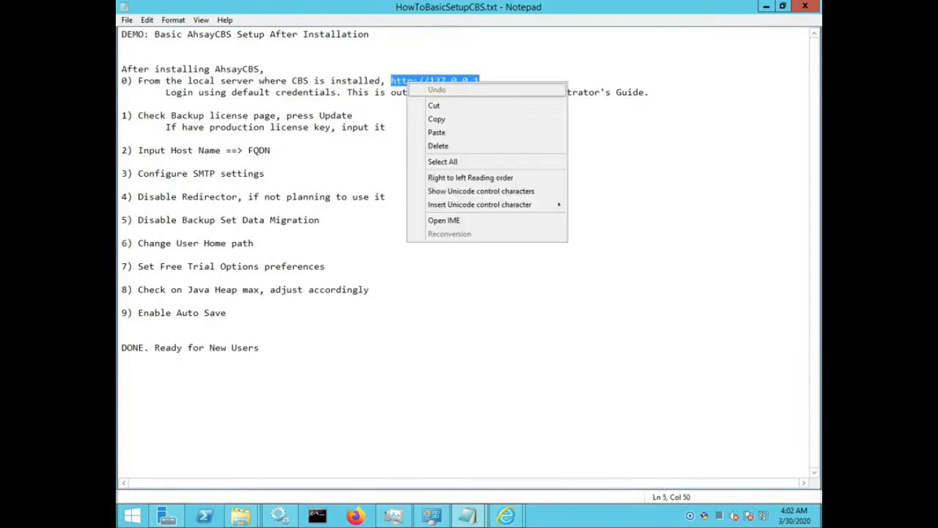
left_click(437, 119)
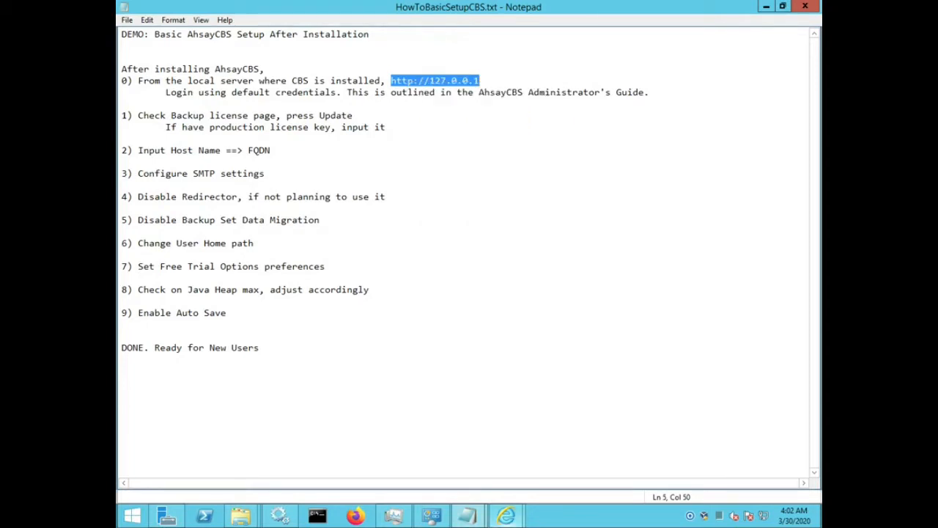
left_click(506, 515)
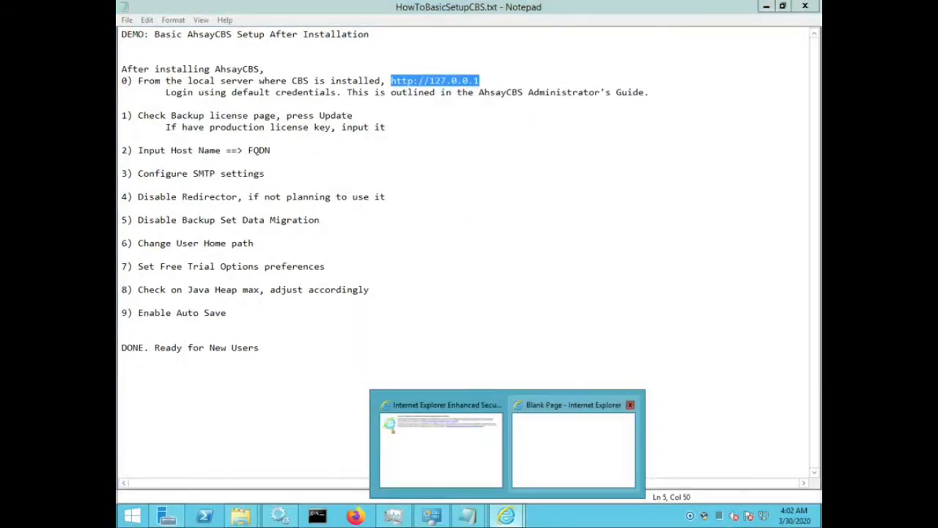
left_click(573, 449)
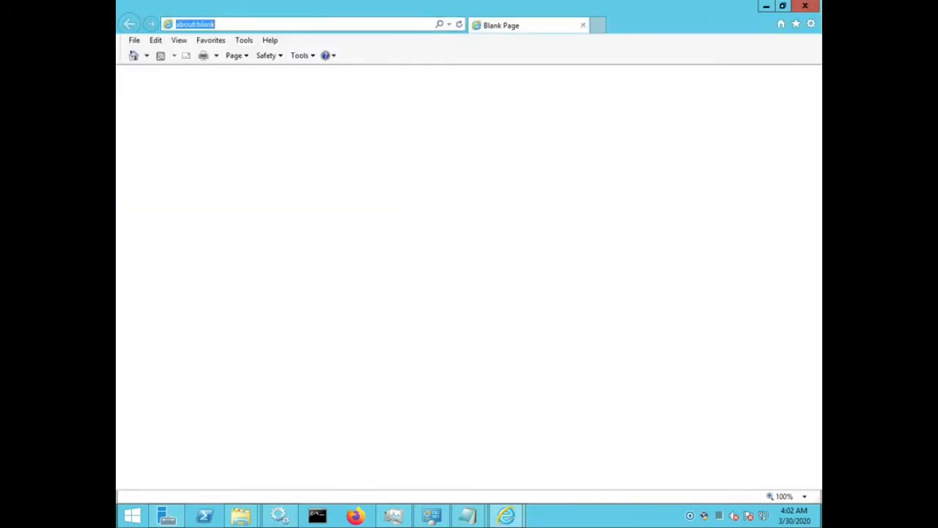
right_click(333, 24)
left_click(352, 76)
key("Return")
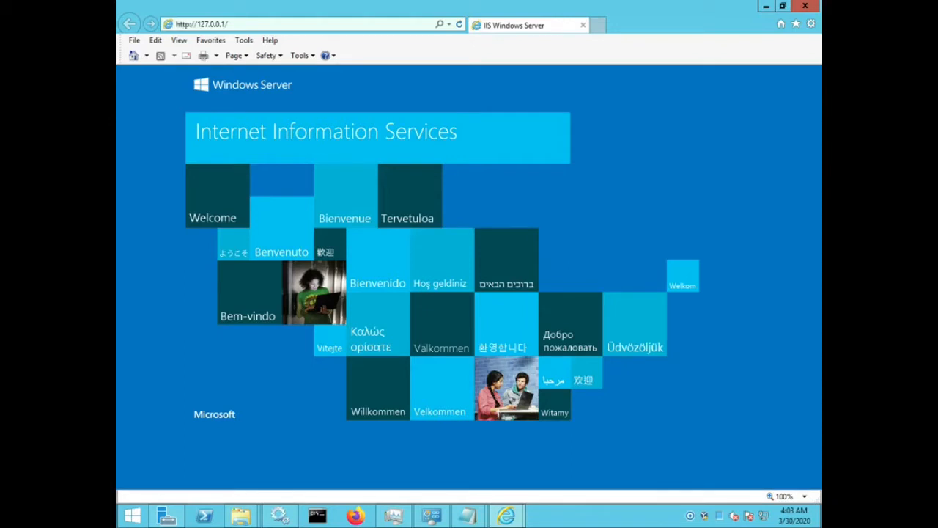
- Switch away from the IIS welcome page in Internet Explorer and bring up the Windows Start screen
left_click(192, 23)
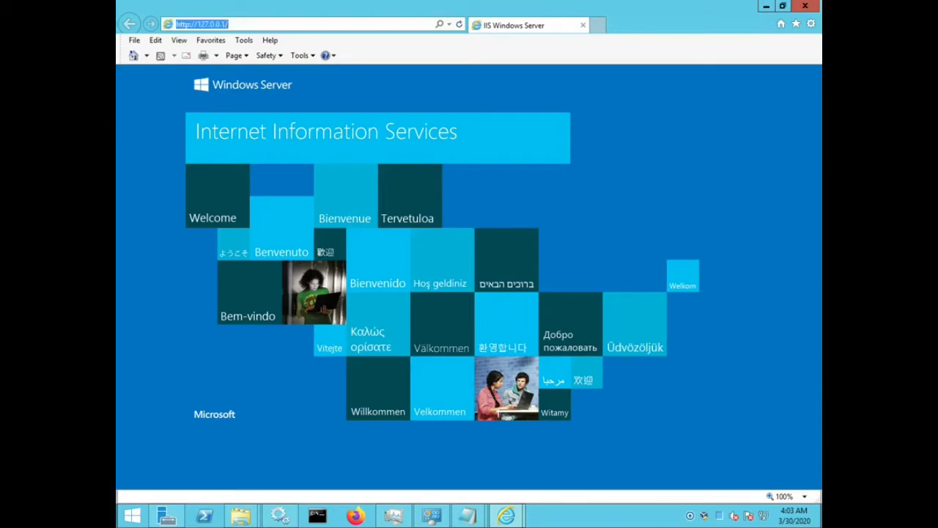
key("alt+Tab")
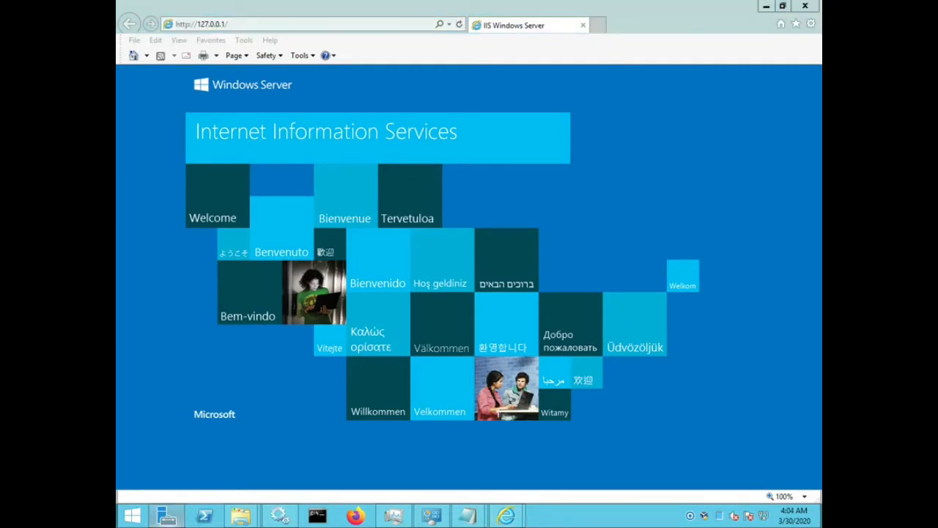
key("super")
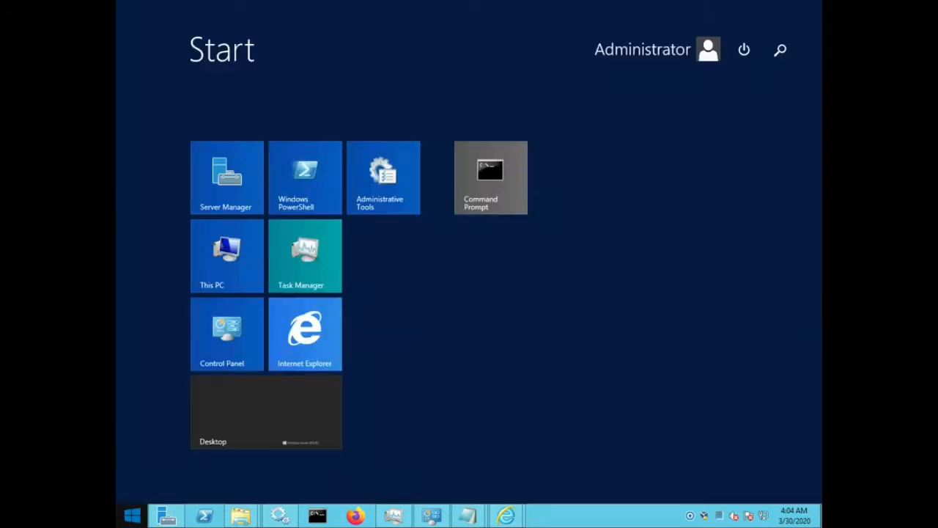
- Launch IIS Manager via 'iis' search and open the Default Web Site under Sites
type("iis Manager")
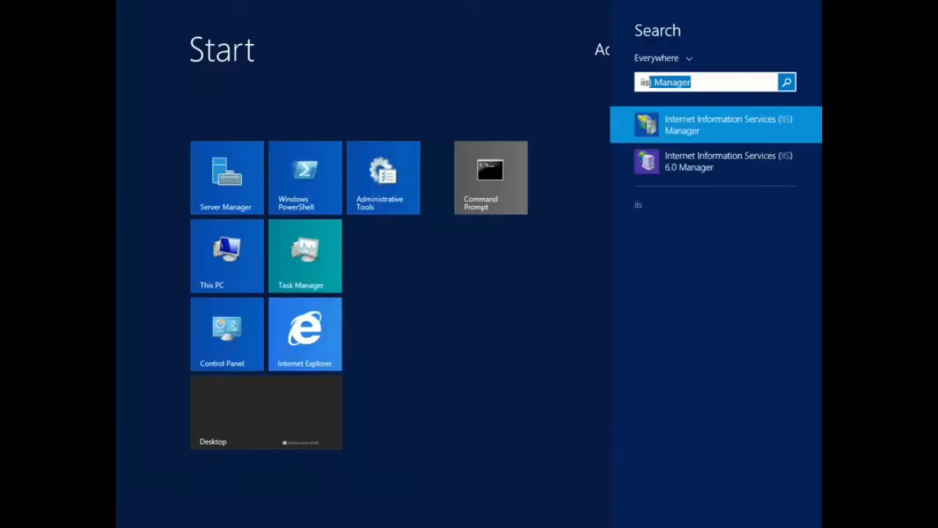
key("Return")
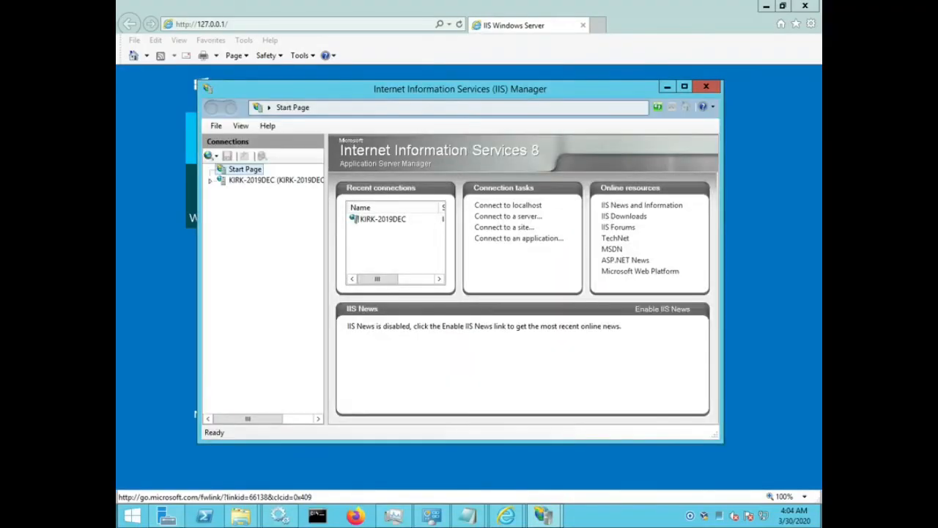
double_click(236, 179)
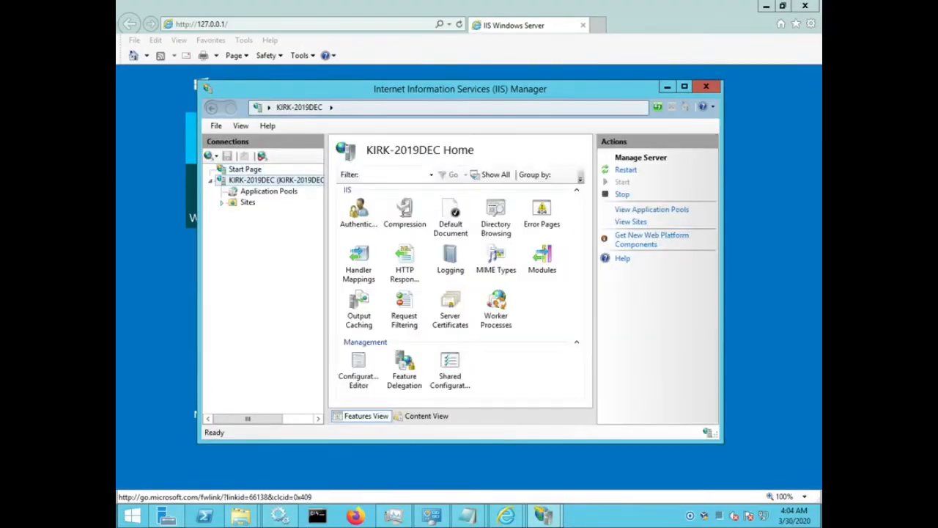
left_click(222, 201)
left_click(277, 212)
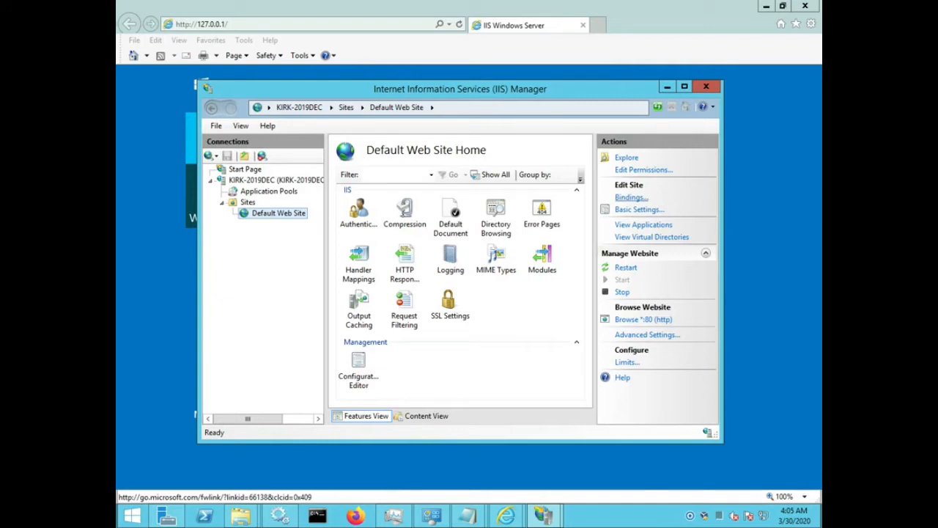
- Inspect the Default Web Site's http binding, cancelling the edit so it stays on port 80
left_click(632, 197)
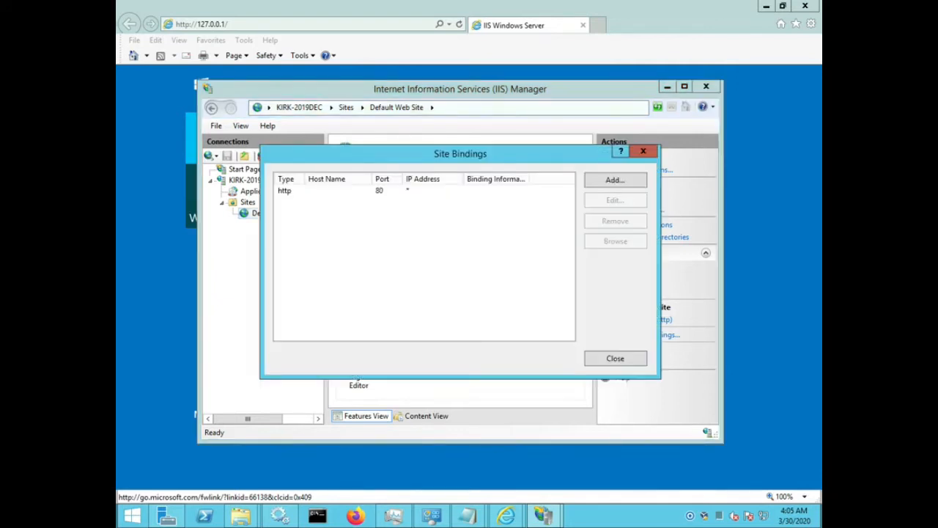
left_click(402, 190)
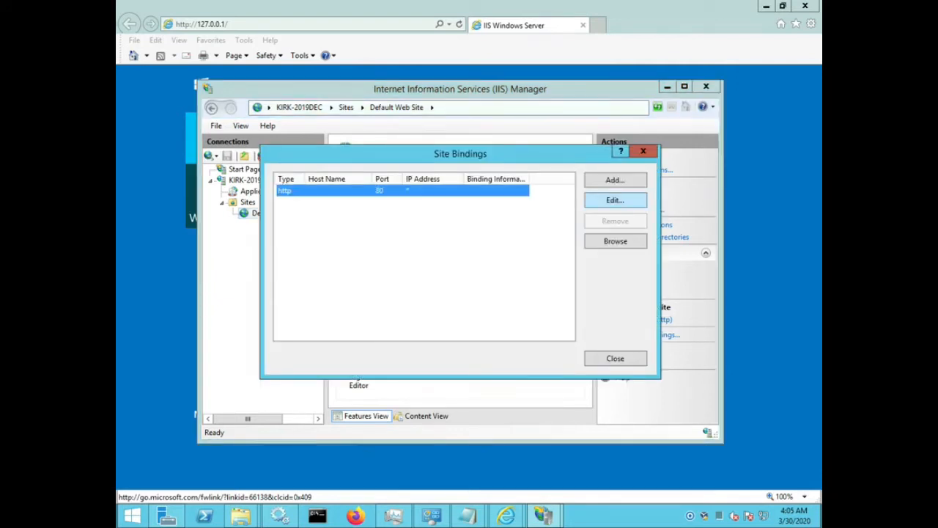
left_click(615, 200)
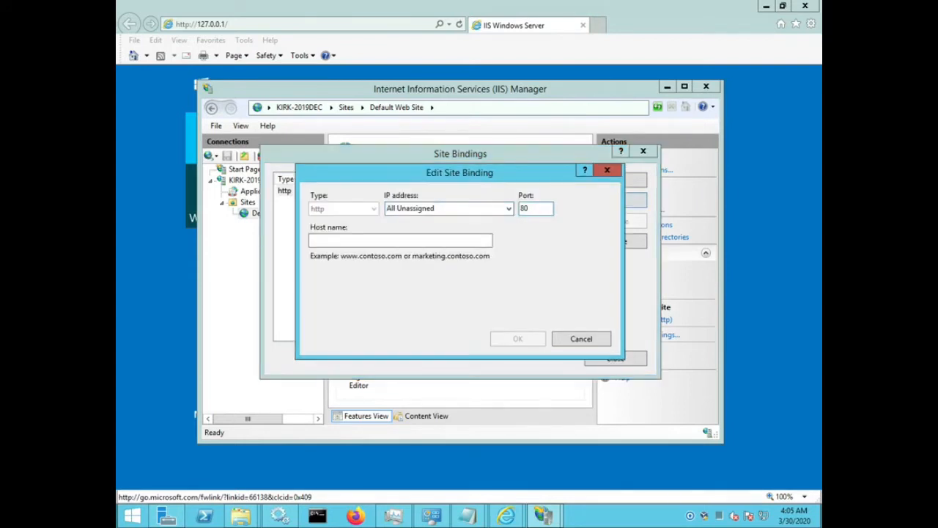
type("80")
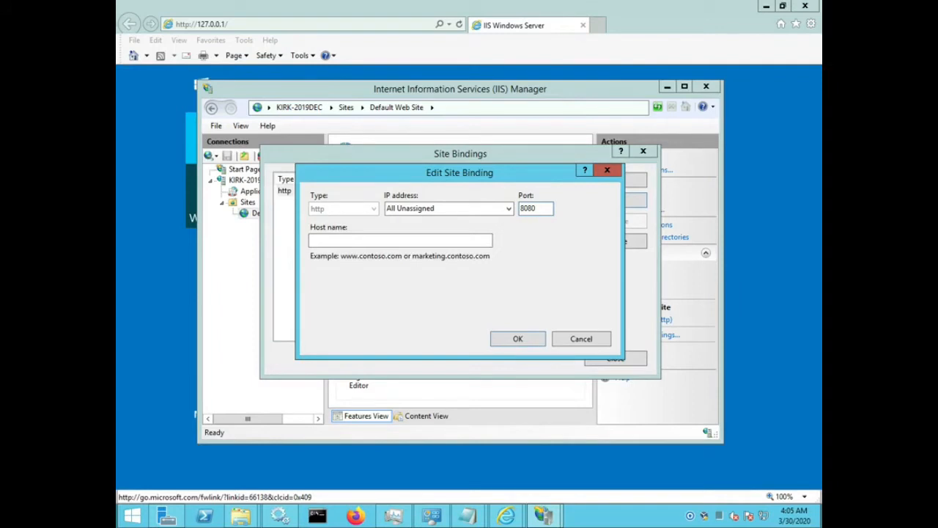
left_click(582, 339)
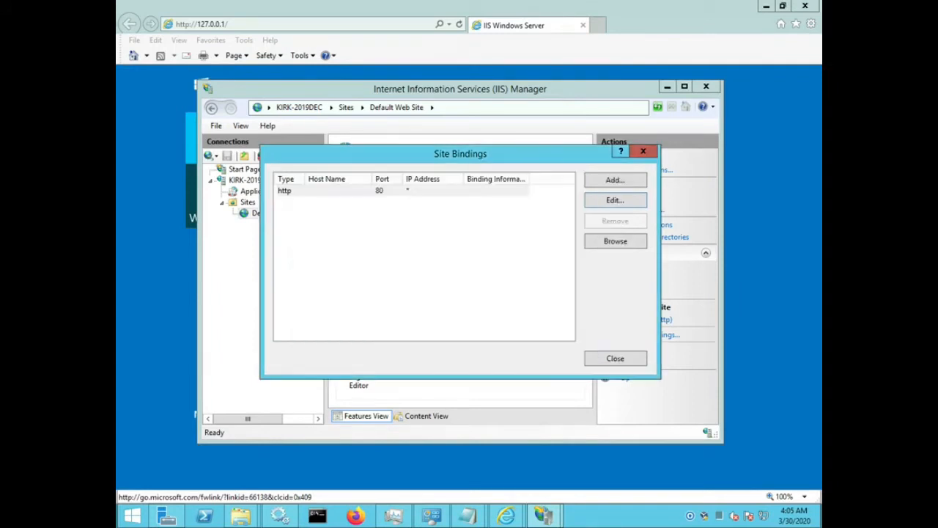
left_click(615, 357)
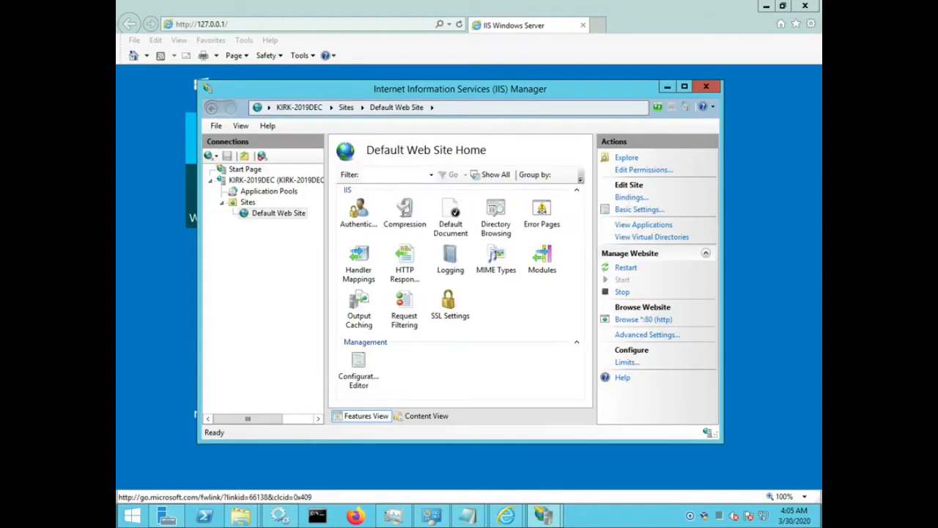
- Stop the Default Web Site to free port 80 and close IIS Manager
left_click(622, 292)
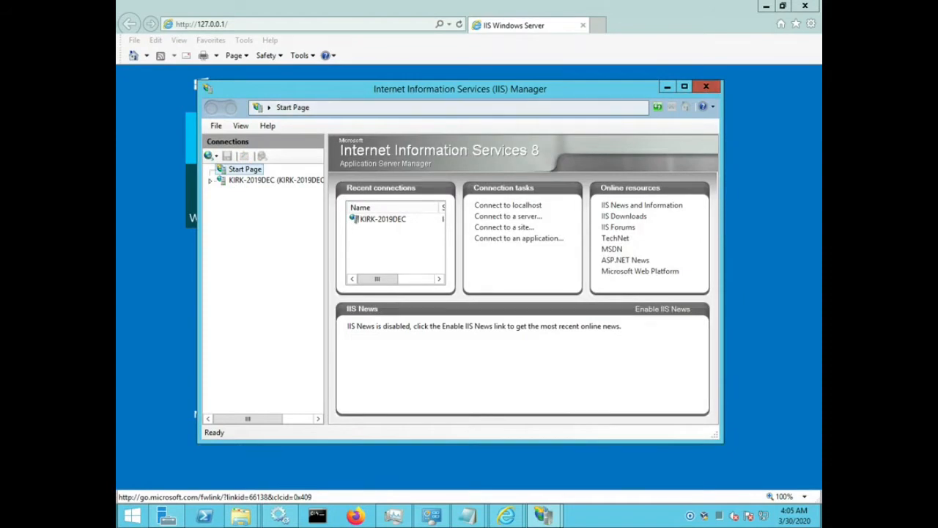
left_click(706, 87)
left_click(279, 515)
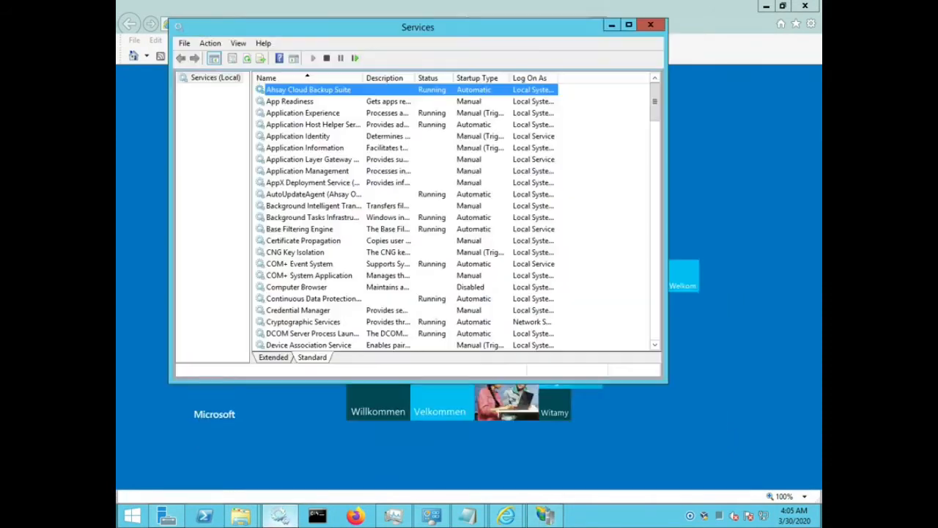
- Stop and restart Ahsay Cloud Backup Suite from its Properties dialog, then confirm with OK
right_click(335, 88)
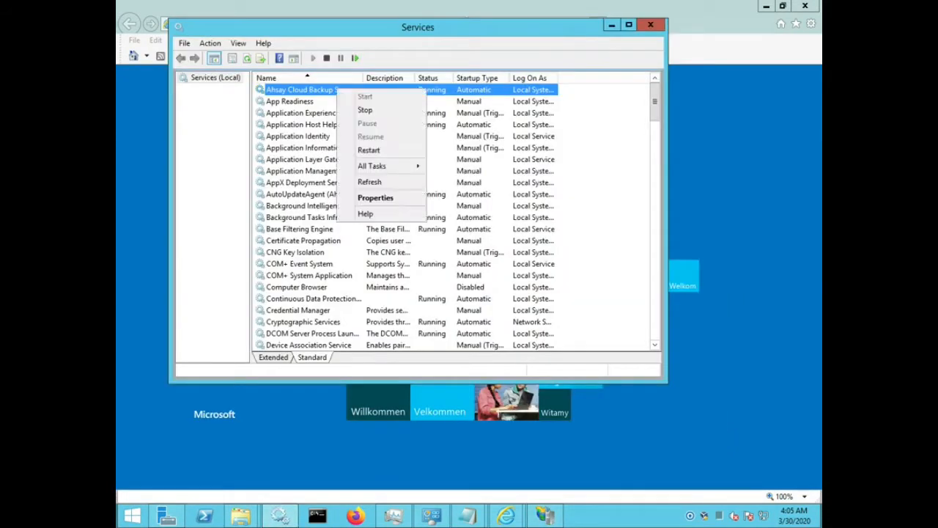
left_click(363, 197)
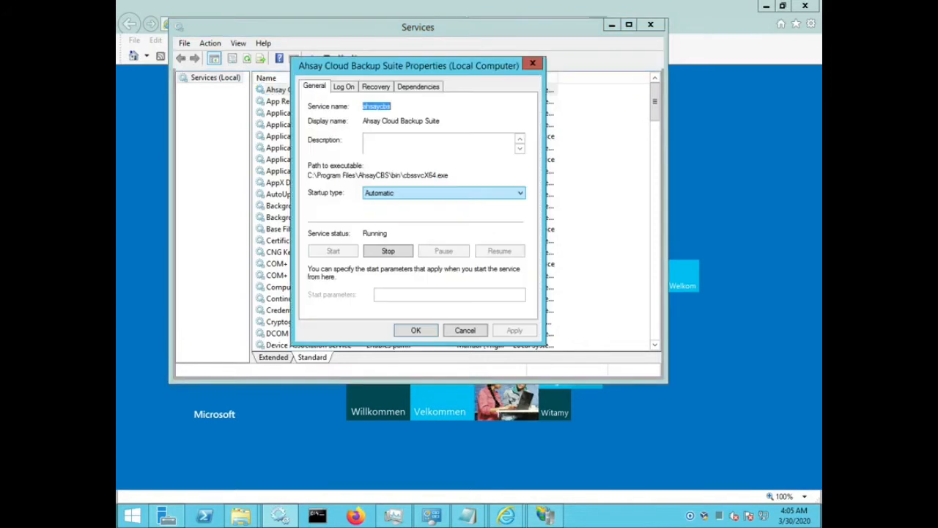
left_click(388, 251)
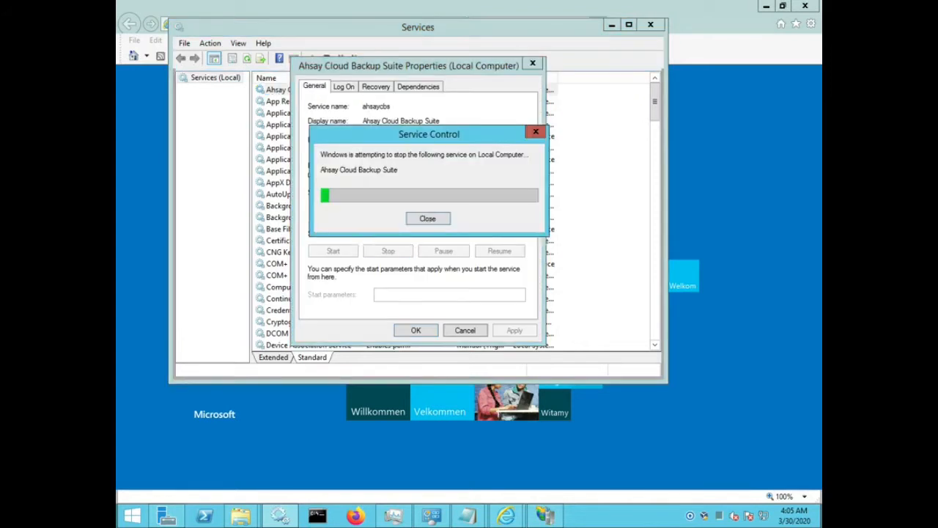
left_click(333, 251)
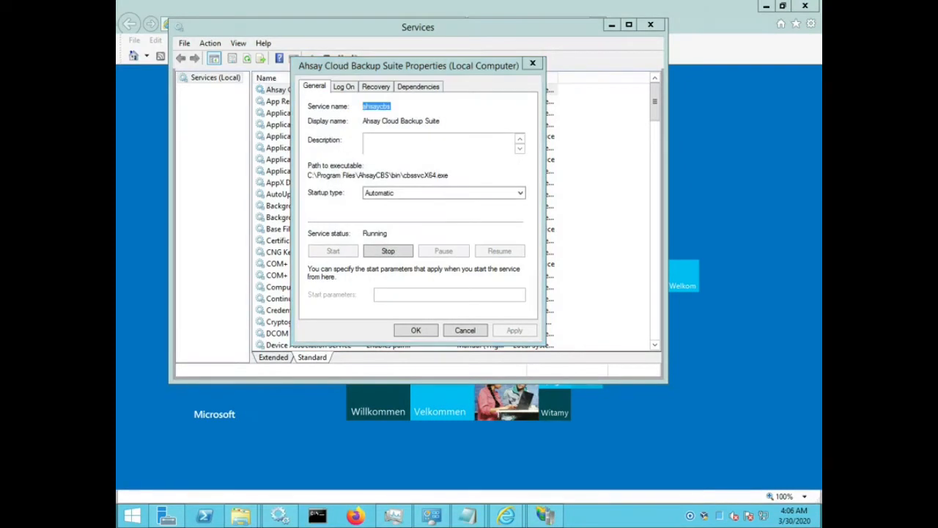
left_click(416, 330)
left_click(416, 333)
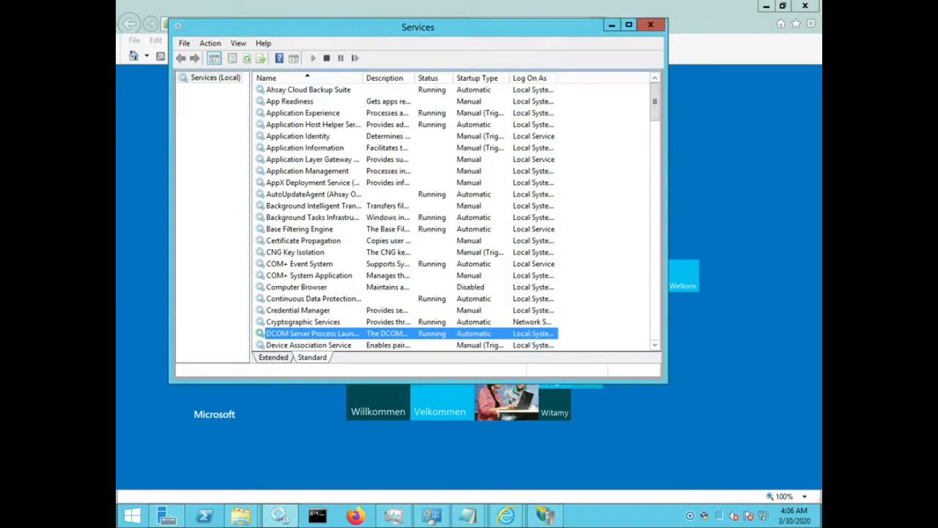
- Minimize Services and load 127.0.0.1 in a new Internet Explorer tab to reach the AhsayCBS login page
left_click(308, 89)
left_click(612, 25)
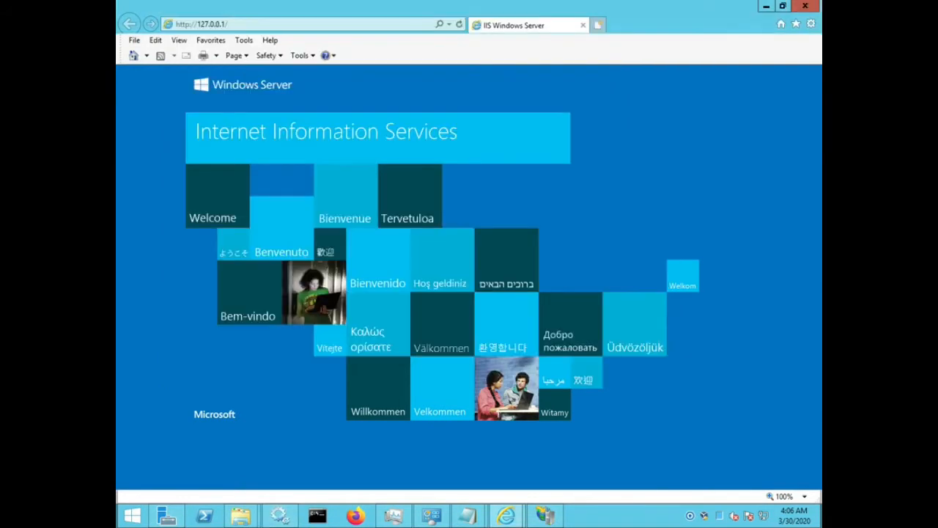
left_click(598, 25)
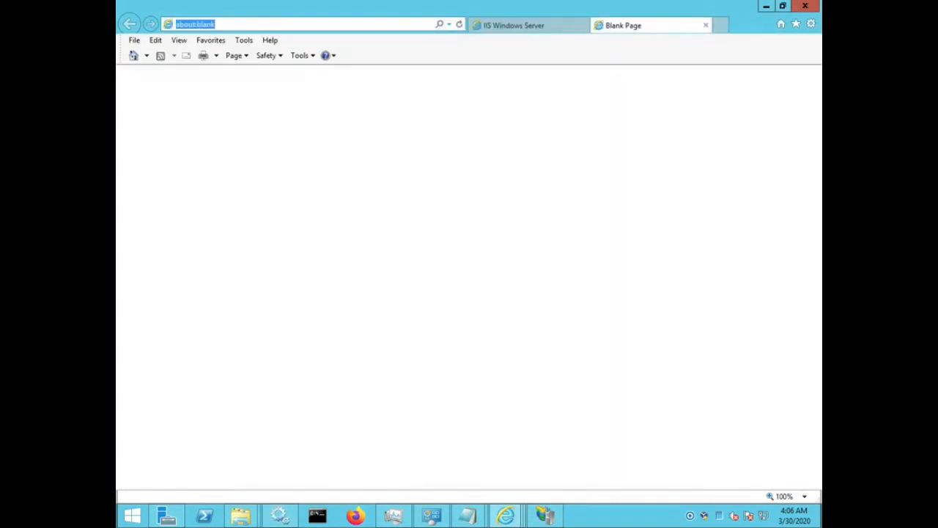
type("127.0.0.1")
key("Return")
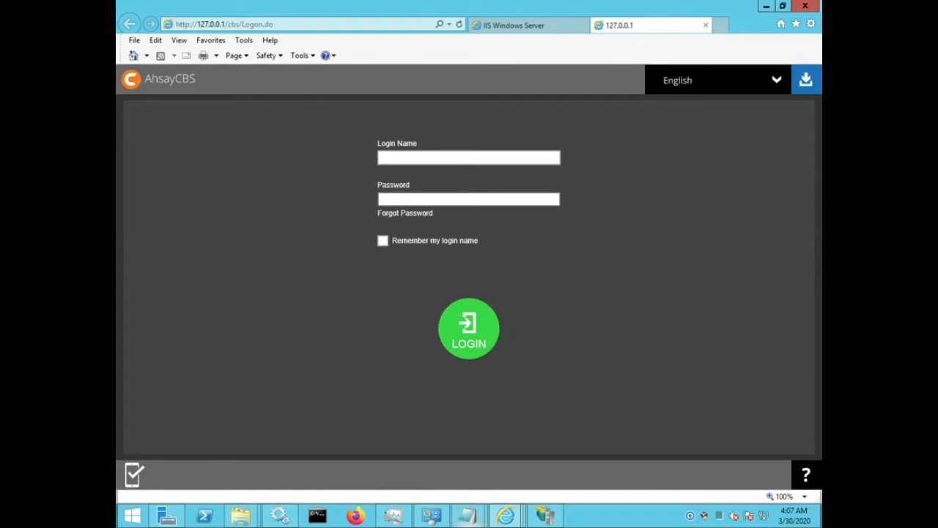
mouse_move(467, 516)
left_click(535, 440)
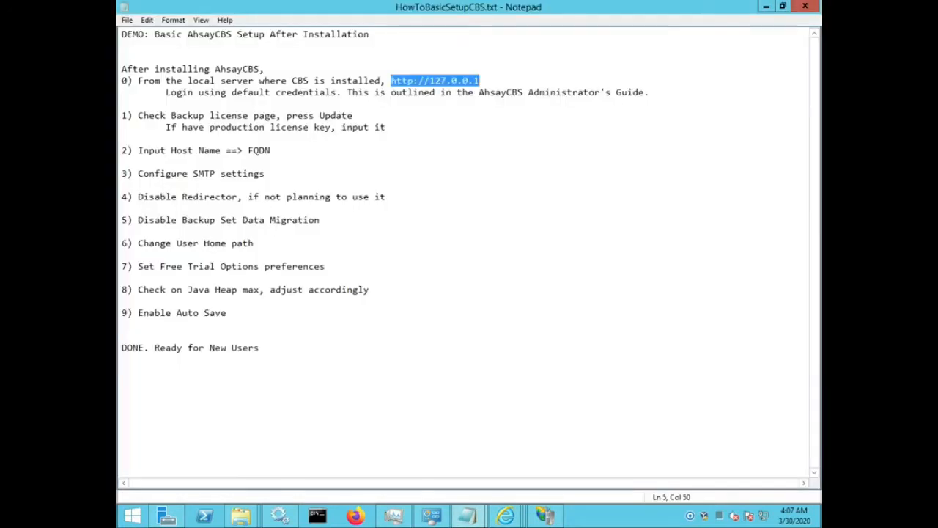
key("Home")
key("shift+Down")
key("shift+Down")
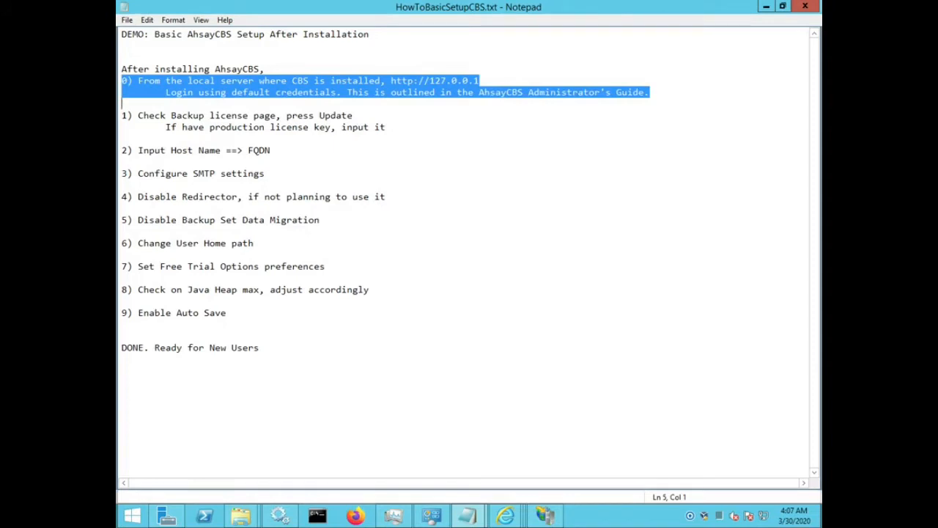
key("Up")
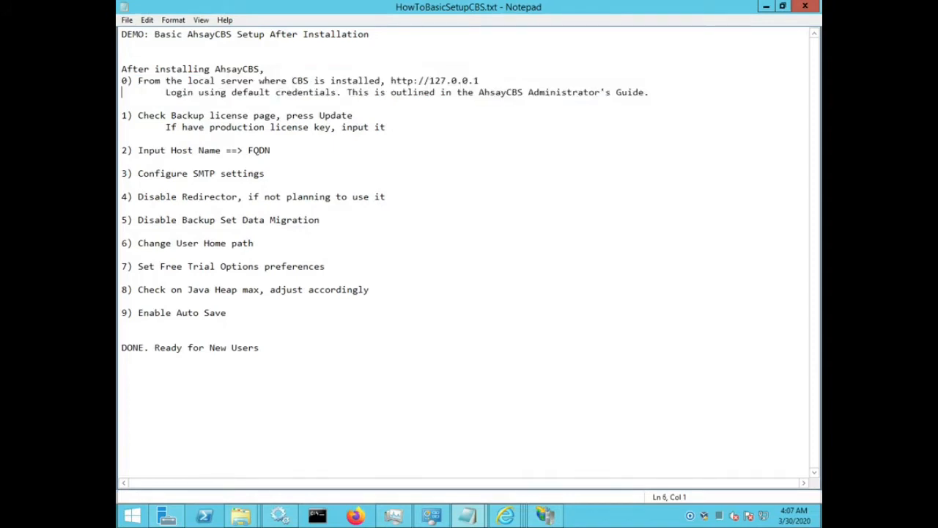
key("shift+Down")
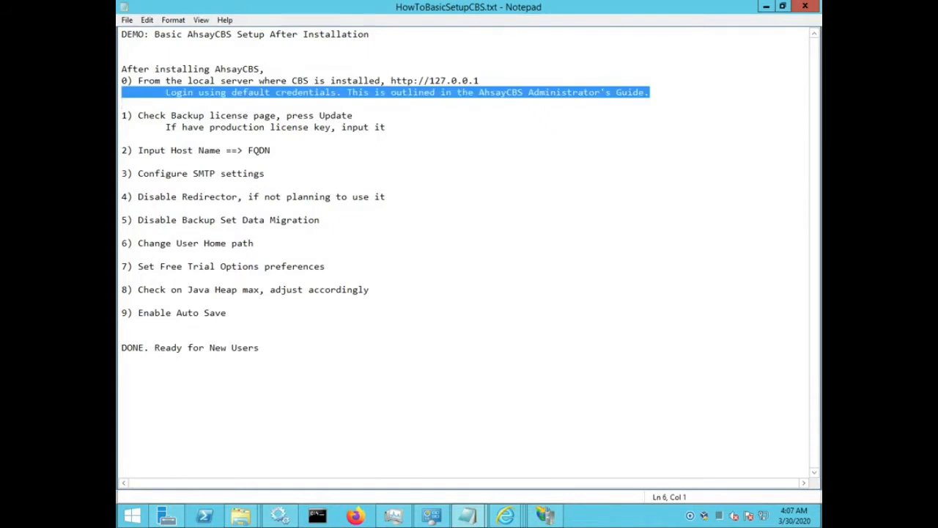
key("Right")
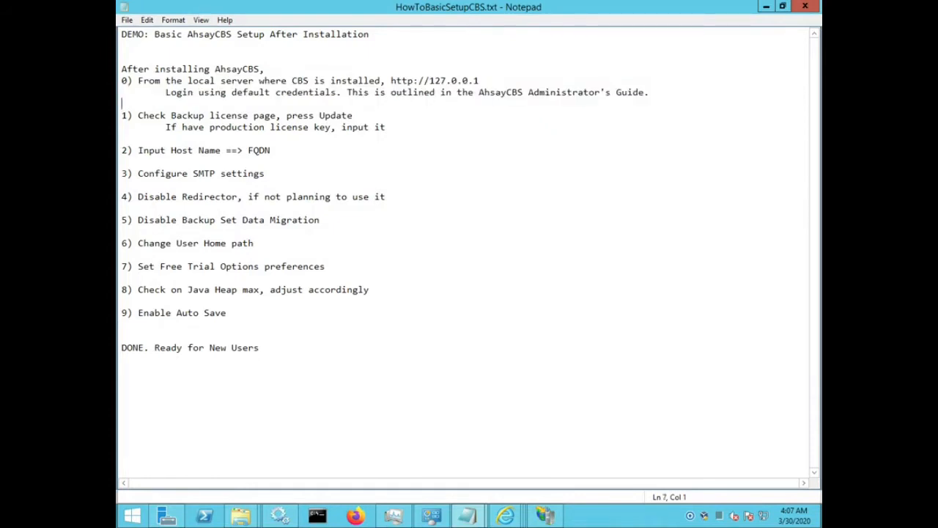
key("shift+Up")
key("shift+Up")
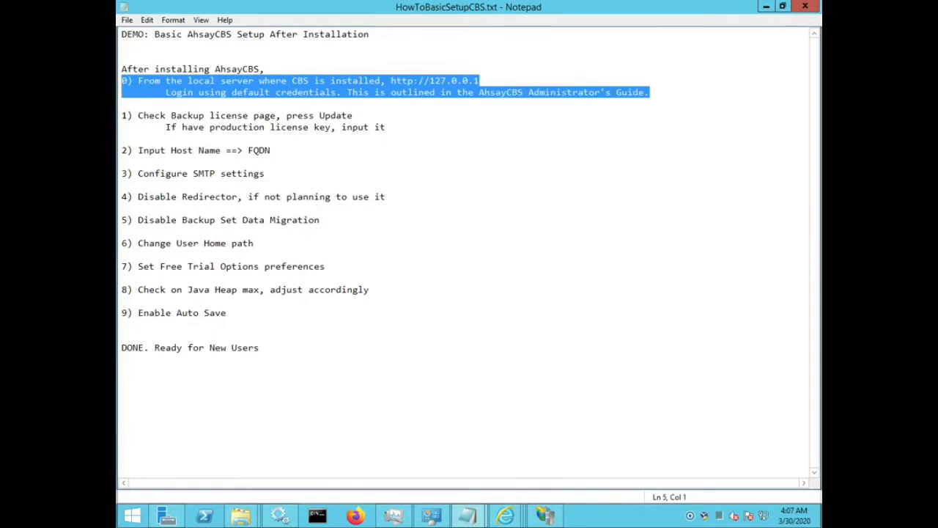
left_click(506, 516)
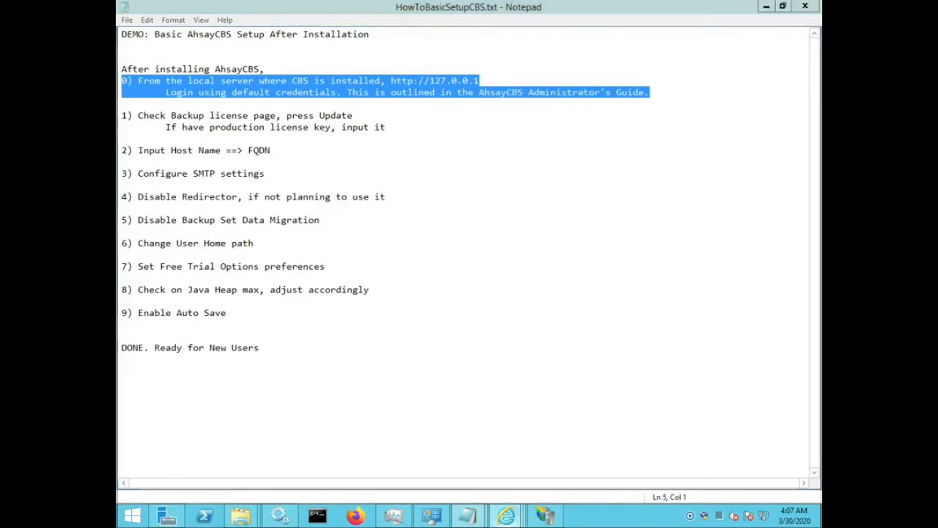
left_click(639, 447)
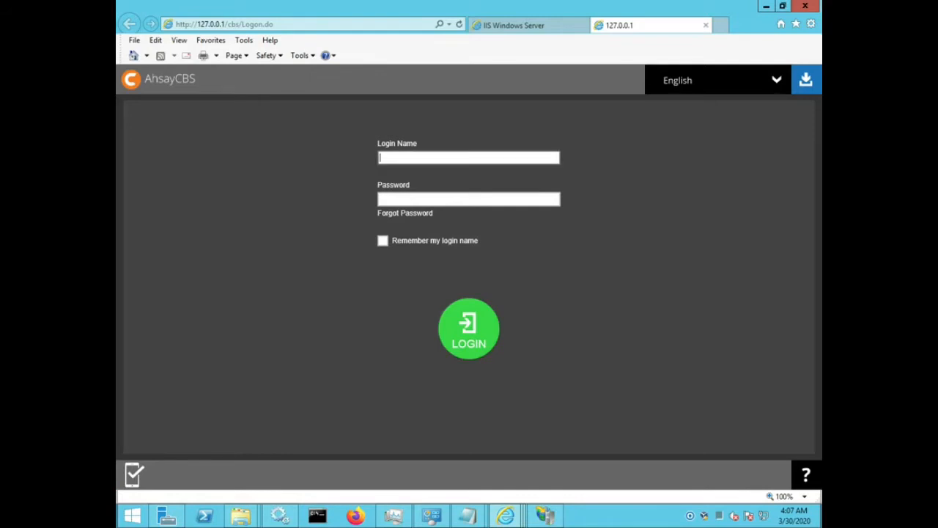
- Sign in to AhsayCBS using the default administrator login name and password
type("system")
key("Tab")
type("••••••")
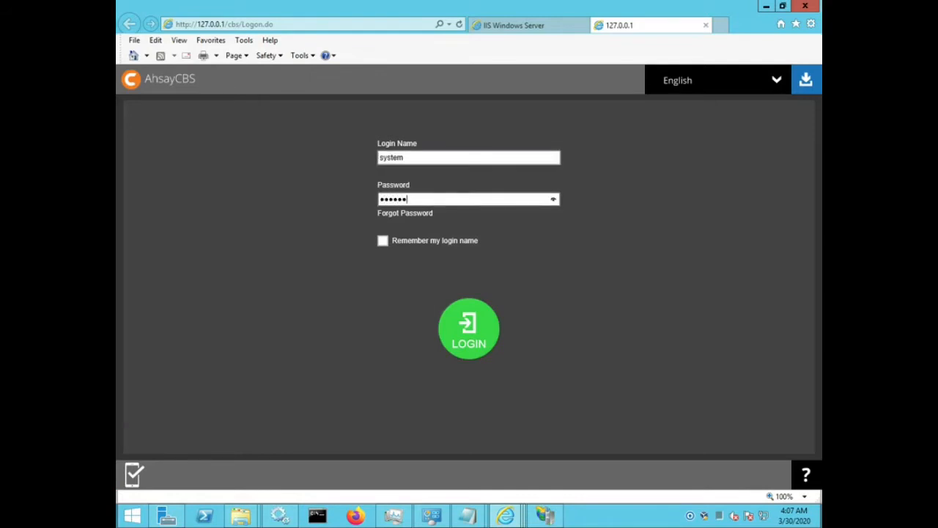
left_click(469, 329)
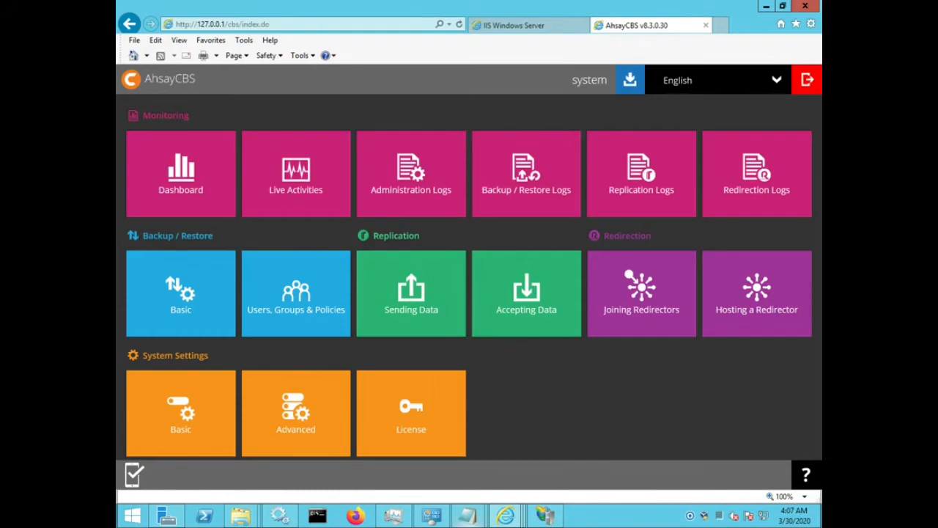
- Highlight checklist step 1 about checking the Backup license page, then return to the AhsayCBS console
mouse_move(467, 517)
left_click(535, 440)
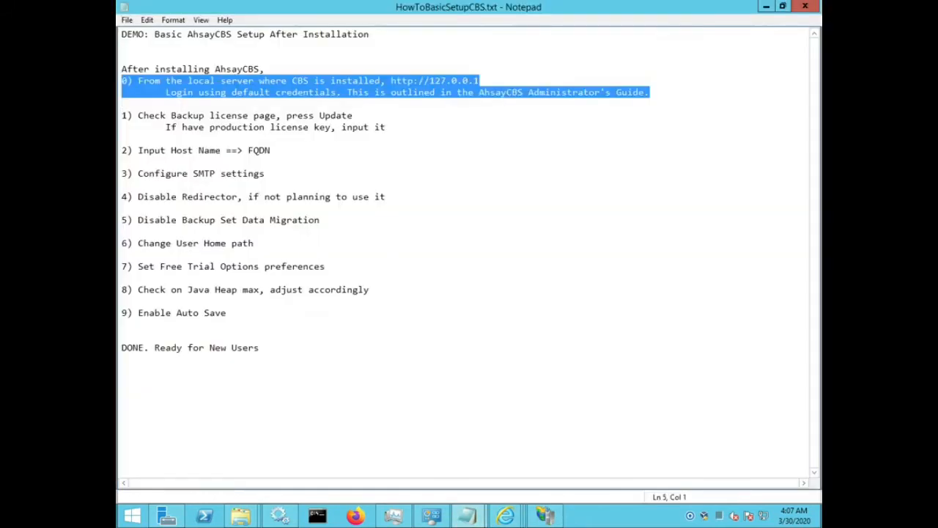
key("Down")
key("Down")
key("Up")
key("shift+Down")
key("shift+Down")
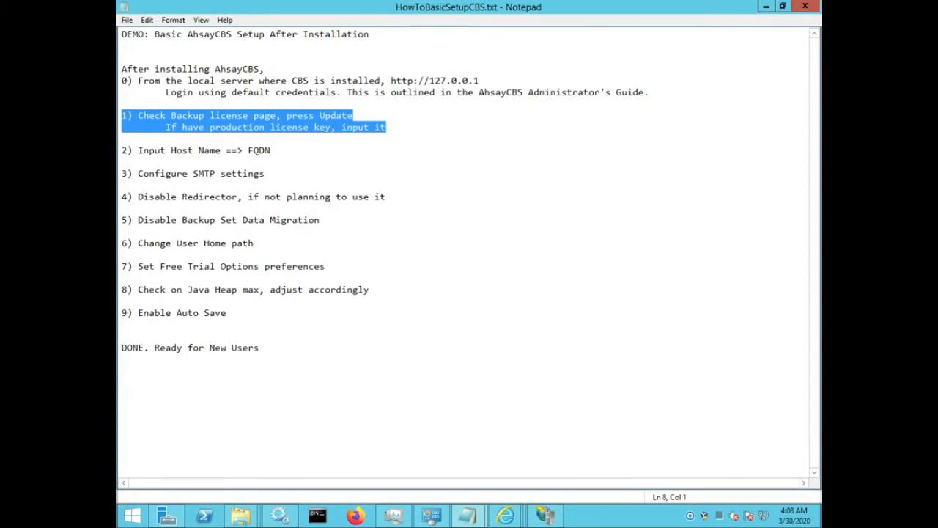
mouse_move(506, 515)
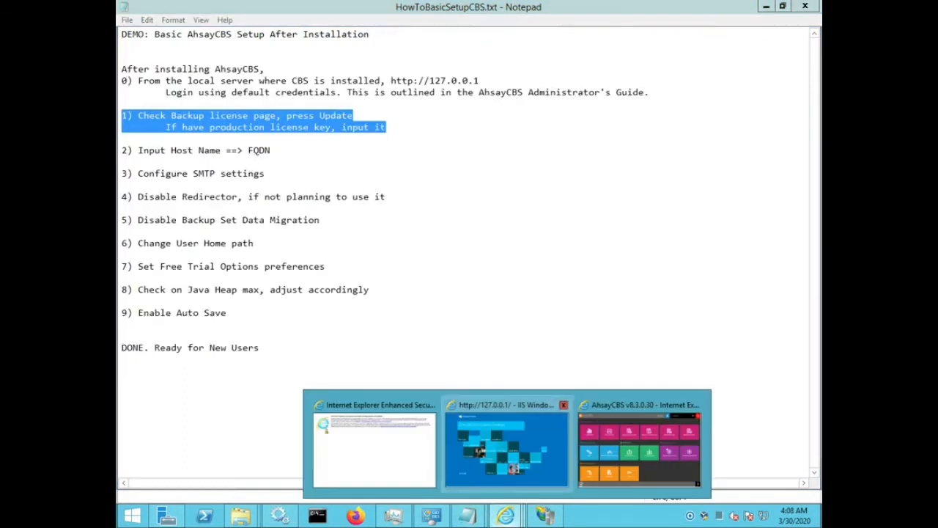
left_click(639, 447)
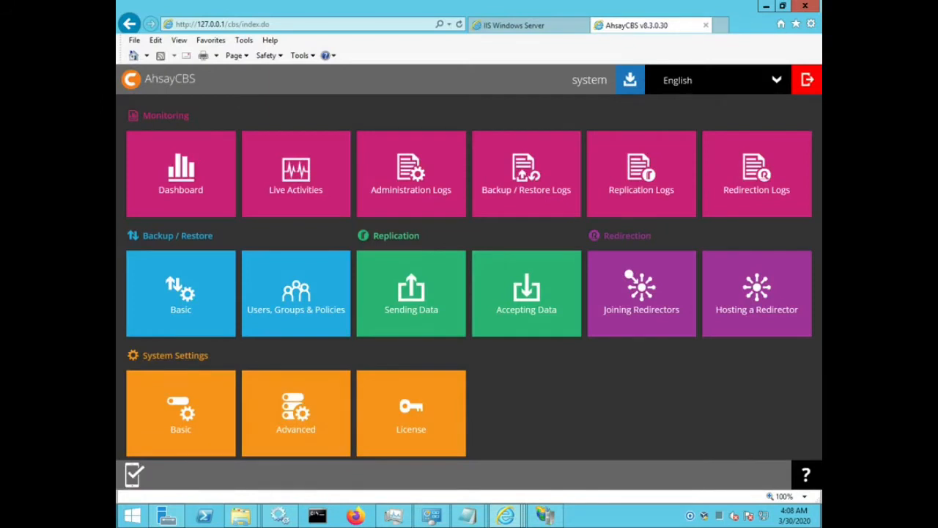
- Open the License tile under System Settings on the AhsayCBS dashboard
triple_click(176, 355)
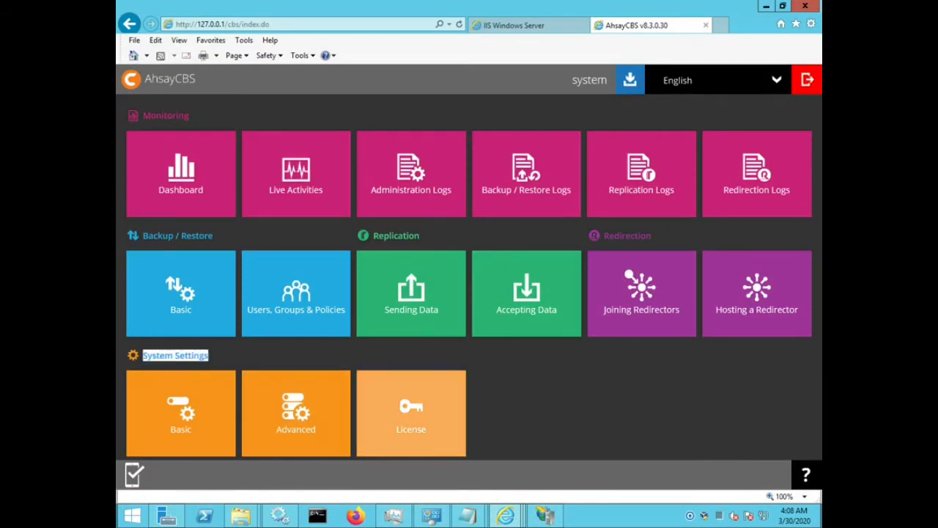
left_click(411, 413)
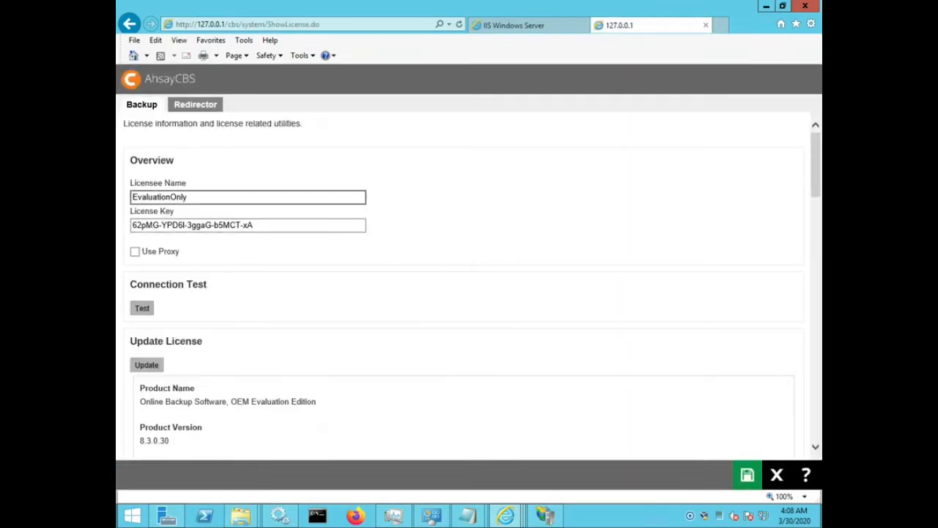
left_click(188, 196)
key("ctrl+a")
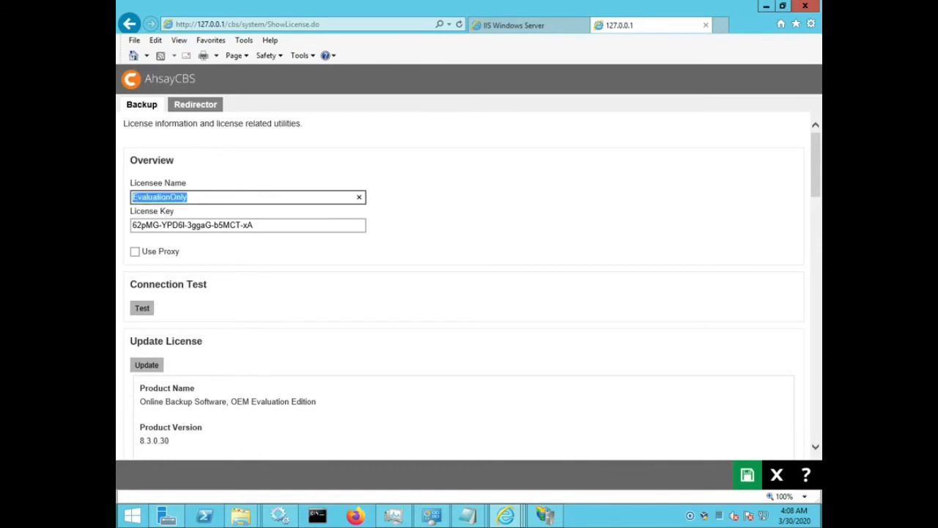
left_click_drag(130, 182, 187, 183)
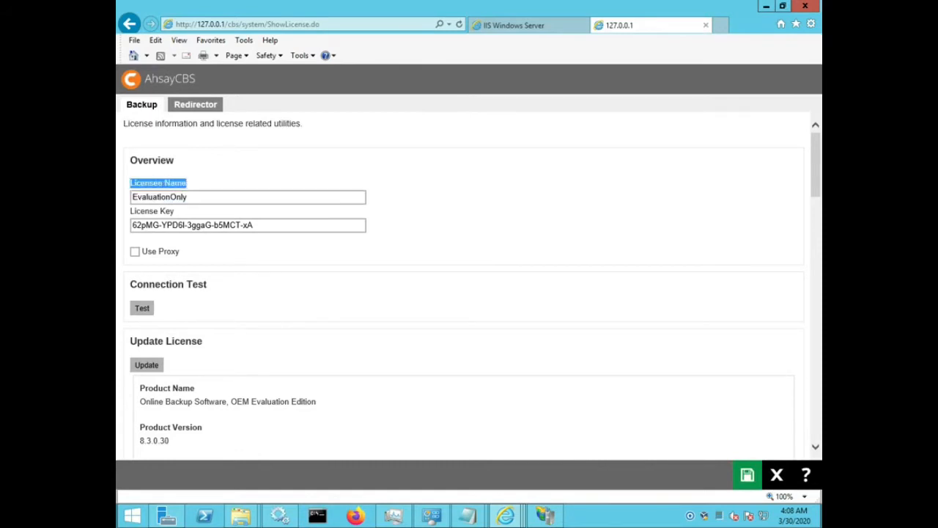
left_click_drag(130, 210, 175, 210)
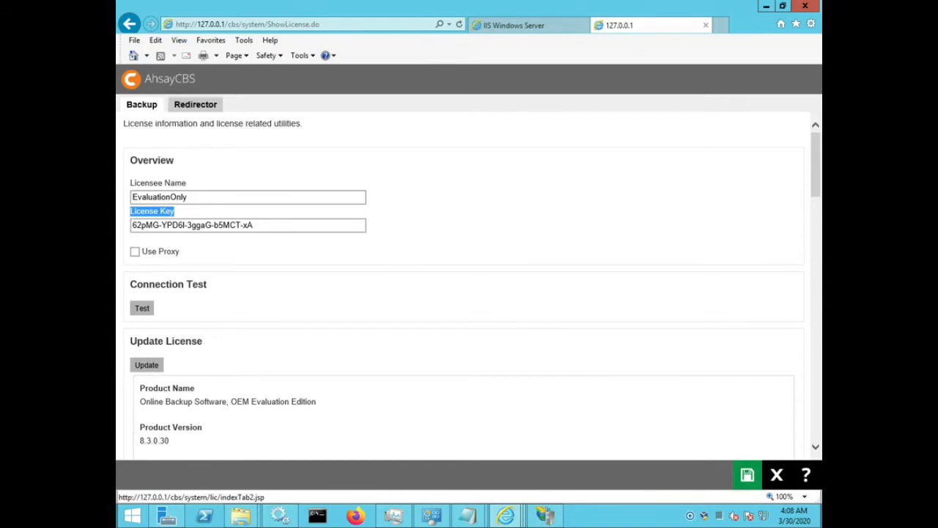
left_click(195, 104)
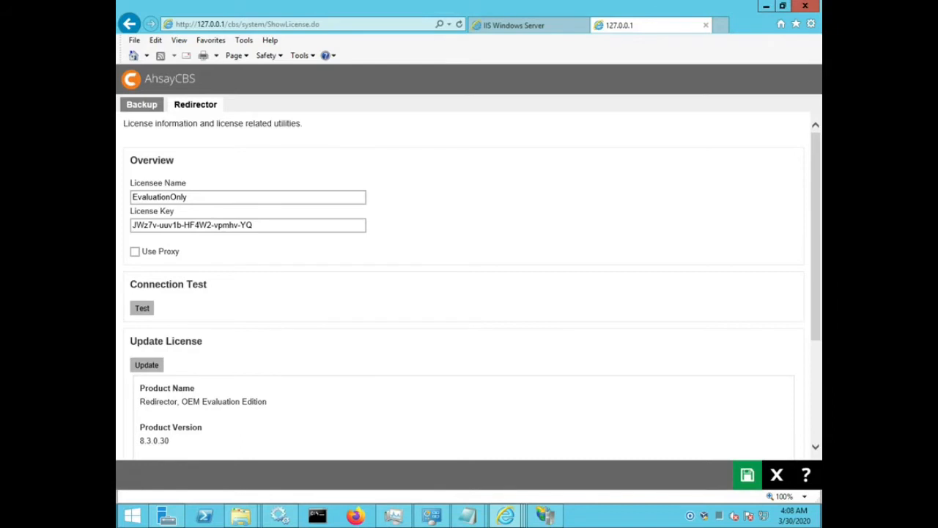
left_click_drag(132, 197, 188, 197)
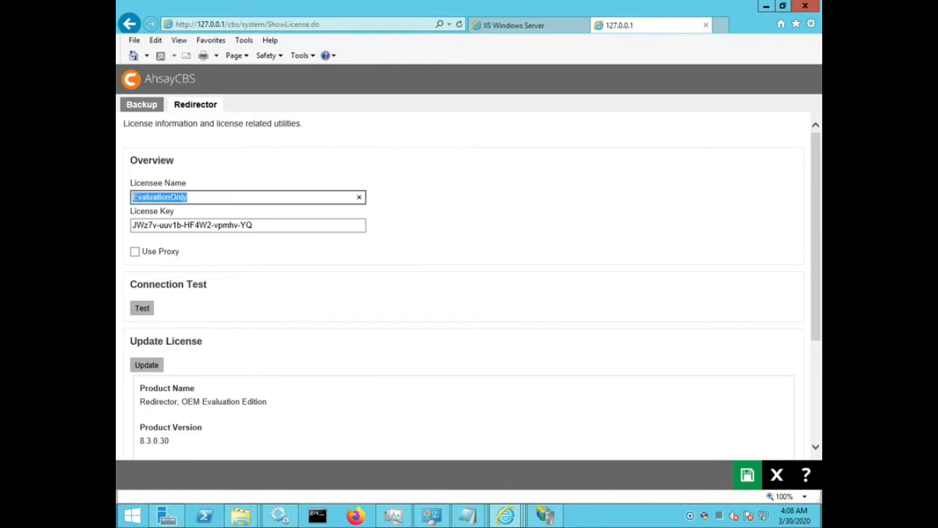
left_click_drag(132, 225, 253, 226)
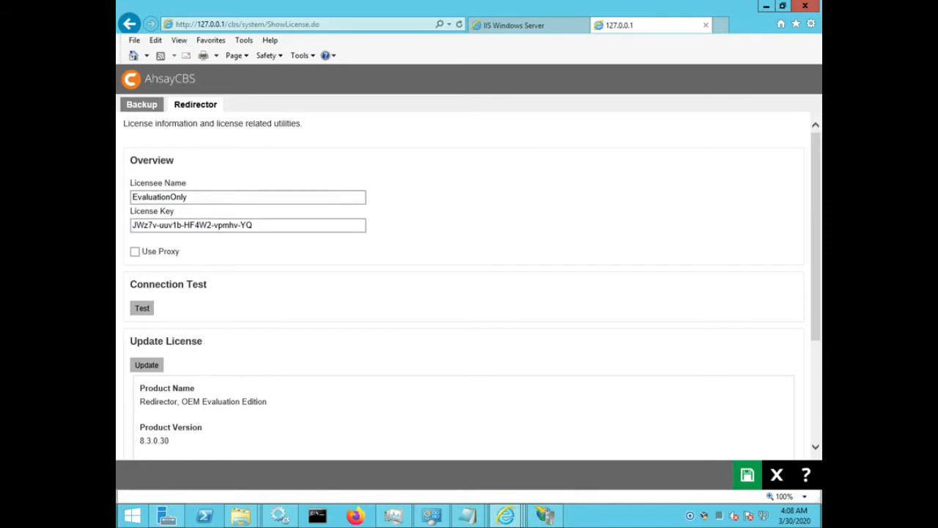
left_click_drag(140, 401, 177, 401)
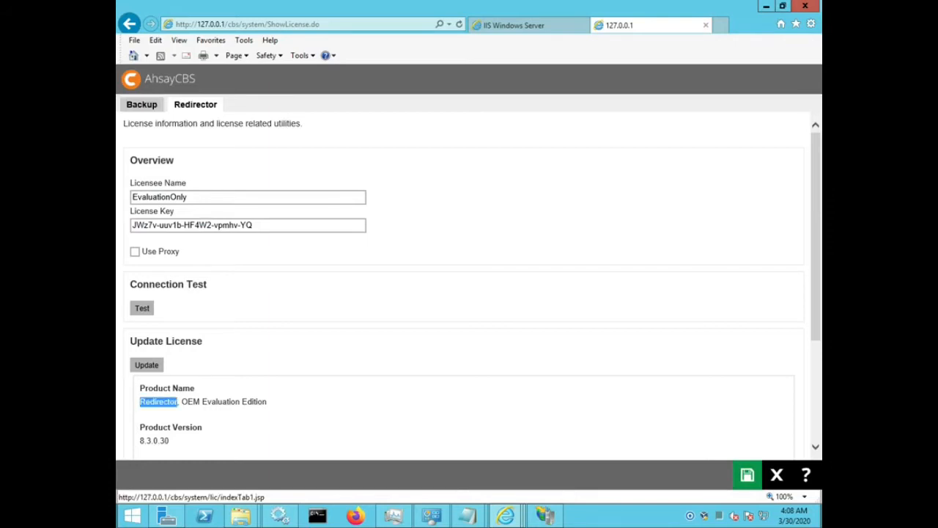
left_click(141, 105)
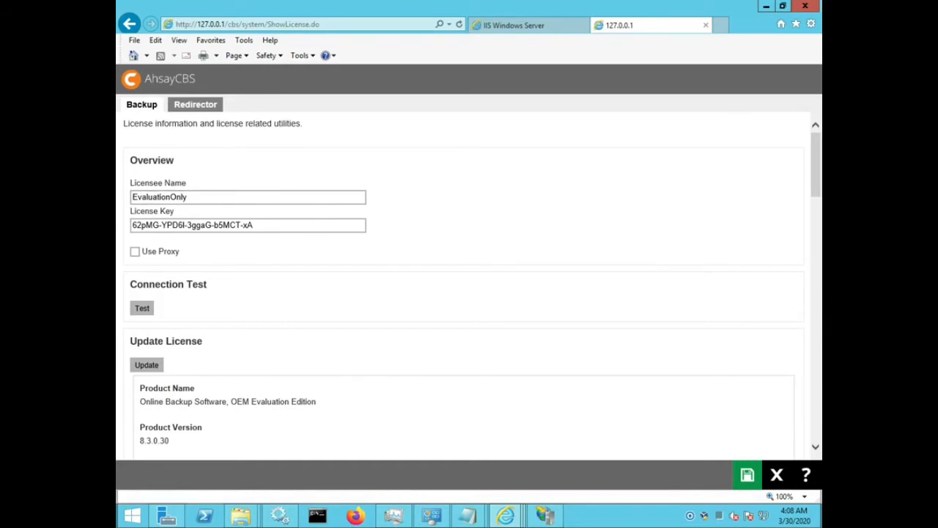
left_click_drag(140, 441, 169, 441)
- Review the license page, noting the AhsayOBM quota of 10 and Update License section, then close it
scroll(469, 286, "down", 10)
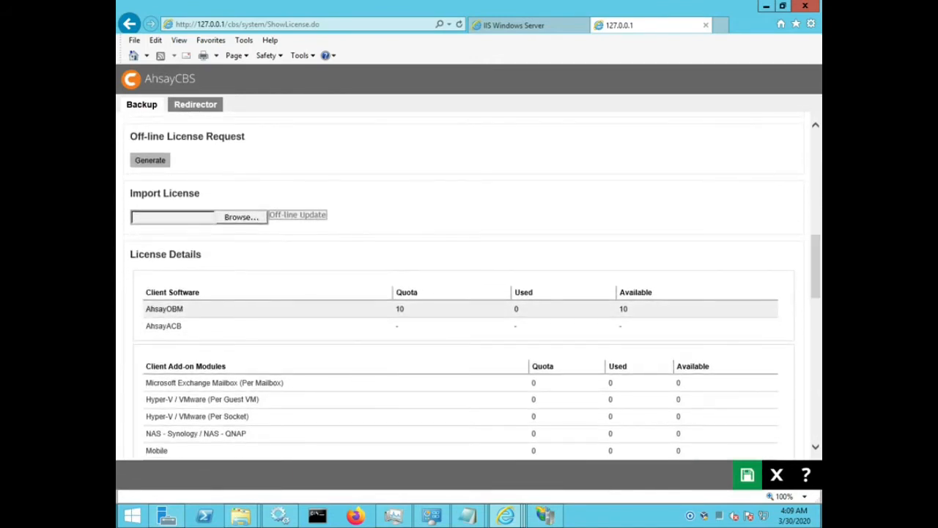
double_click(400, 309)
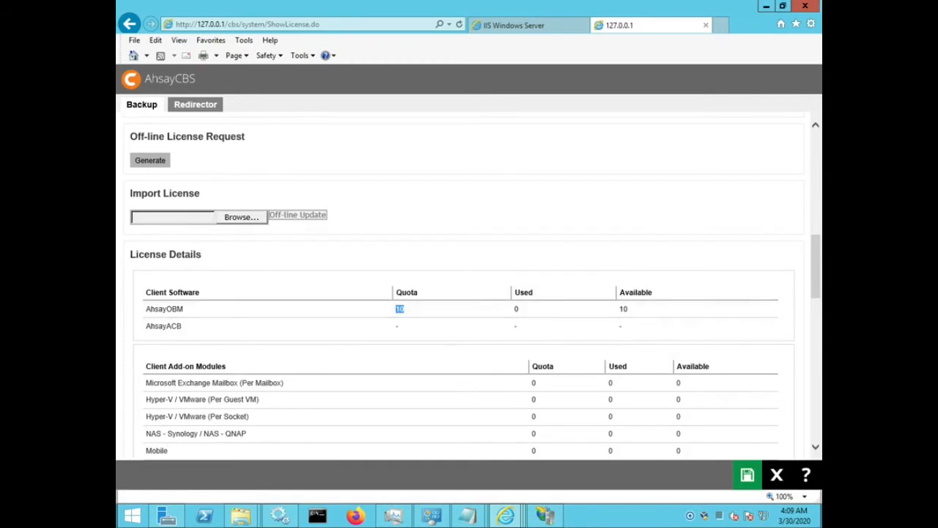
scroll(470, 286, "down", 3)
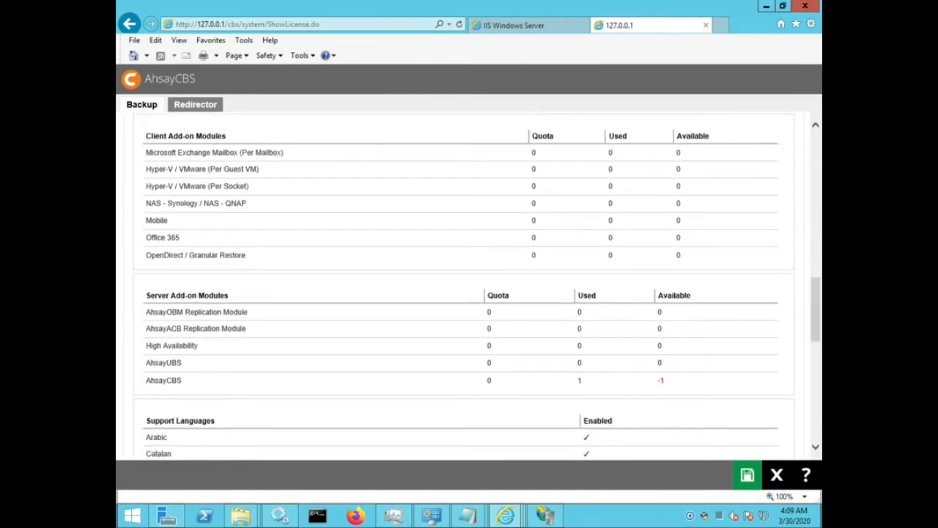
scroll(469, 286, "up", 5)
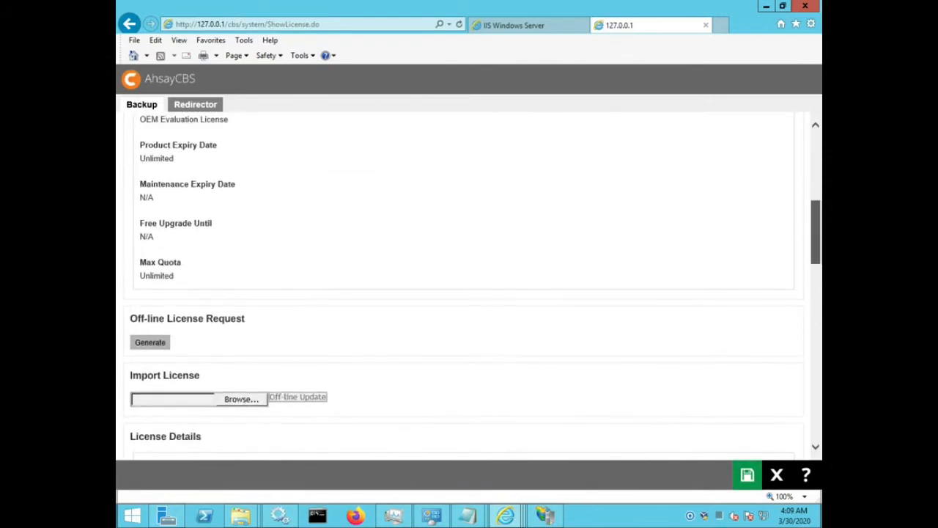
scroll(469, 286, "up", 4)
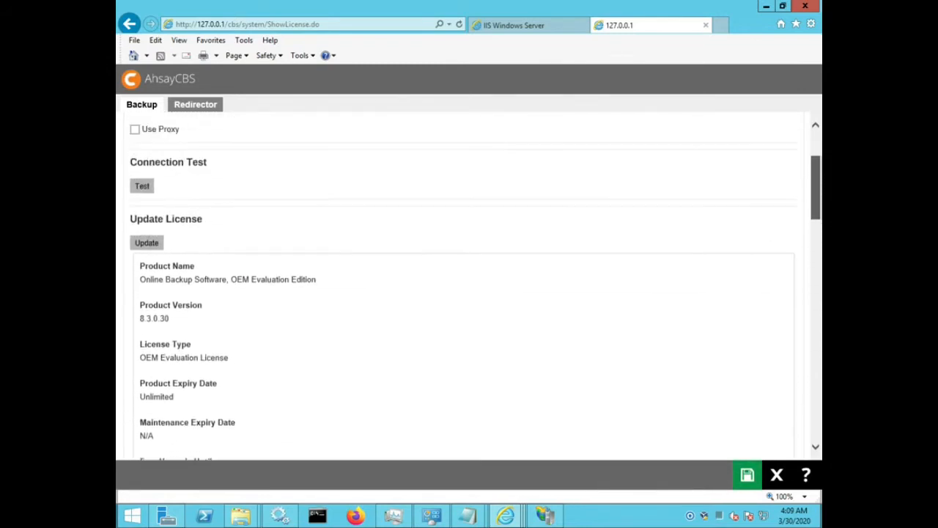
left_click_drag(130, 238, 202, 239)
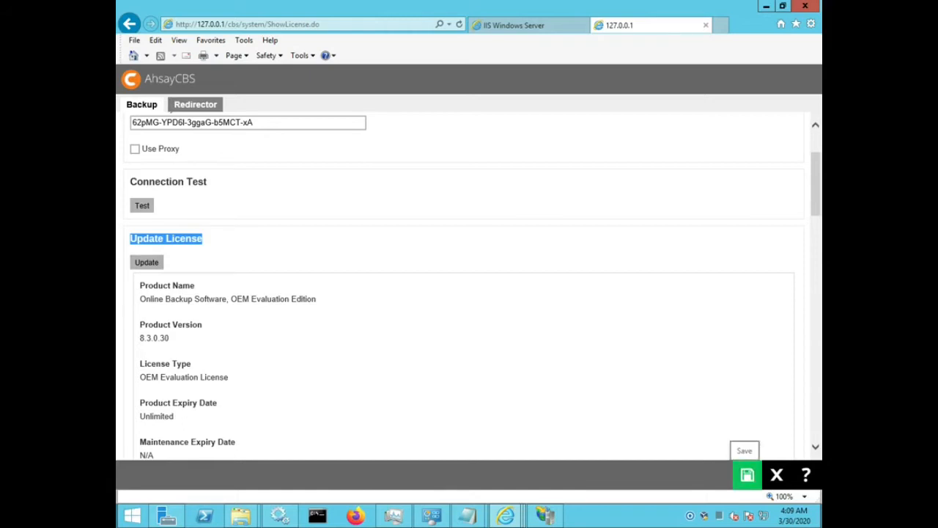
left_click(776, 475)
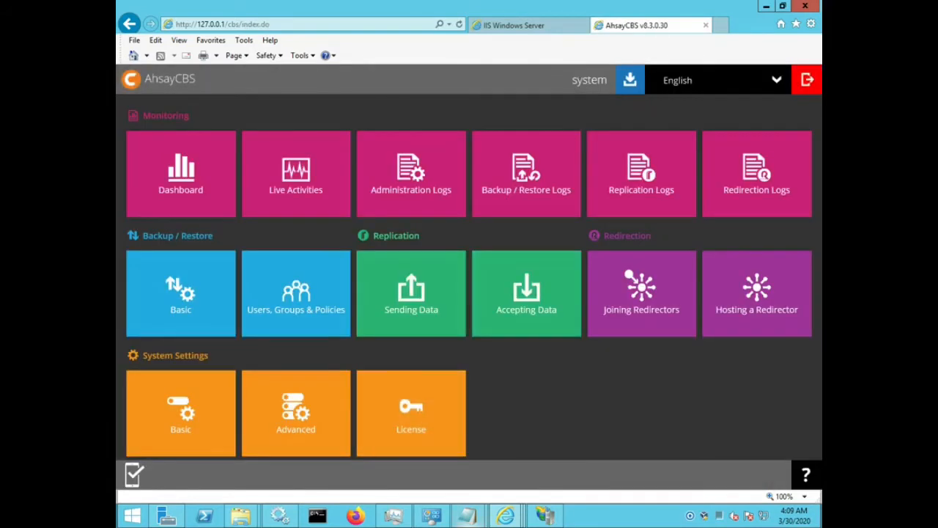
- Bring the Notepad checklist forward and select step 2, Input Host Name
mouse_move(467, 517)
left_click(536, 437)
key("Down")
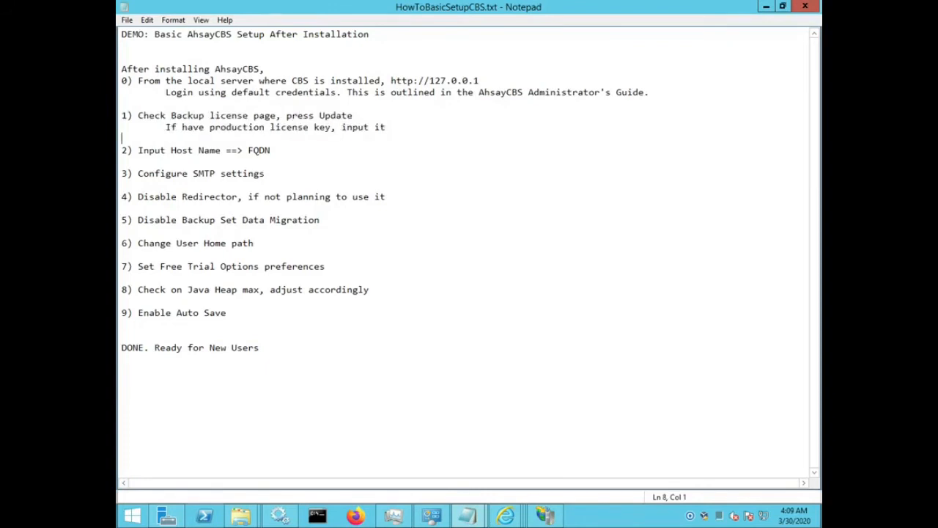
key("shift+Down")
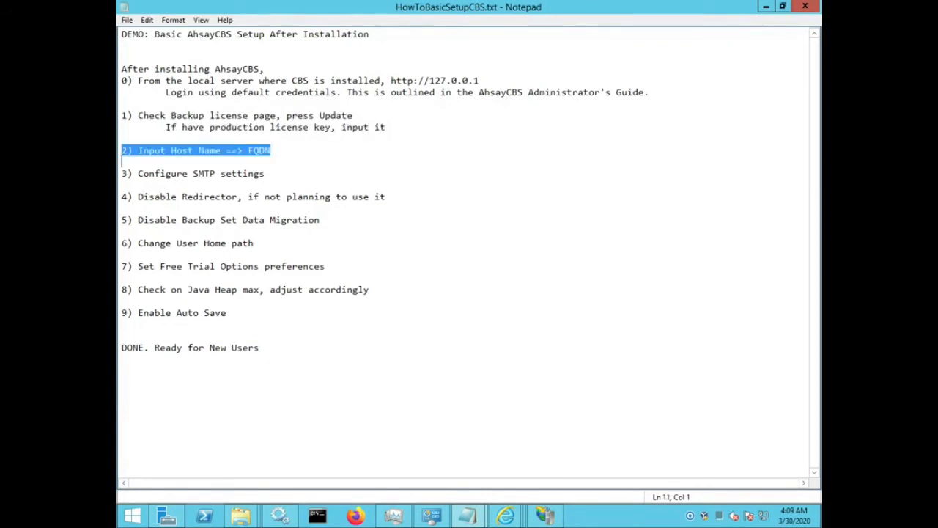
- Open System Settings > Basic and try saving with an empty Host Name, dismissing the warning
mouse_move(505, 515)
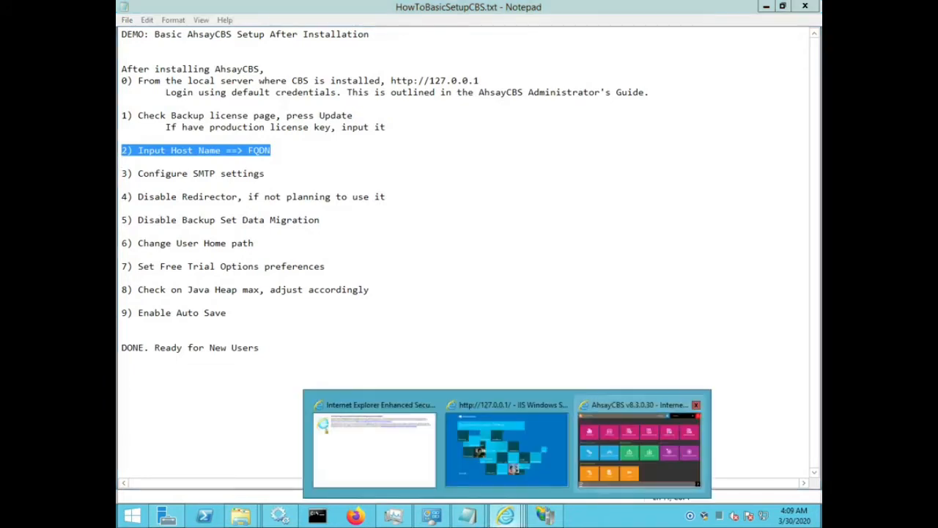
left_click(640, 444)
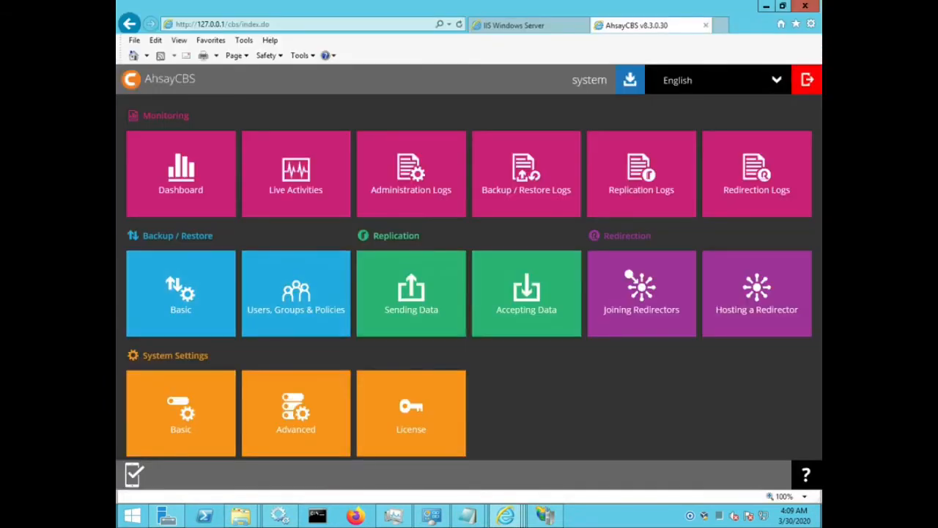
left_click_drag(143, 356, 209, 356)
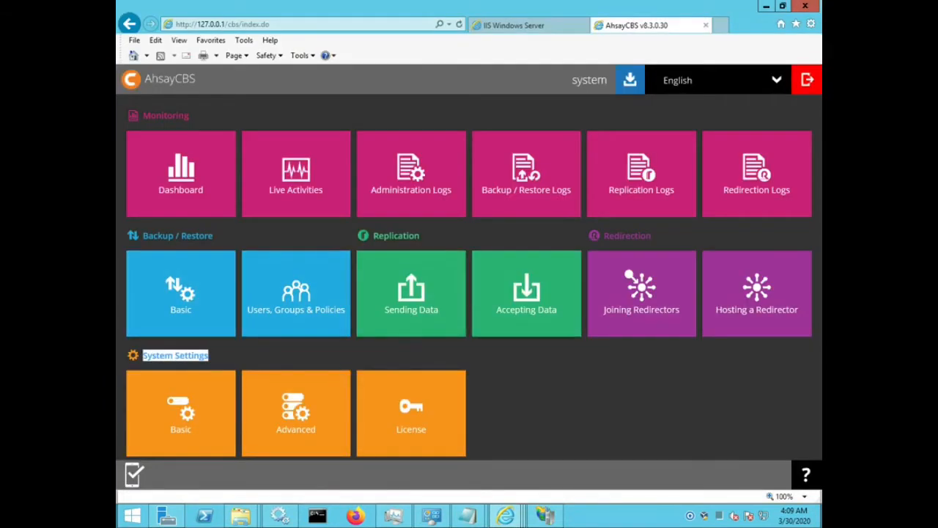
left_click(181, 413)
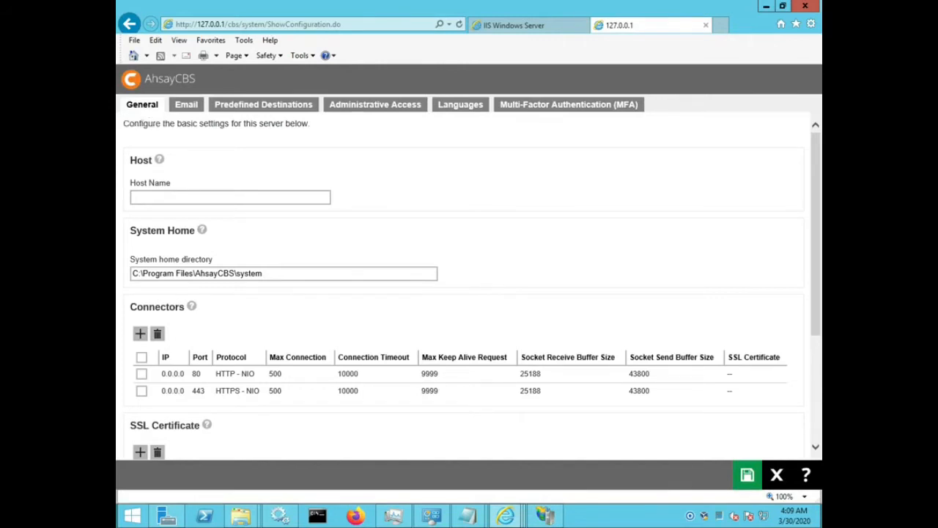
left_click_drag(130, 183, 170, 183)
left_click(169, 197)
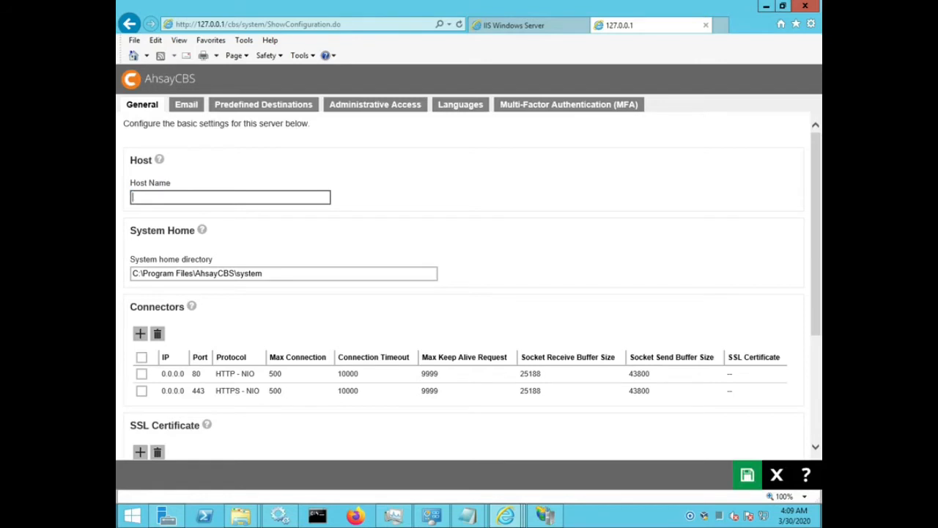
left_click(747, 474)
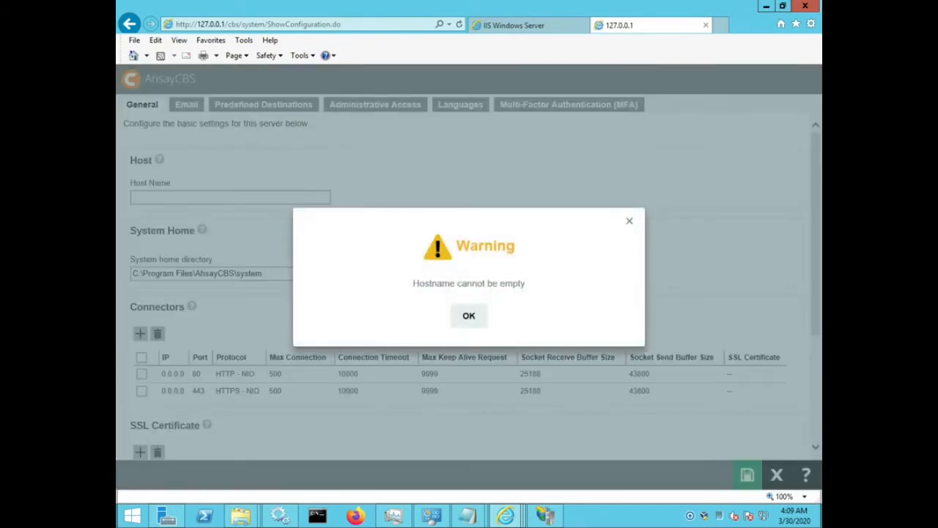
left_click_drag(413, 283, 526, 284)
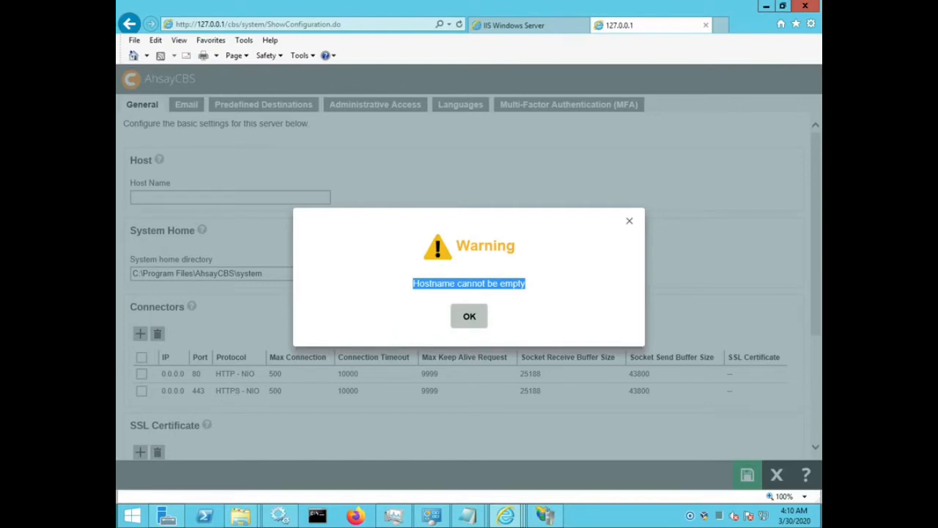
left_click(469, 316)
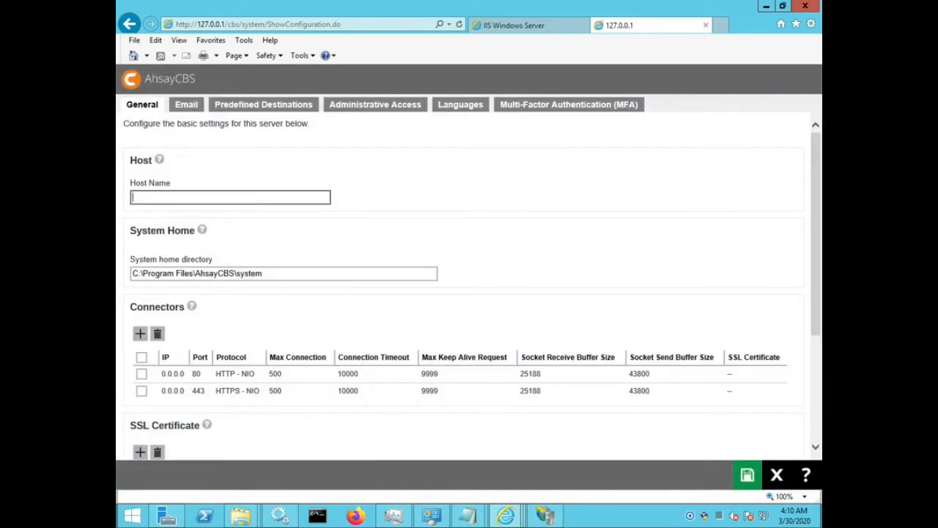
- Enter cbs.ahsay.com as the Host Name and save it
type("cbs.ahsay.com")
scroll(469, 293, "down", 5)
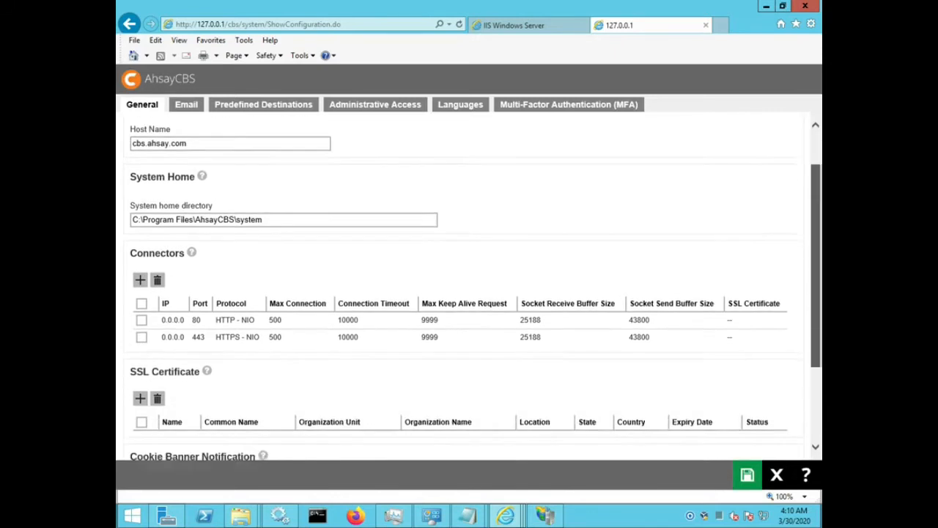
left_click_drag(815, 335, 816, 338)
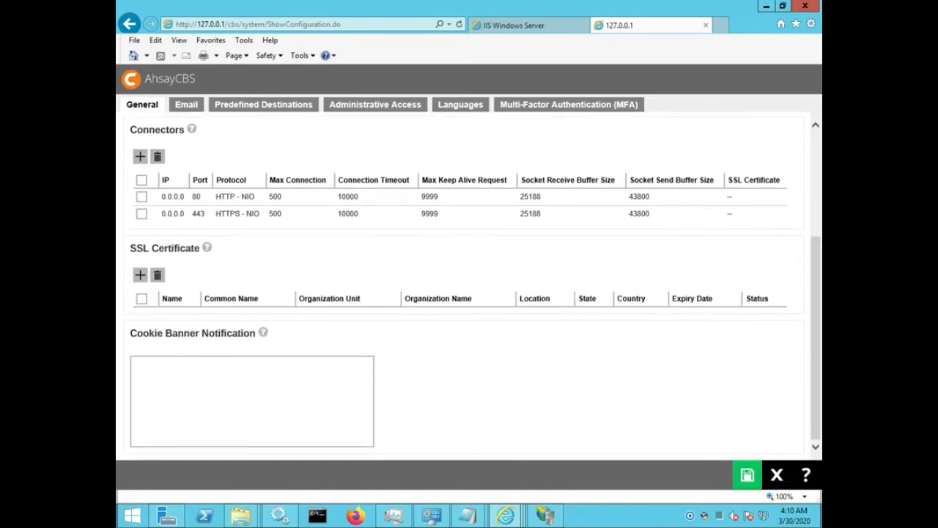
left_click(747, 474)
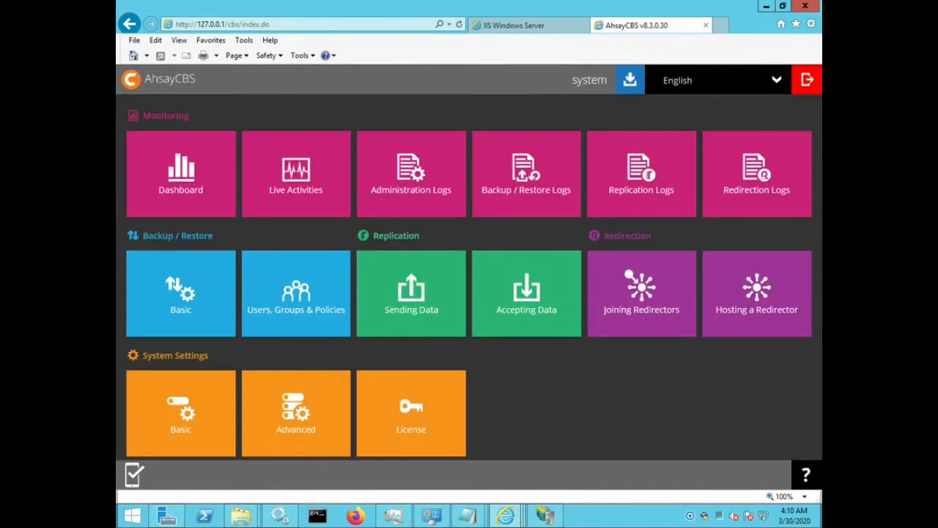
- Highlight checklist step 3, Configure SMTP settings, in Notepad, then go back to AhsayCBS
mouse_move(467, 515)
left_click(536, 440)
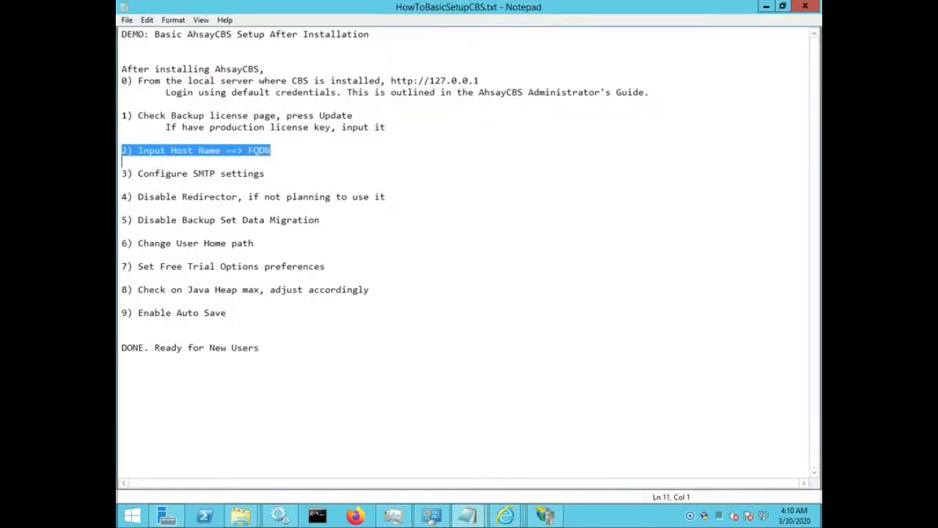
key("Down")
key("Down")
key("Up")
key("shift+Down")
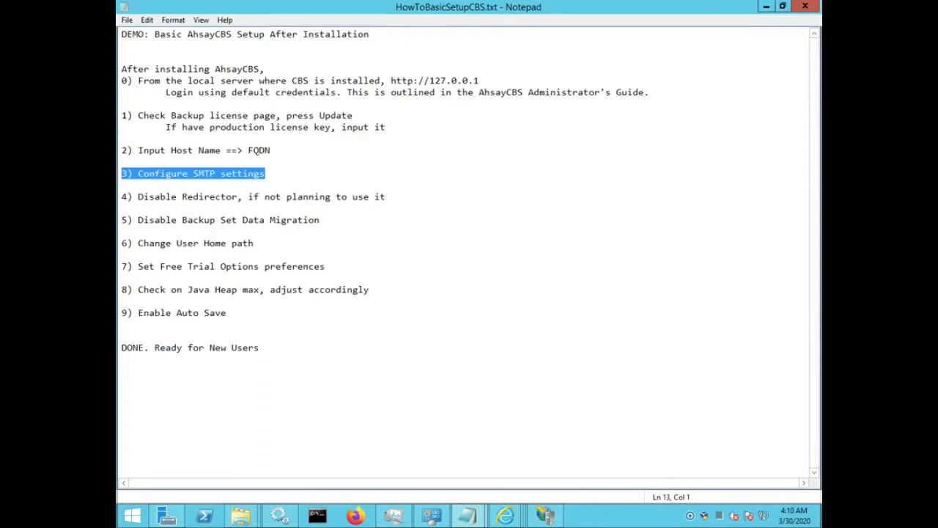
mouse_move(505, 516)
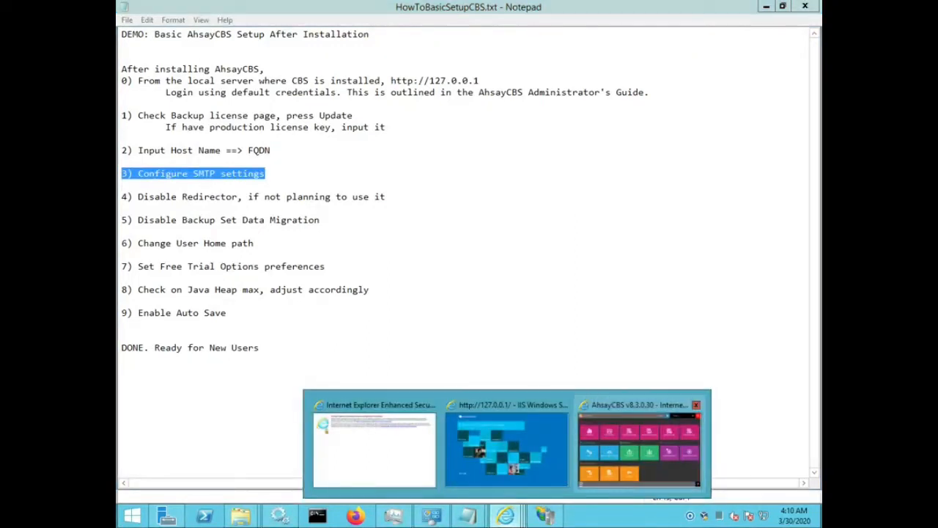
left_click(638, 447)
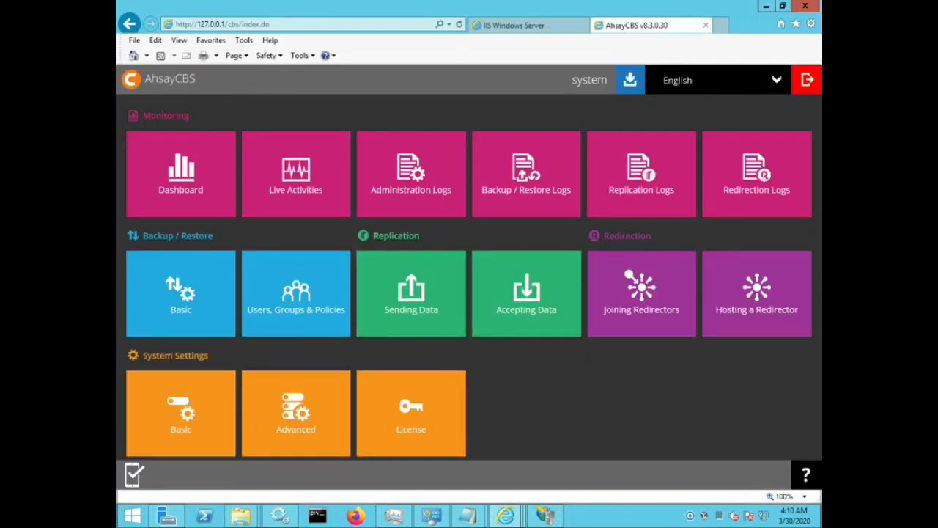
- Go to System Settings > Basic > Email and start adding an Administrator Contact
double_click(175, 355)
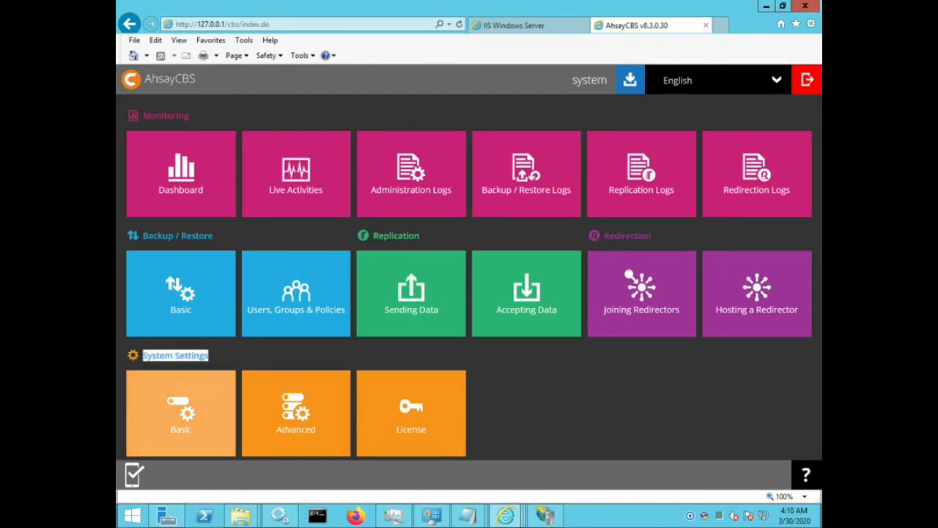
left_click(181, 411)
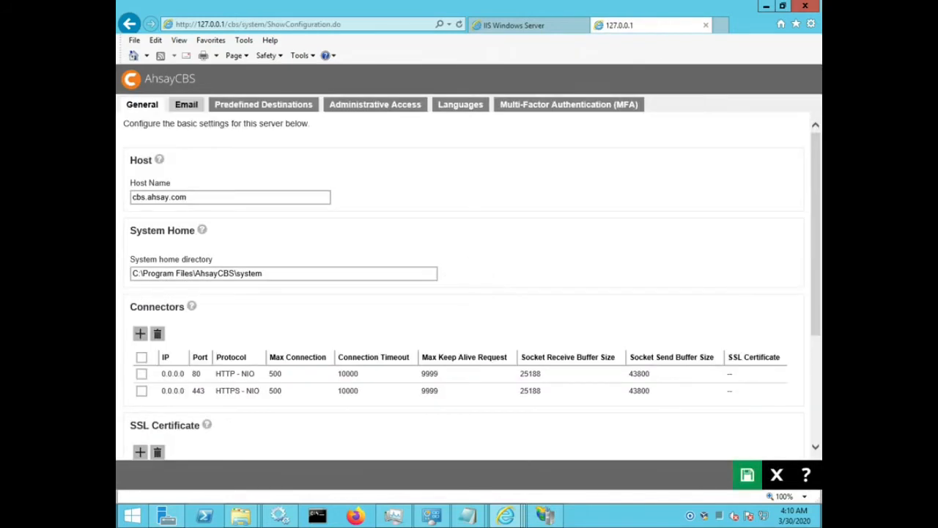
left_click(186, 104)
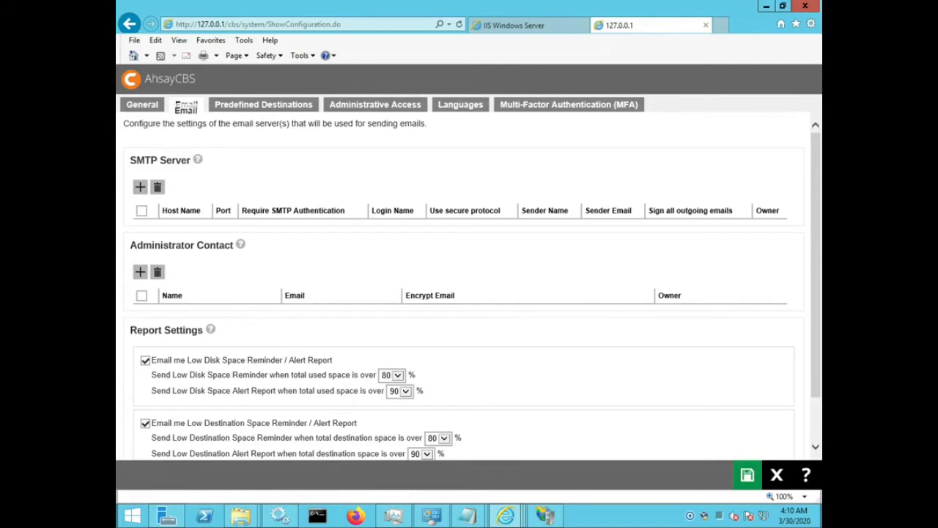
left_click_drag(131, 160, 190, 159)
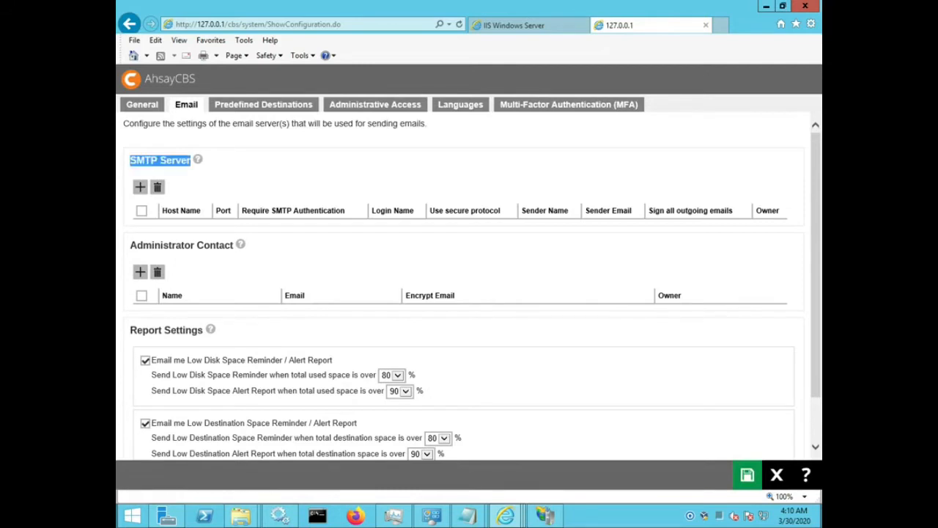
left_click_drag(130, 245, 234, 245)
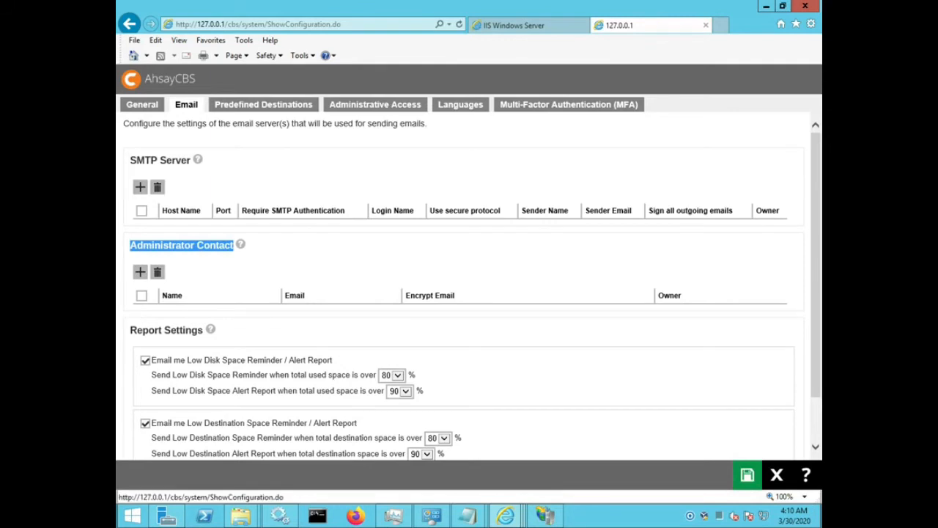
left_click(140, 272)
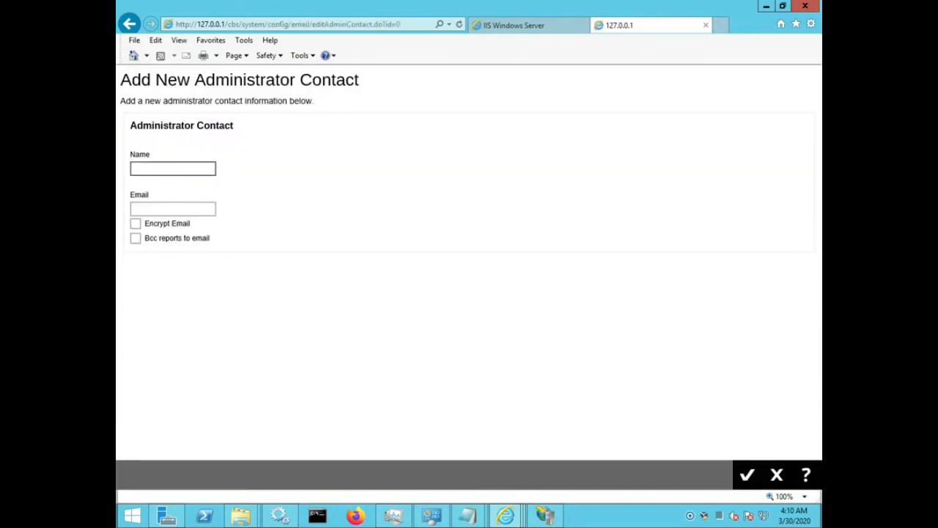
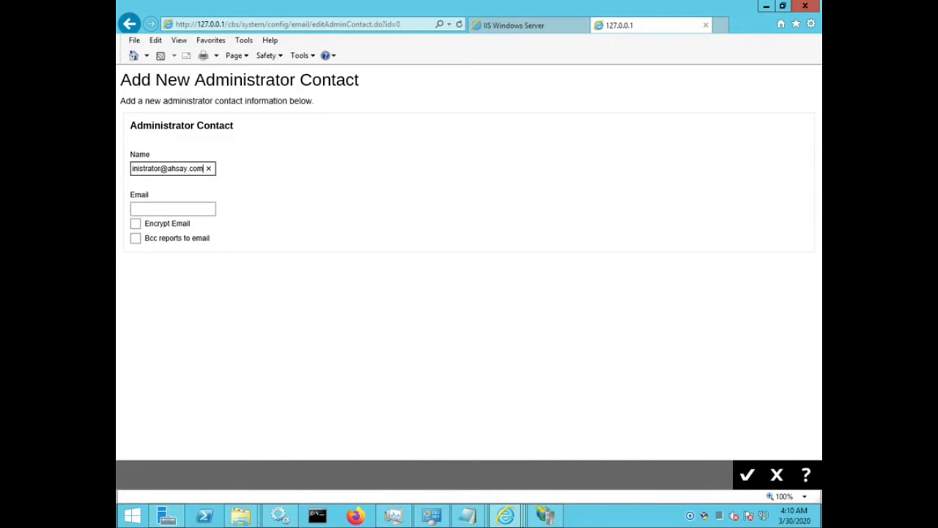
- Enter the backup administrator's e-mail address as both contact name and e-mail, then confirm
key("ctrl+a")
key("ctrl+c")
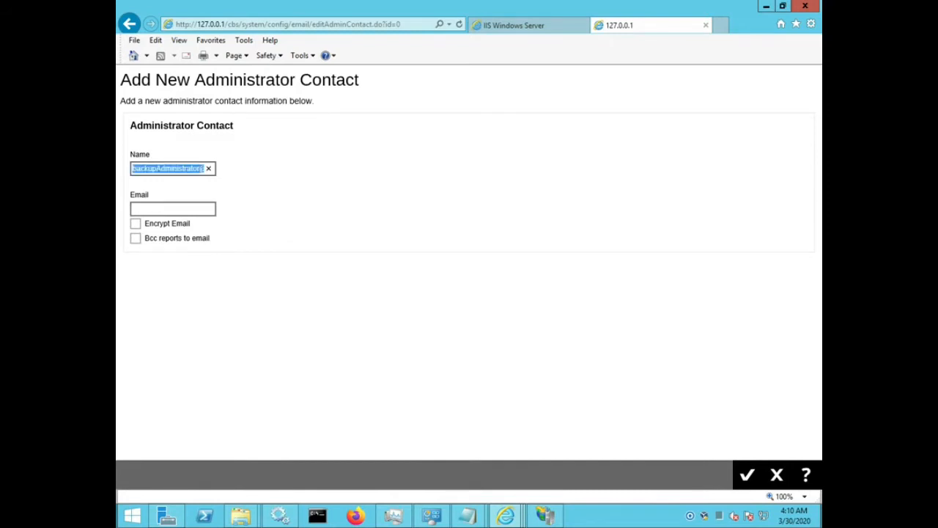
key("Tab")
key("ctrl+v")
key("Home")
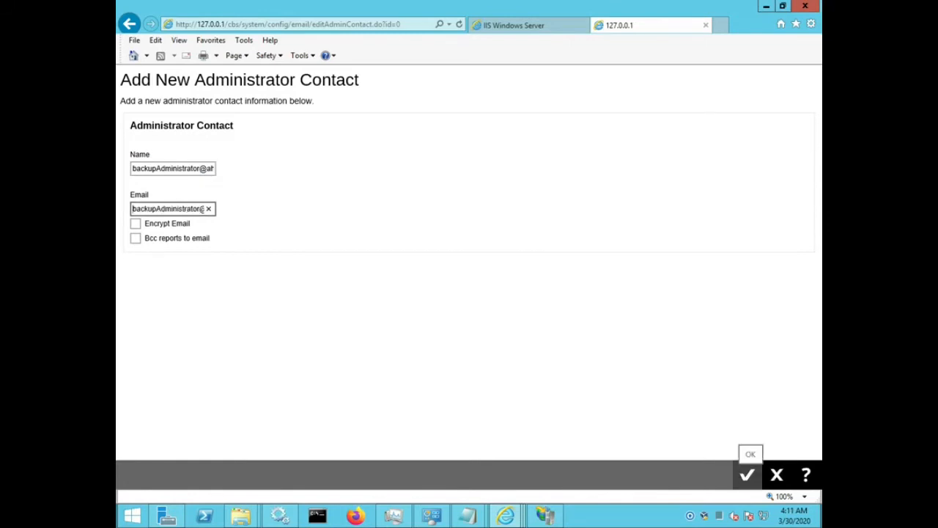
left_click(747, 475)
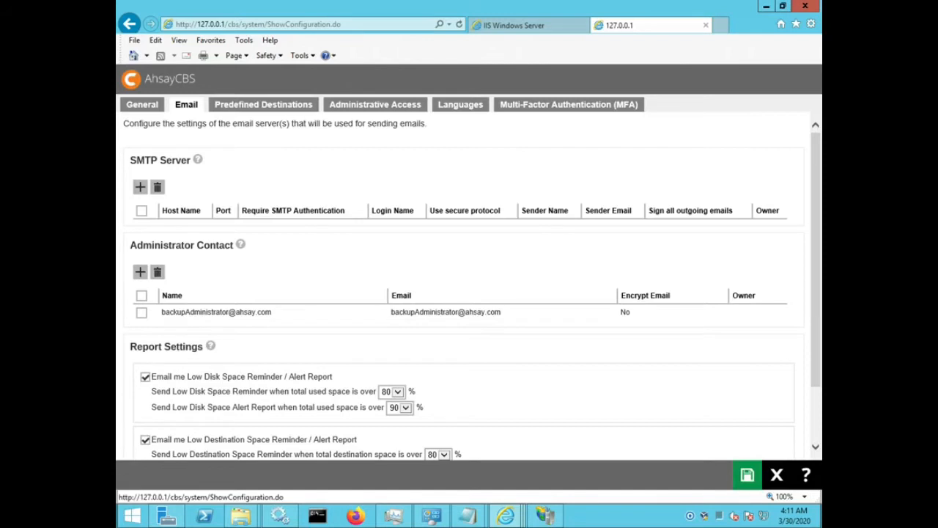
- Add SMTP server smtp.mymailserver.com on port 25 with SMTP authentication turned on
left_click(140, 186)
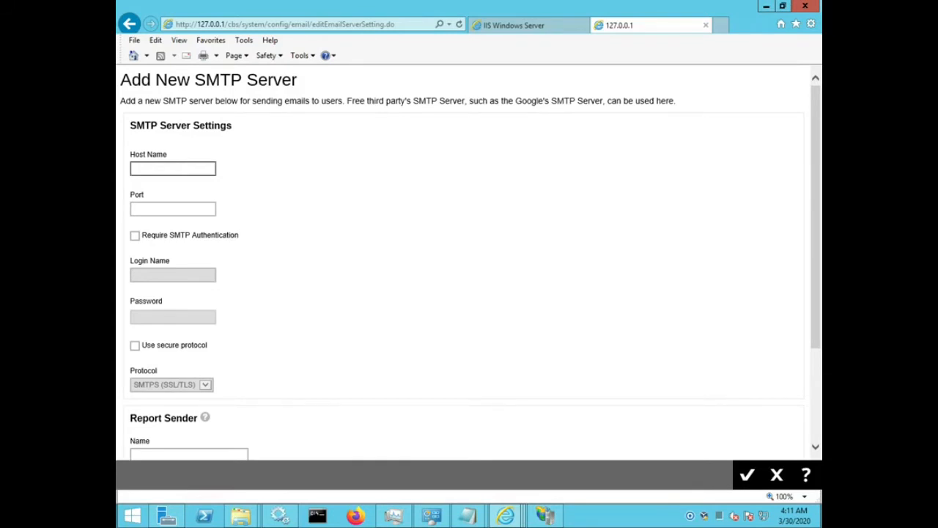
type("smtp.my")
type("mailserver.co")
type("m")
key("Tab")
type("25")
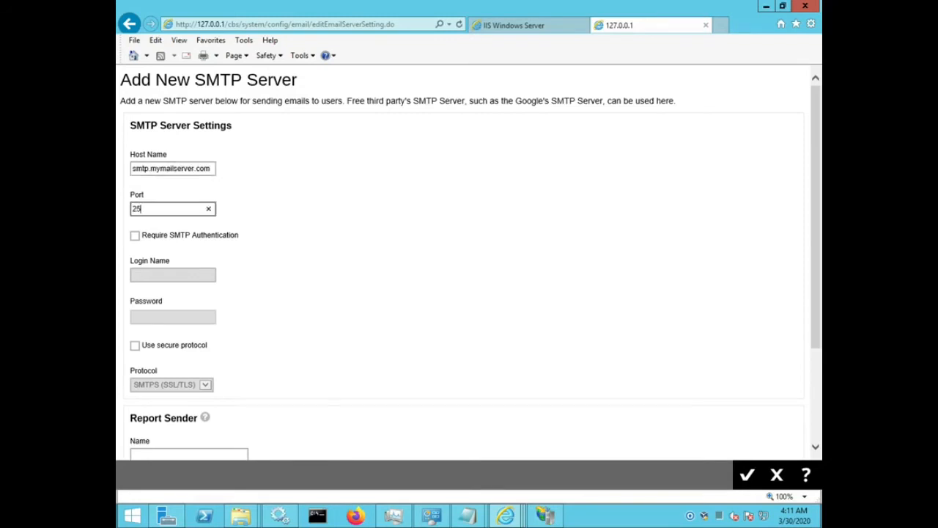
key("Tab")
key("space")
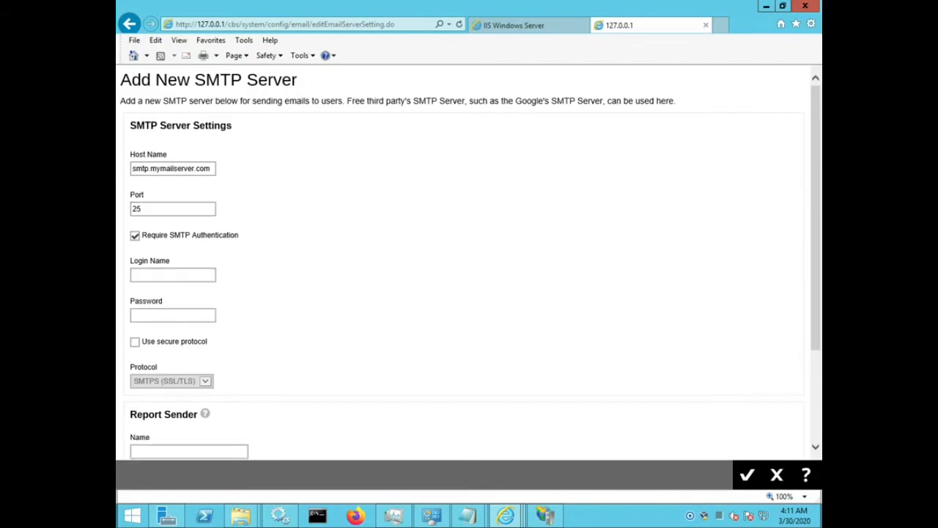
- Review the authentication Login Name and Password fields and turn on the secure protocol
left_click_drag(142, 235, 239, 236)
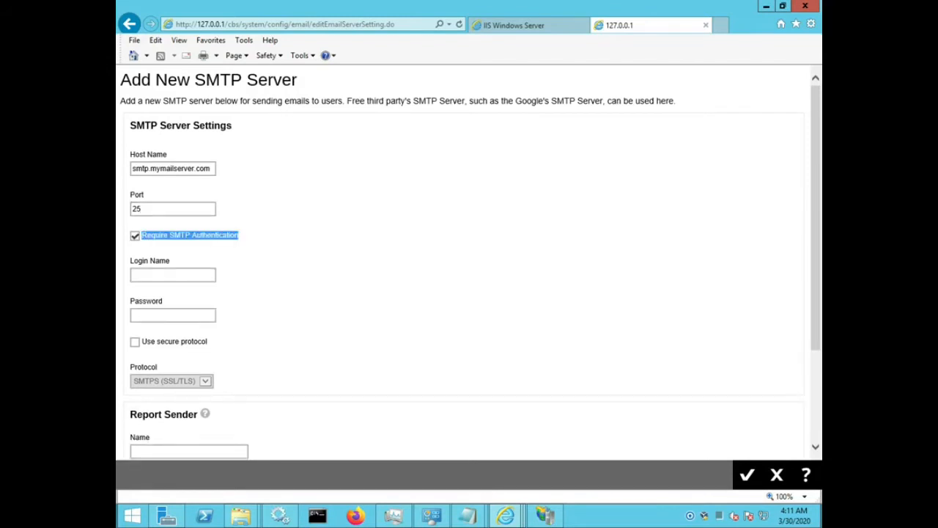
triple_click(150, 260)
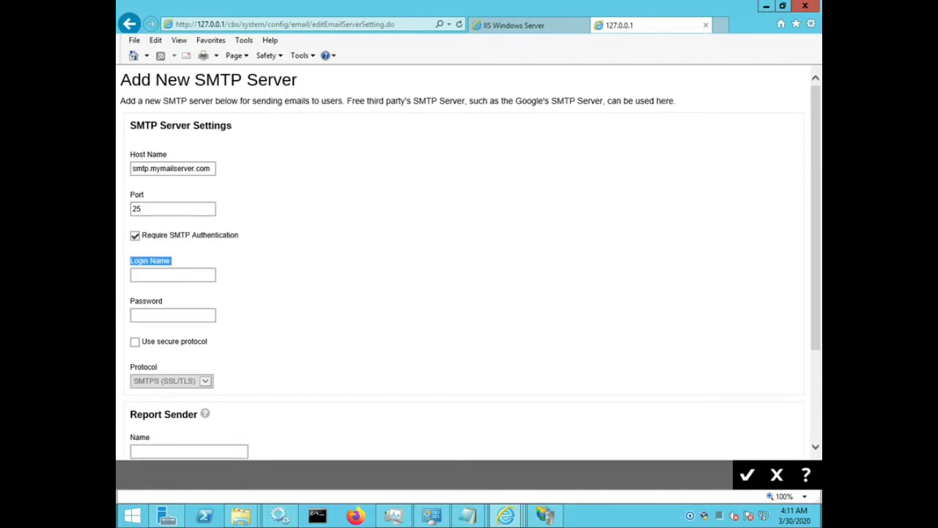
triple_click(146, 301)
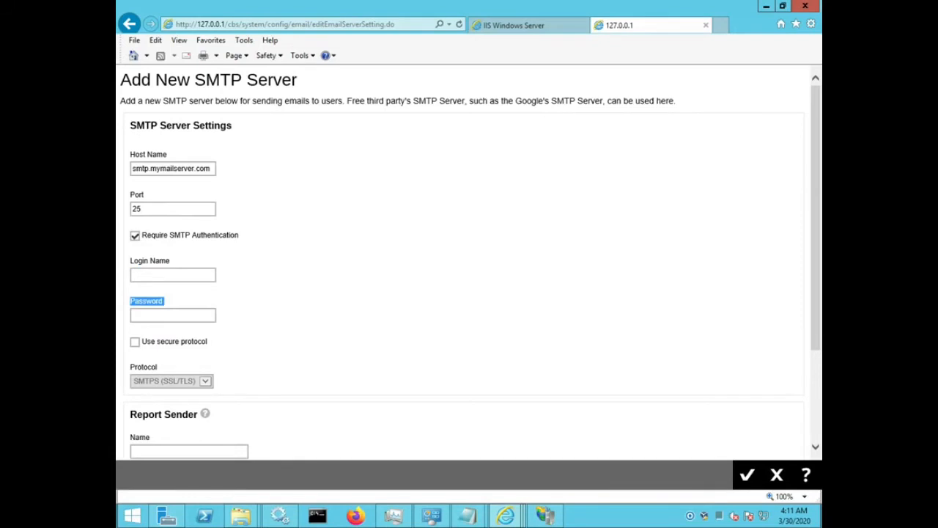
left_click(172, 208)
left_click_drag(141, 342, 208, 342)
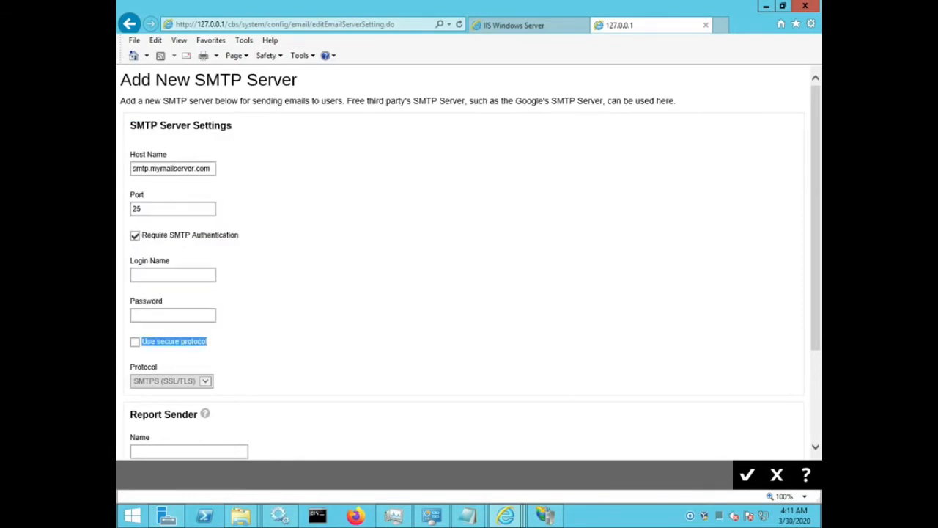
left_click(135, 341)
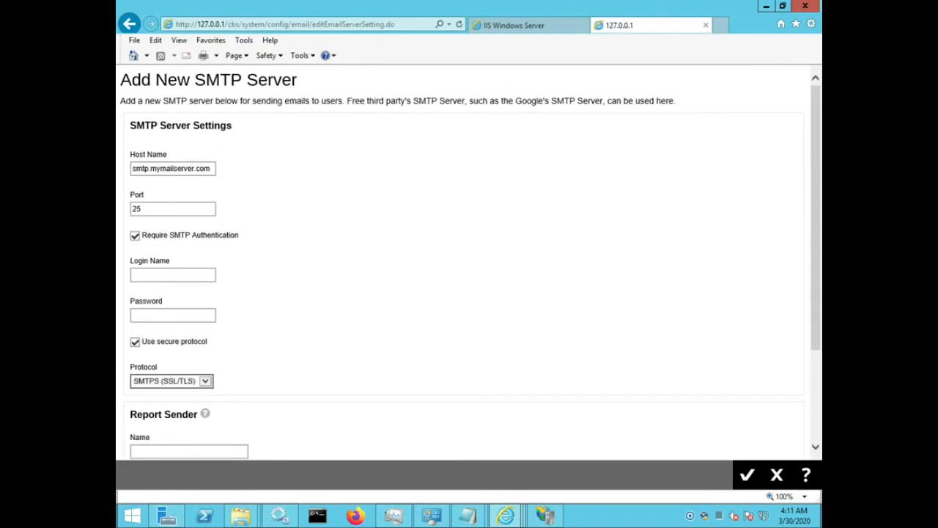
- Try STARTTLS (port 587) and SSL/TLS (port 465), then turn off secure protocol and authentication
left_click_drag(131, 366, 157, 367)
left_click(171, 380)
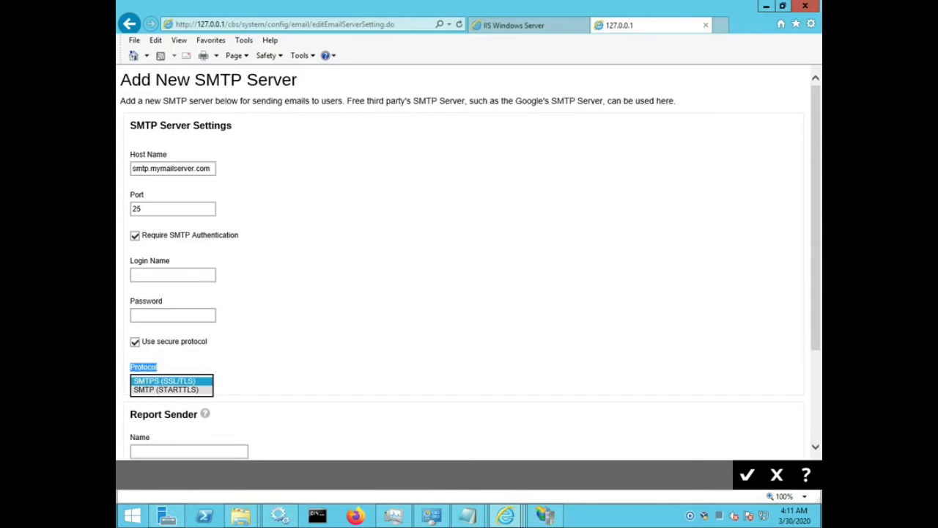
key("Down")
key("Return")
key("alt+Down")
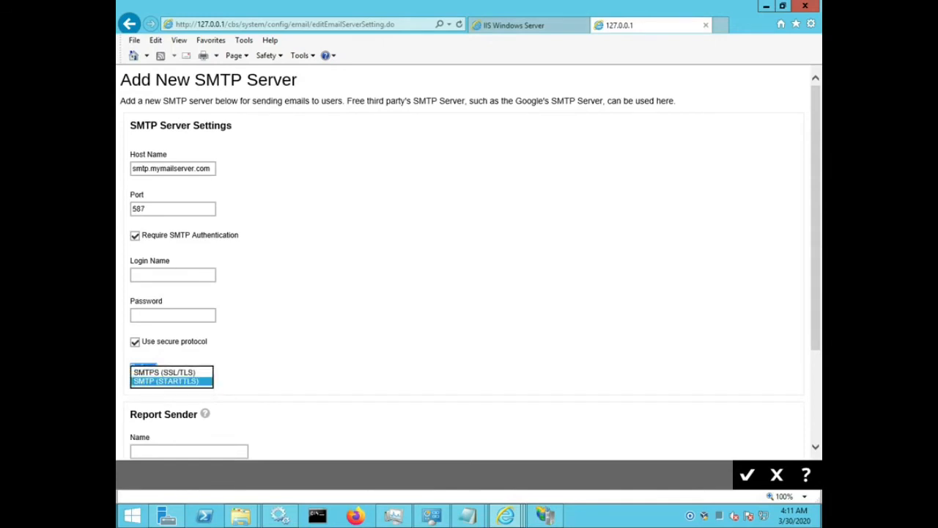
key("Up")
key("Return")
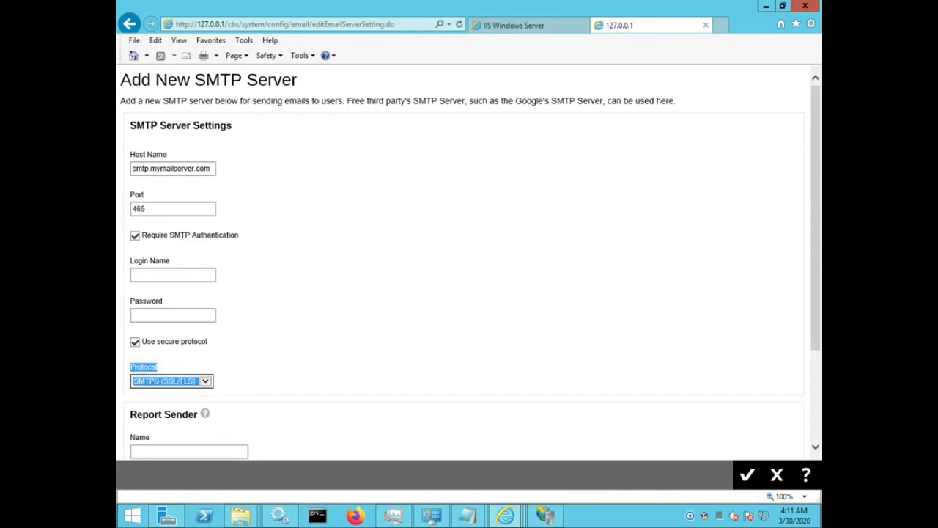
key("alt+Down")
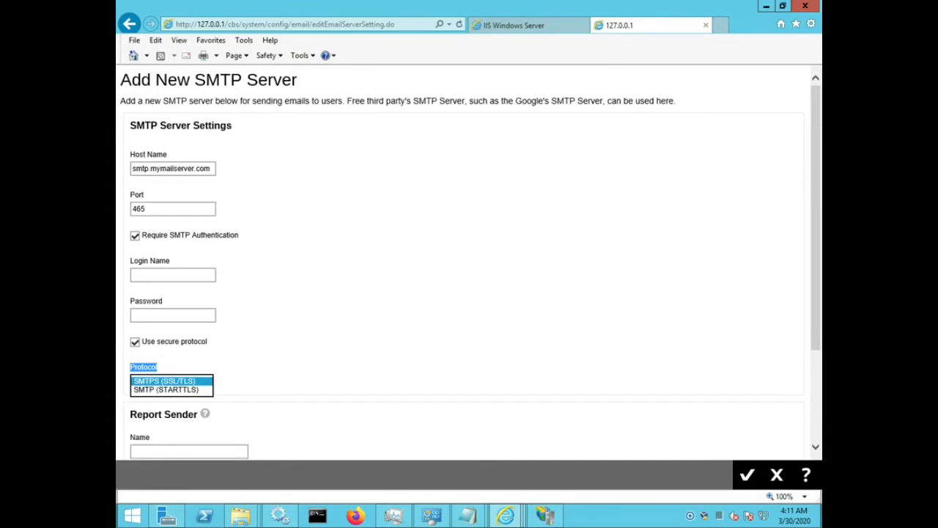
left_click(134, 342)
left_click(135, 236)
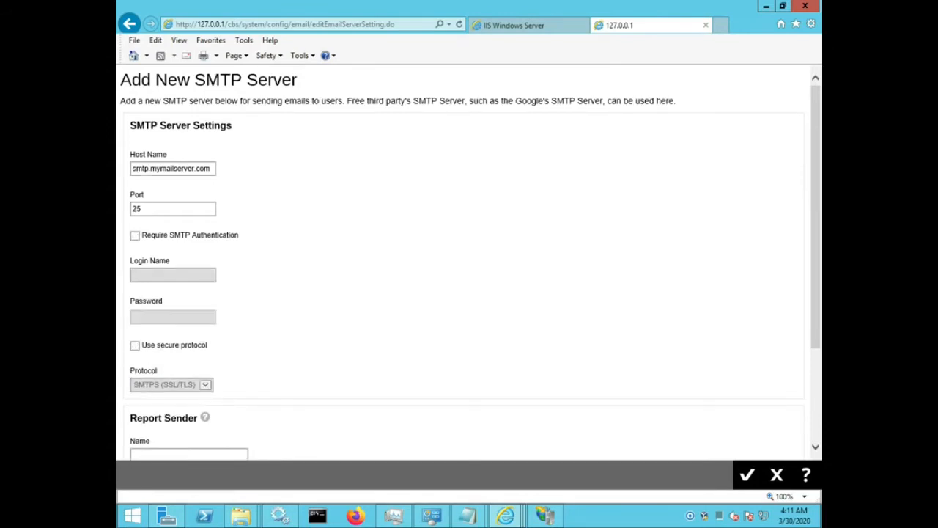
- Set the report sender name and e-mail to the backup reports address
scroll(470, 264, "down", 4)
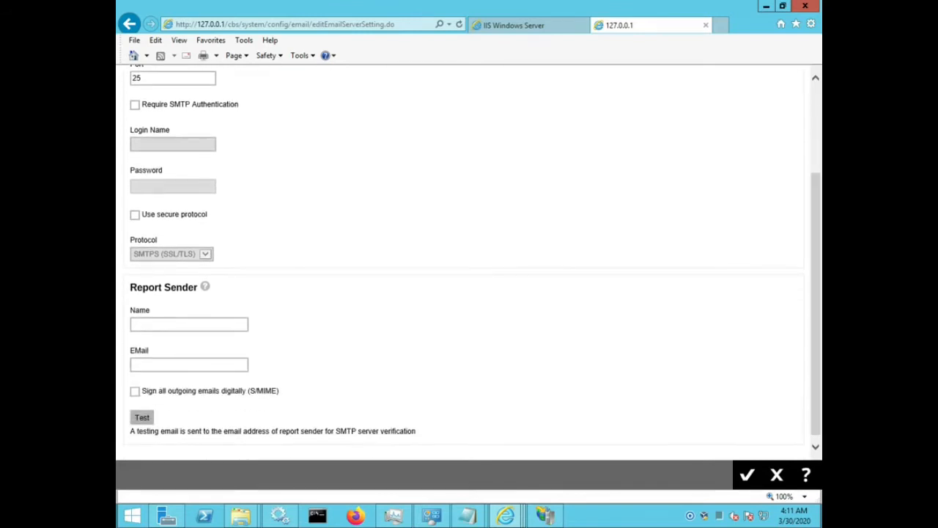
left_click(189, 325)
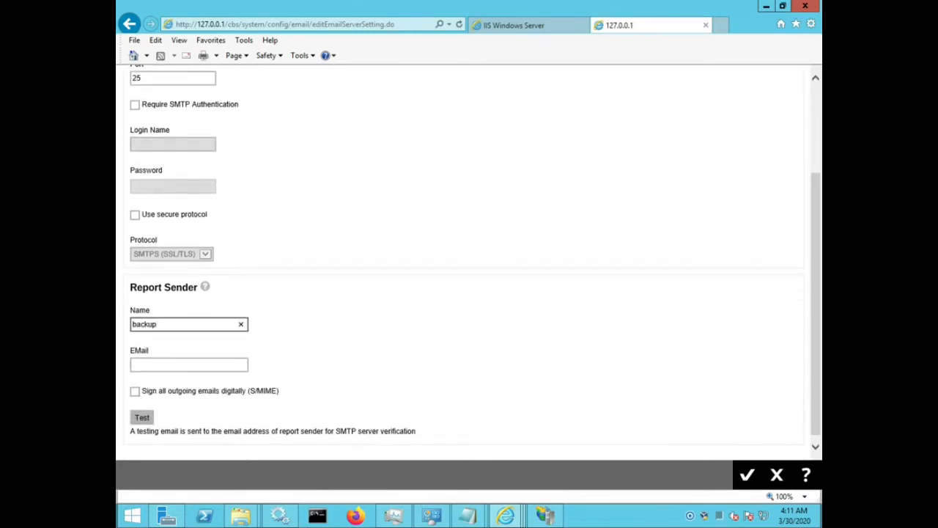
left_click(189, 364)
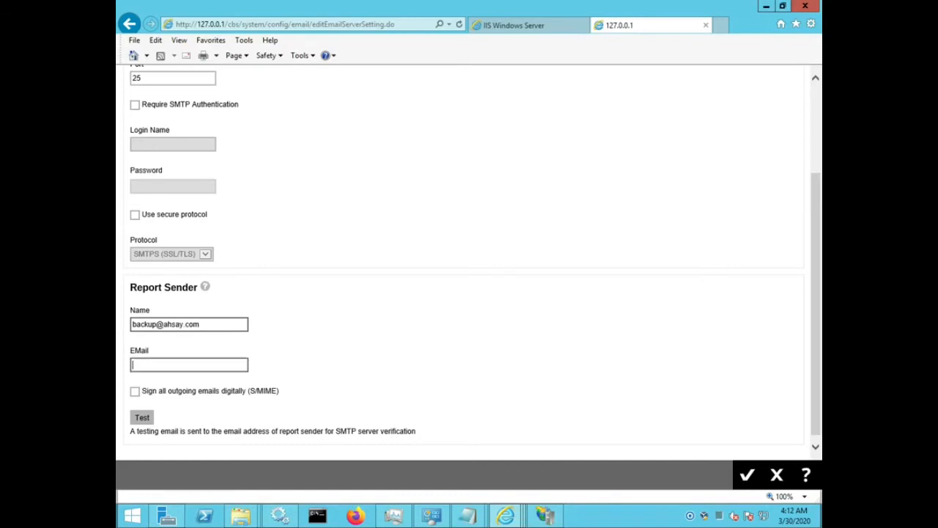
left_click(157, 324)
type("Reports")
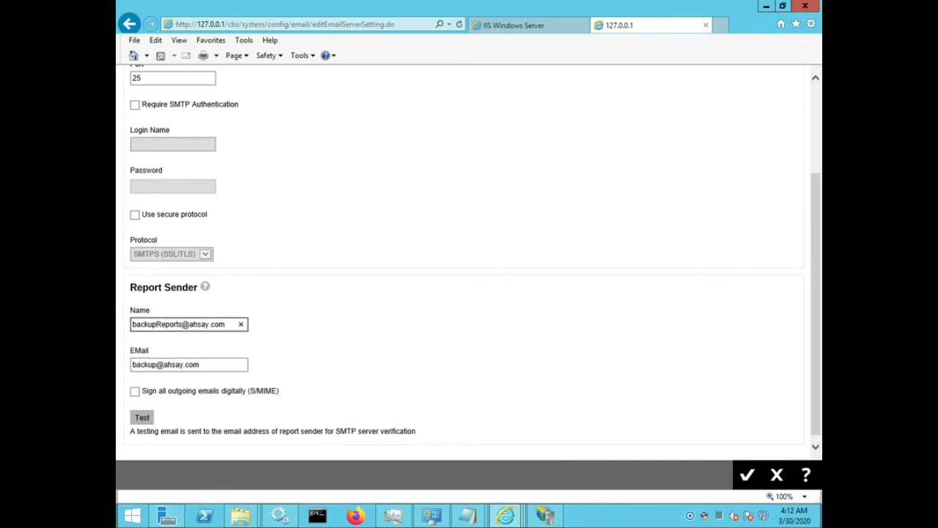
left_click(157, 364)
type("Reports")
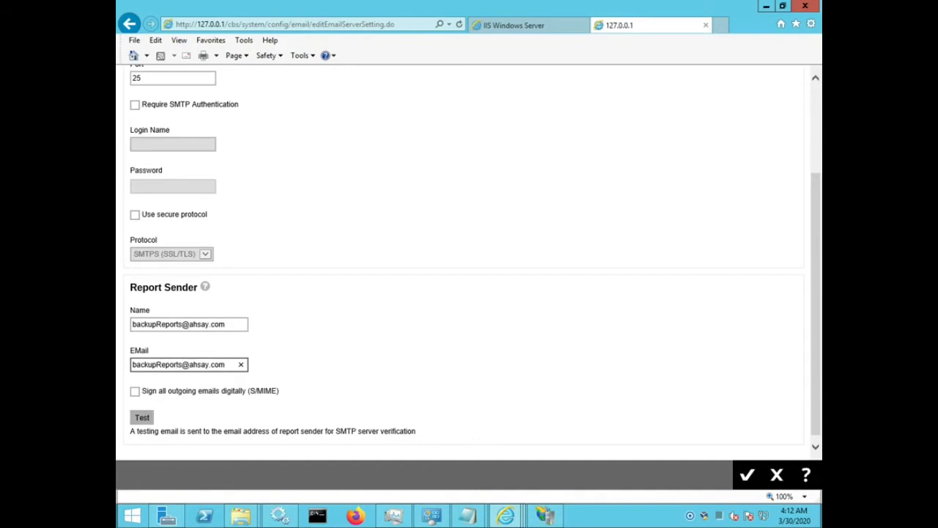
- Send a test e-mail, dismiss the connection error, cancel the SMTP server, and return to Notepad
left_click_drag(130, 431, 416, 431)
left_click(416, 431)
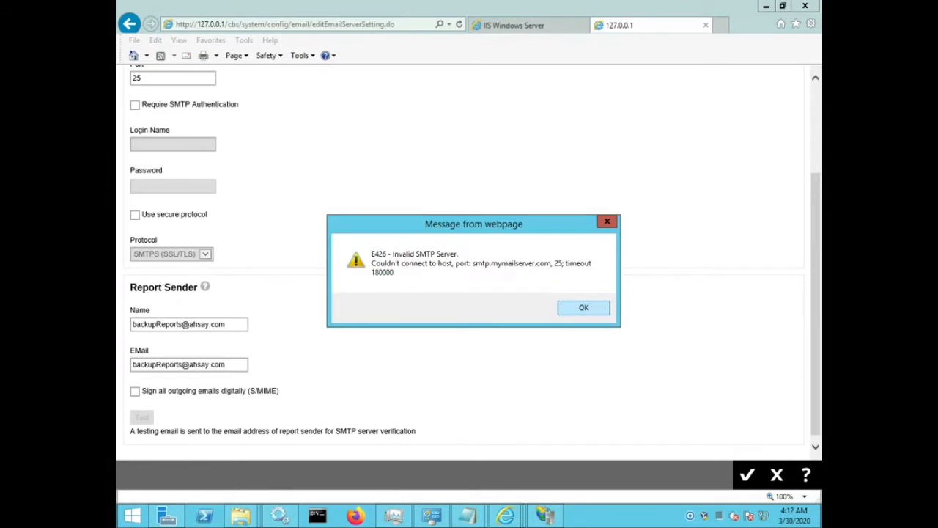
key("Return")
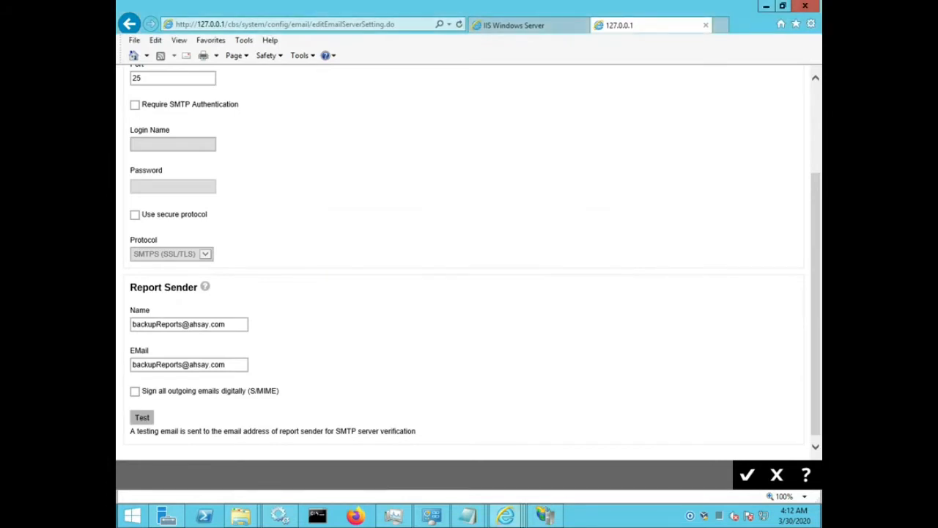
mouse_move(815, 304)
left_mouse_down()
mouse_move(816, 218)
mouse_move(815, 308)
left_mouse_up()
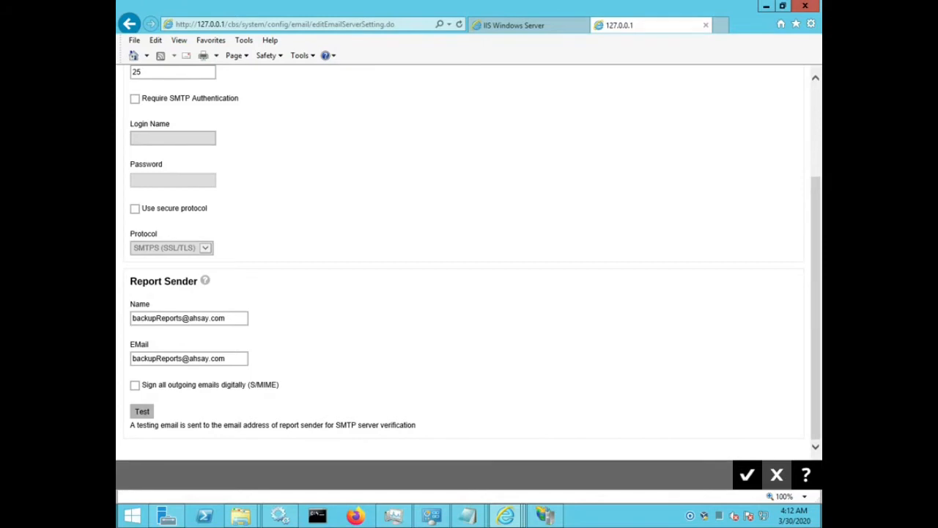
left_click(776, 474)
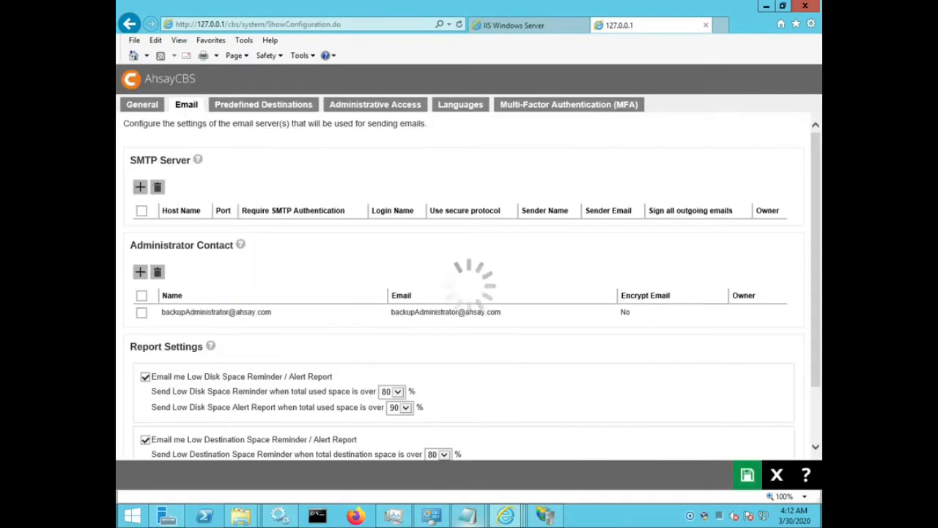
mouse_move(467, 516)
left_click(540, 440)
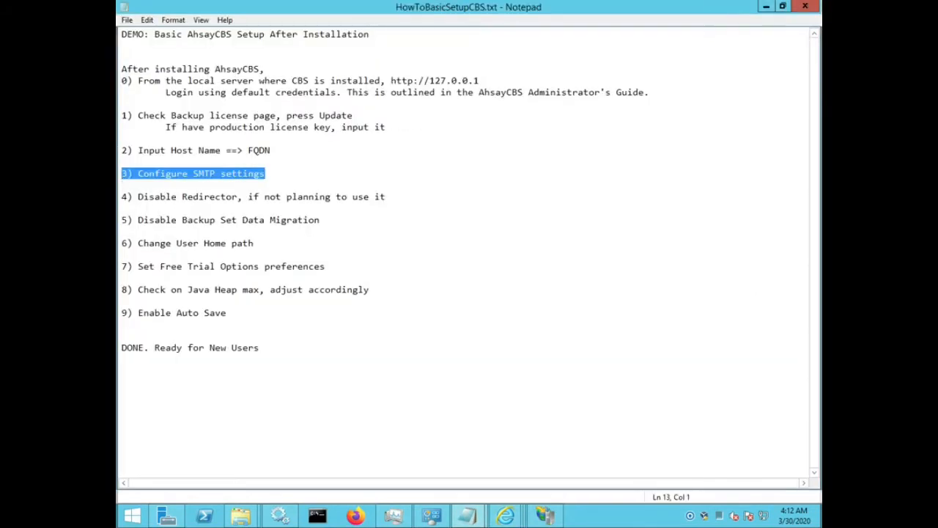
- Highlight checklist item 4, Disable Redirector, then close the AhsayCBS Email settings
key("Down")
key("shift+Down")
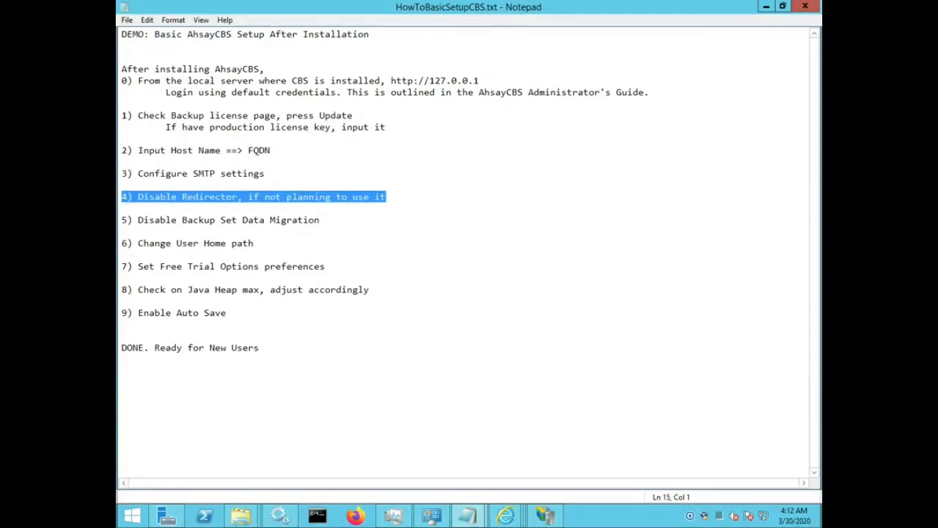
mouse_move(506, 516)
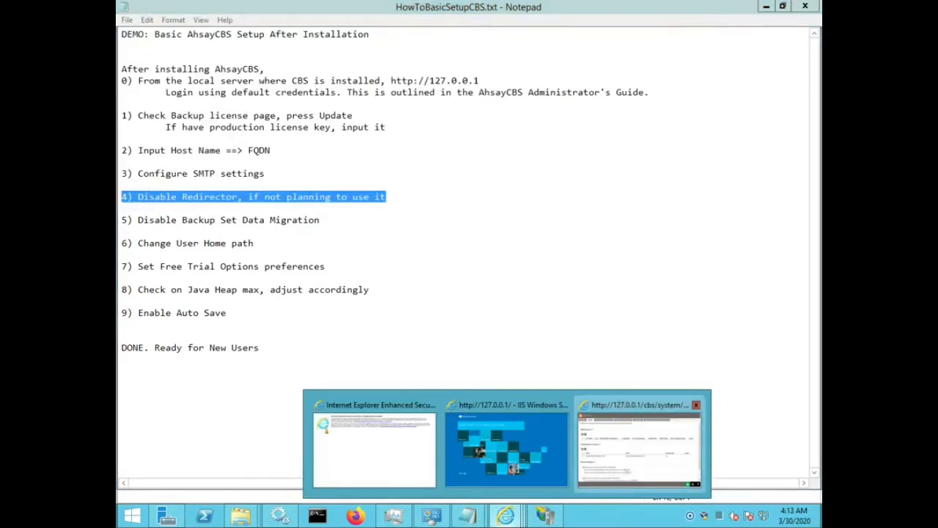
left_click(642, 444)
left_click(777, 475)
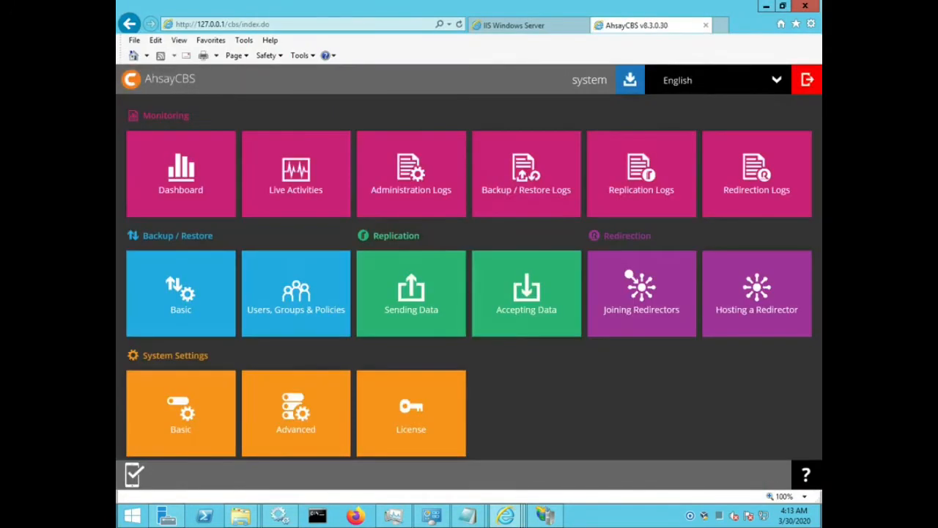
- Turn off Enable redirection in the redirector configuration, save, and return to the Notepad checklist
double_click(627, 235)
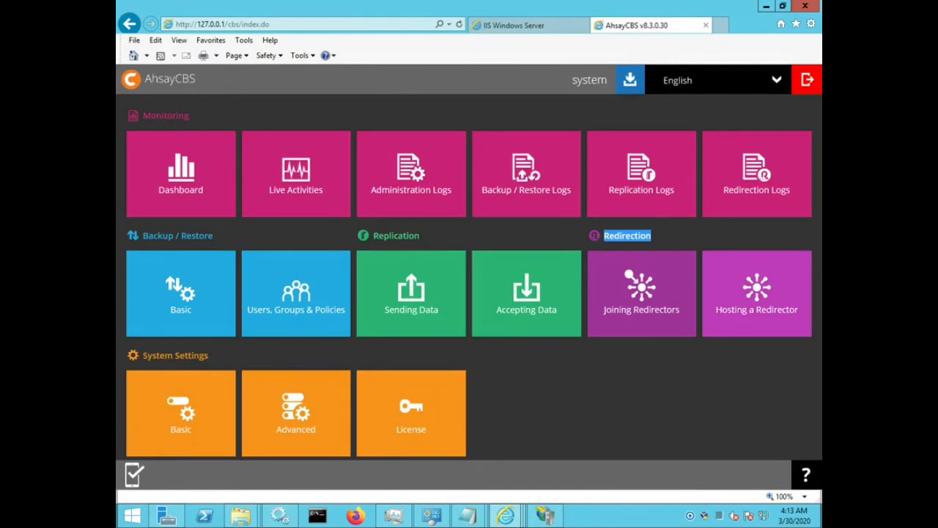
left_click(757, 293)
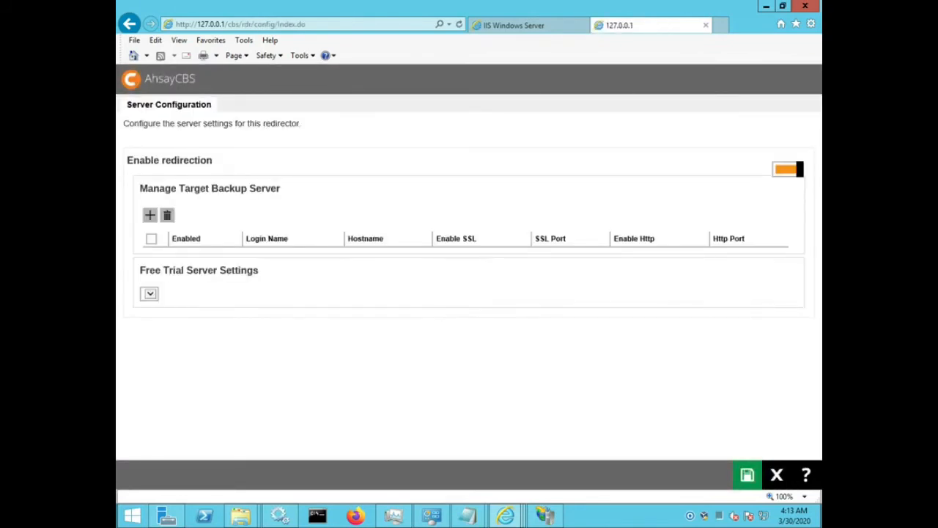
left_click(788, 169)
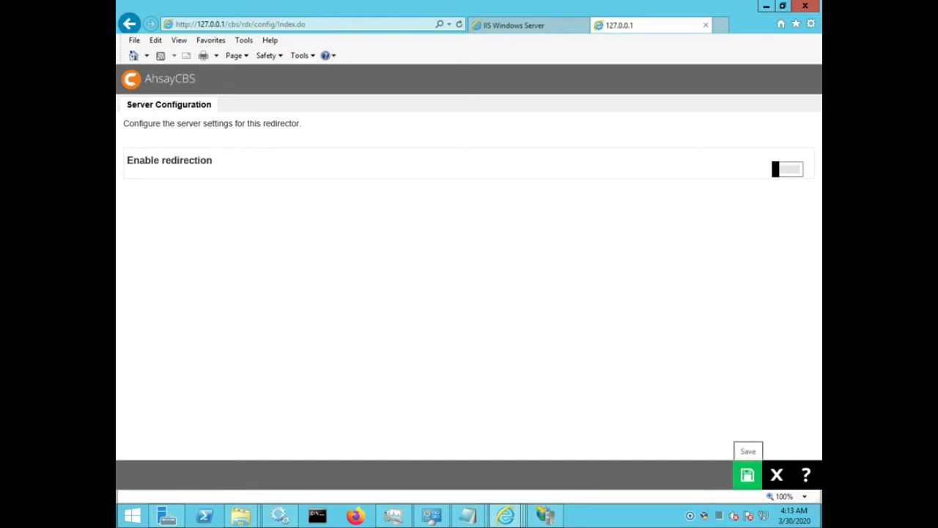
left_click(747, 475)
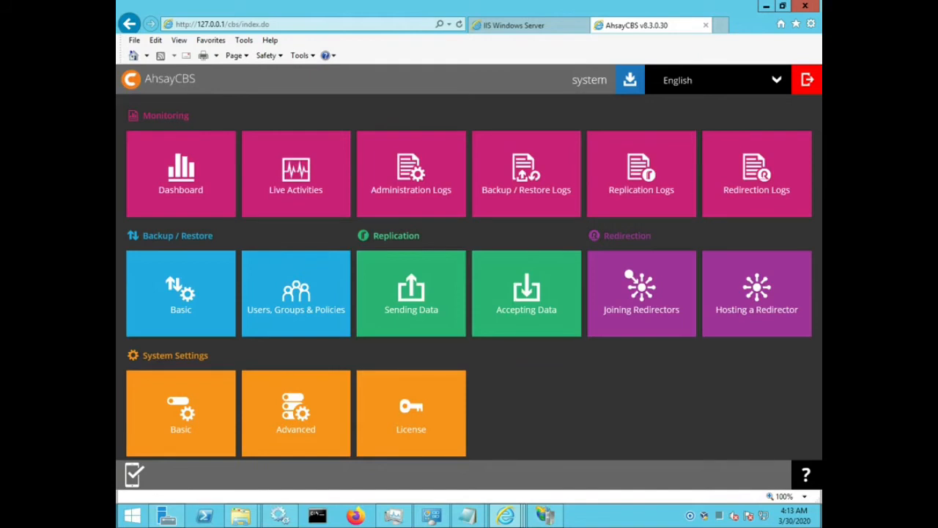
mouse_move(467, 516)
left_click(536, 439)
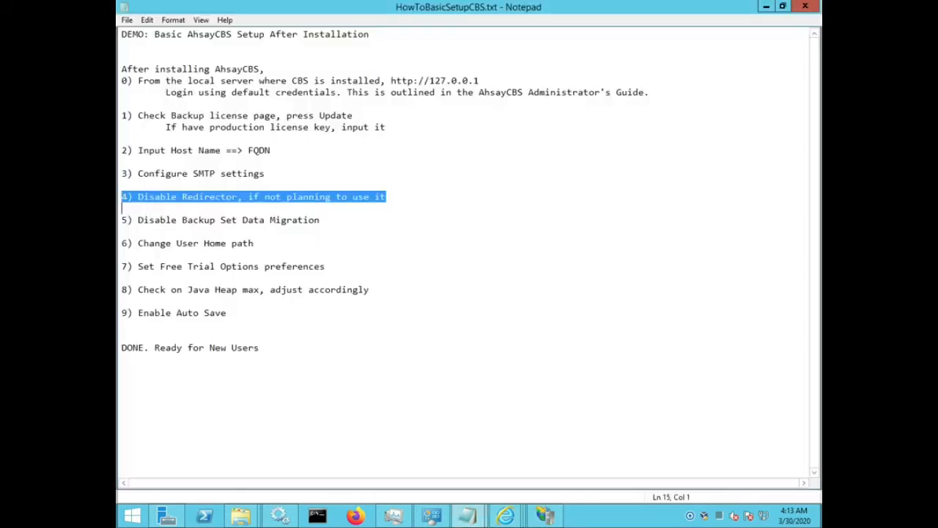
- Under item 5, add the indented note 'Purpose is for converting legacy v6 backupsets, to the new CBS Block data format'
left_click(122, 220)
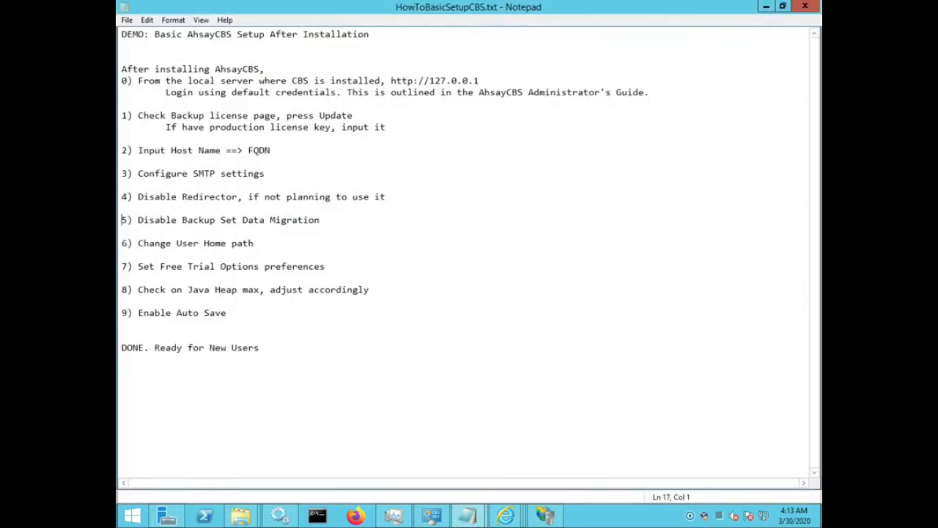
key("shift+Down")
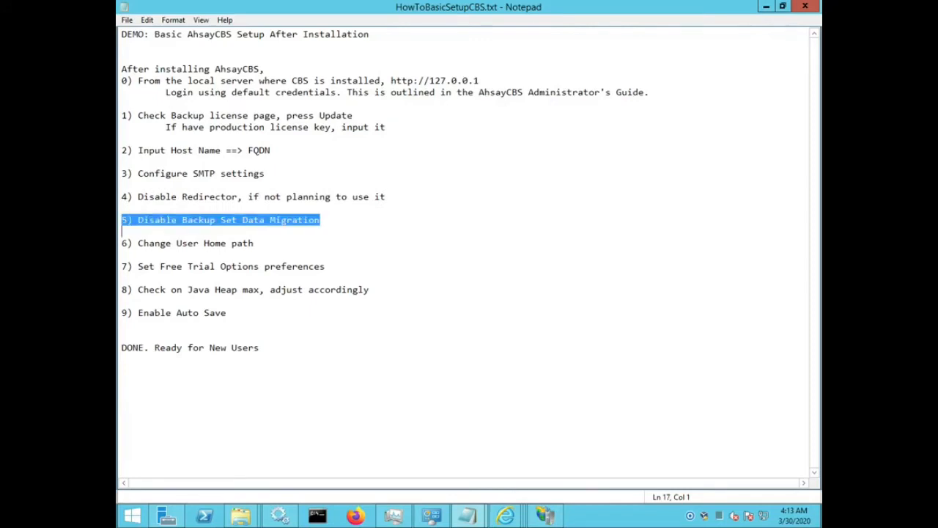
key("Down")
key("Up")
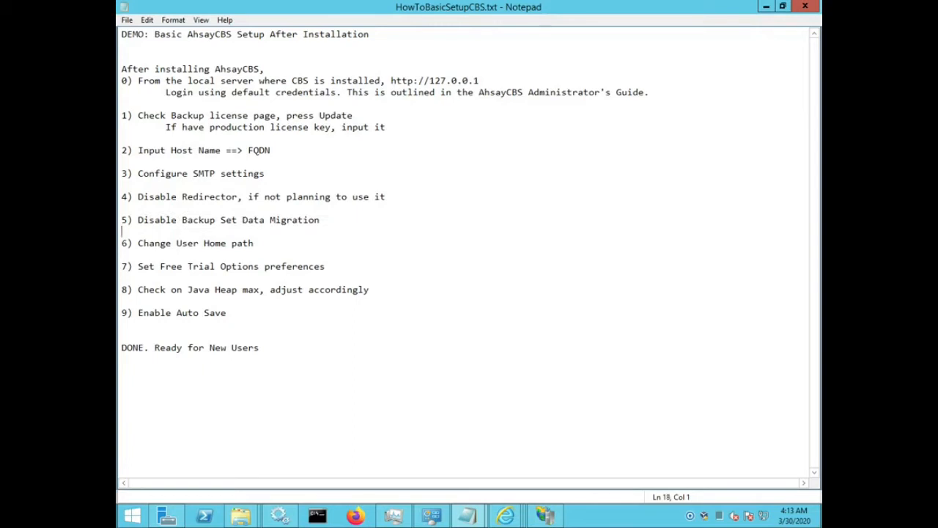
key("Return")
key("Up")
key("Tab")
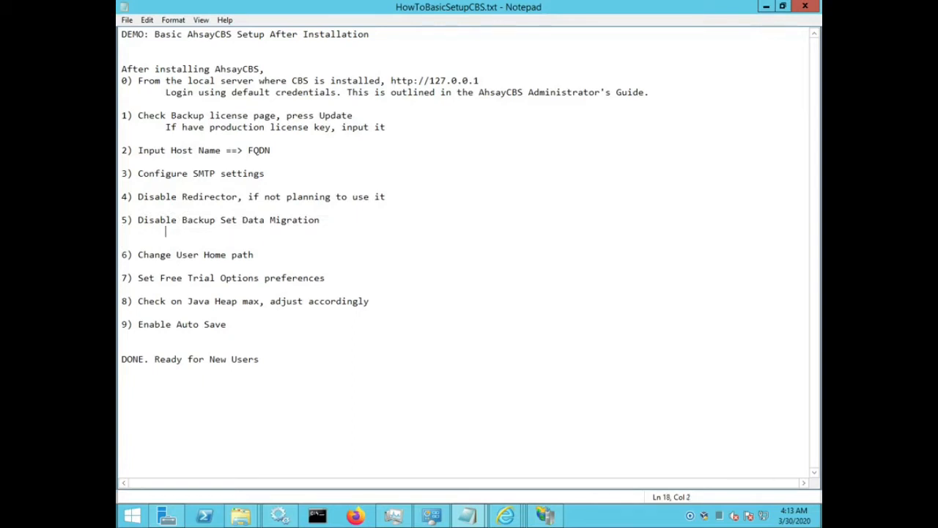
type("Purpose is for ")
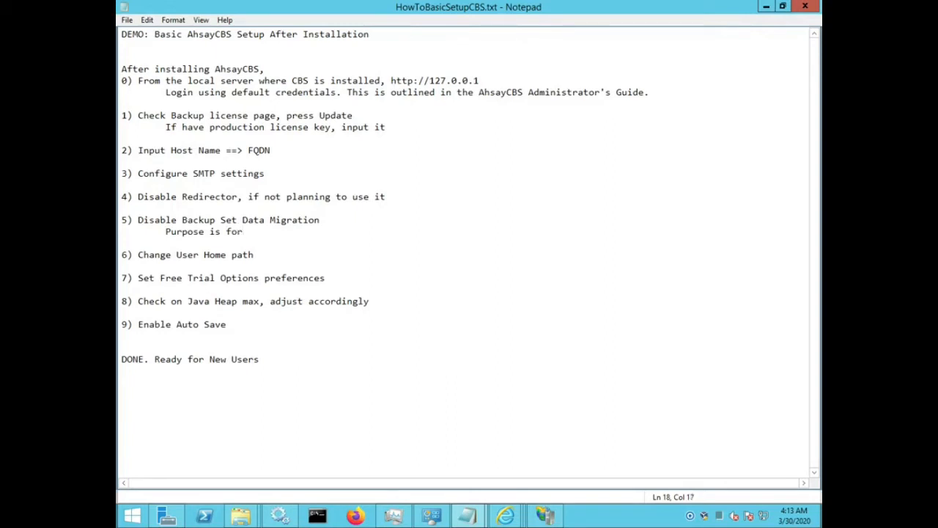
type("converting legacy v6 backupsets")
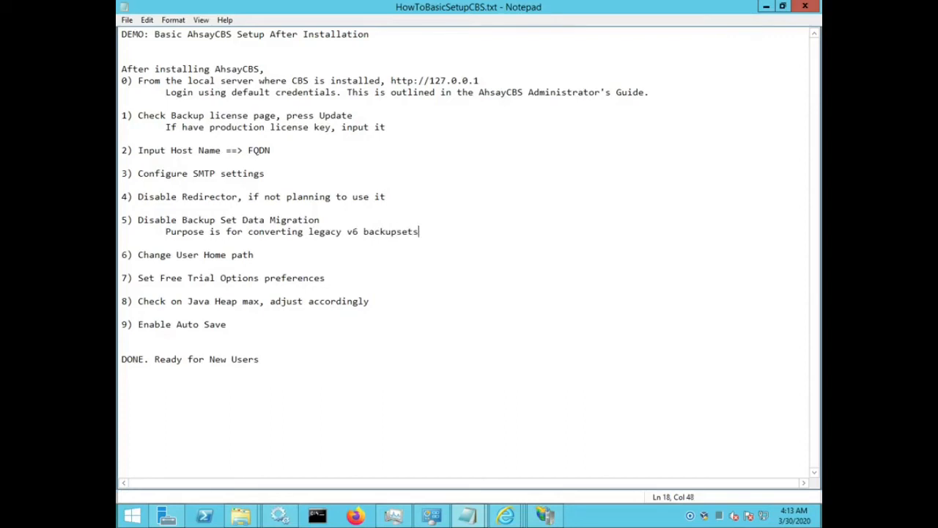
type(", to the new CBS Block data format")
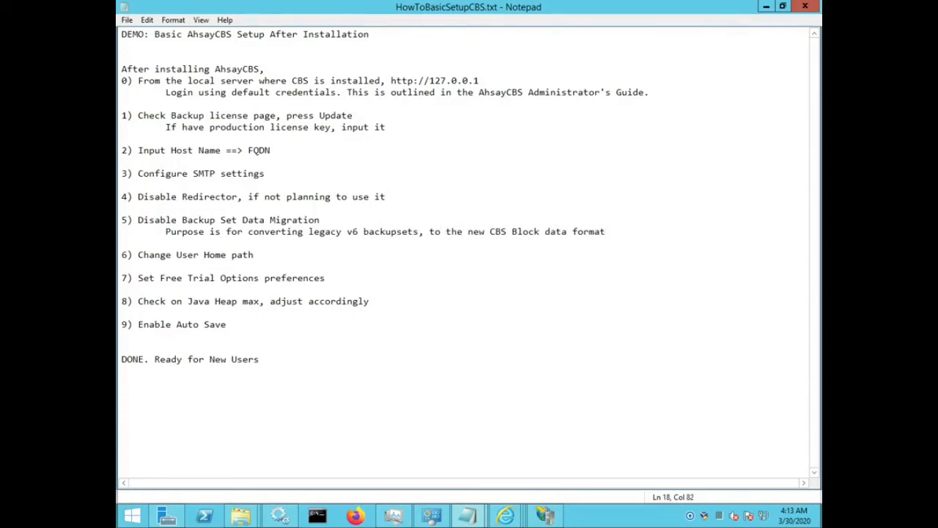
- Add the indented note 'If you do not have v6 users and backupsets, disable this Migration', then return to AhsayCBS
key("Return")
key("Tab")
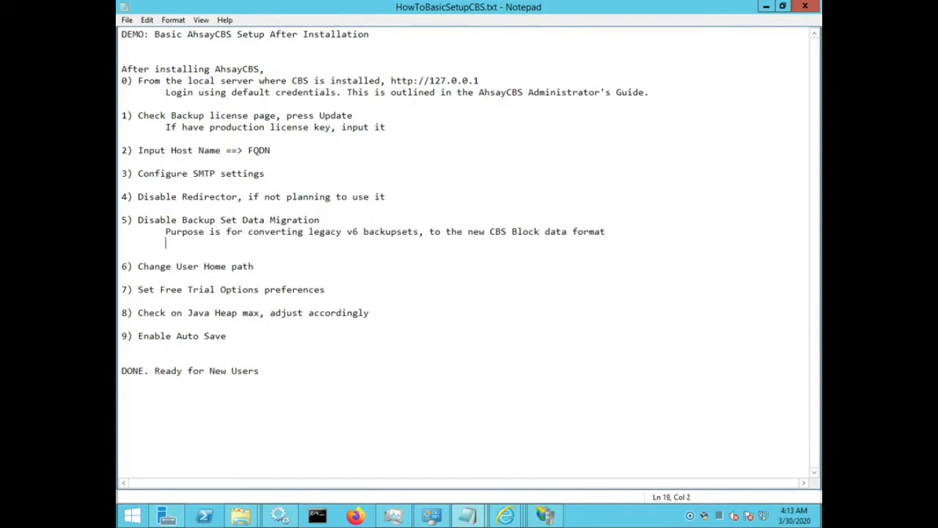
type("If you do not have ")
type("v6 use")
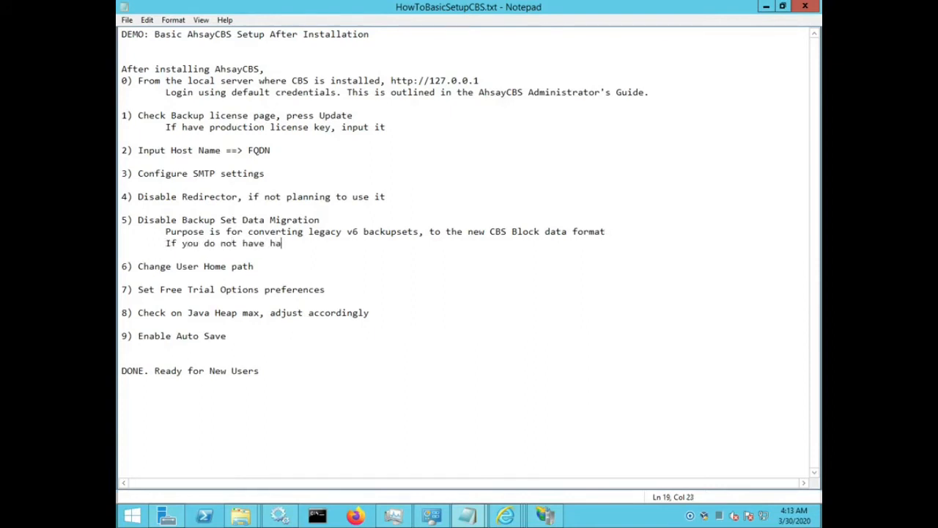
type("rs and backupsets, disable")
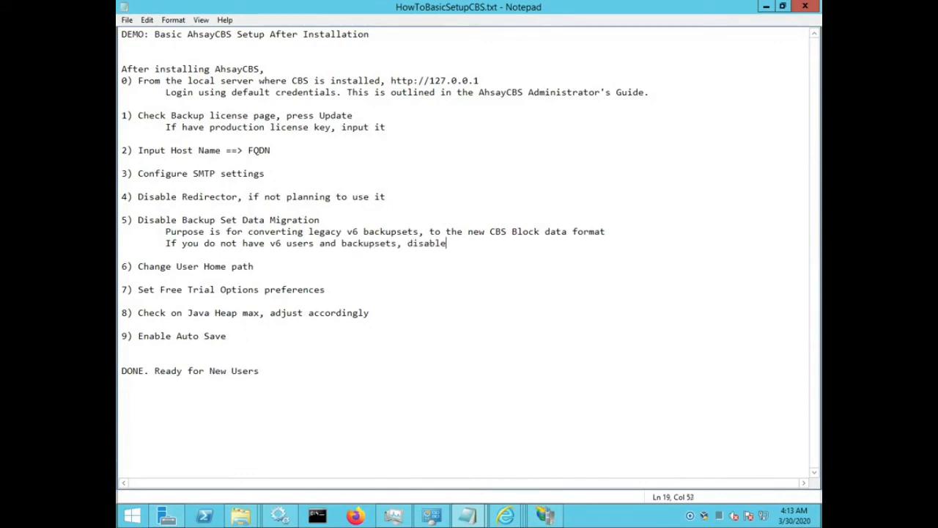
type(" this Migration")
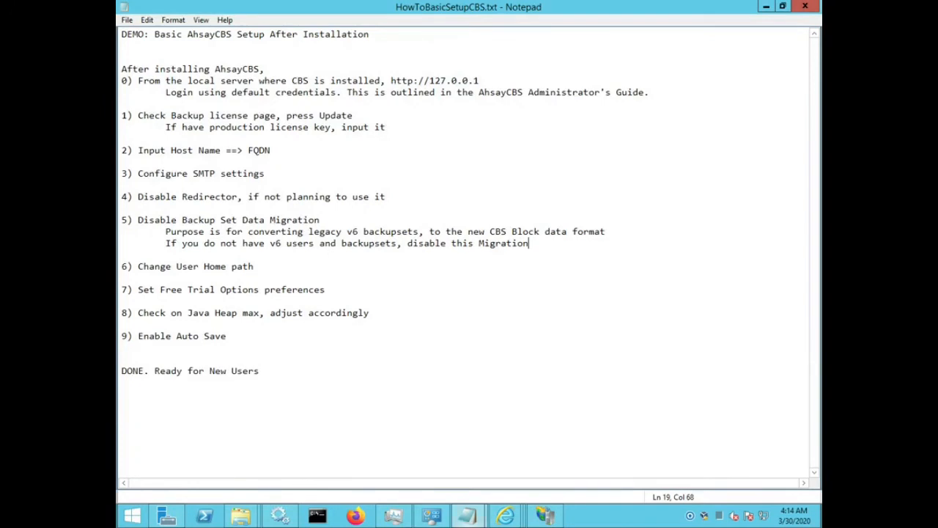
key("Home")
key("Up")
key("Up")
key("shift+End")
key("shift+Down")
key("shift+Down")
key("shift+End")
mouse_move(505, 516)
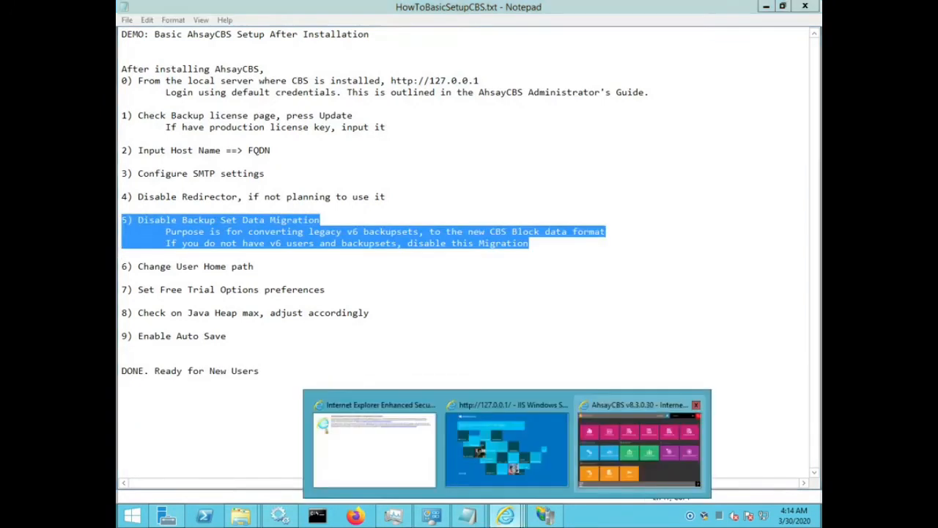
left_click(639, 443)
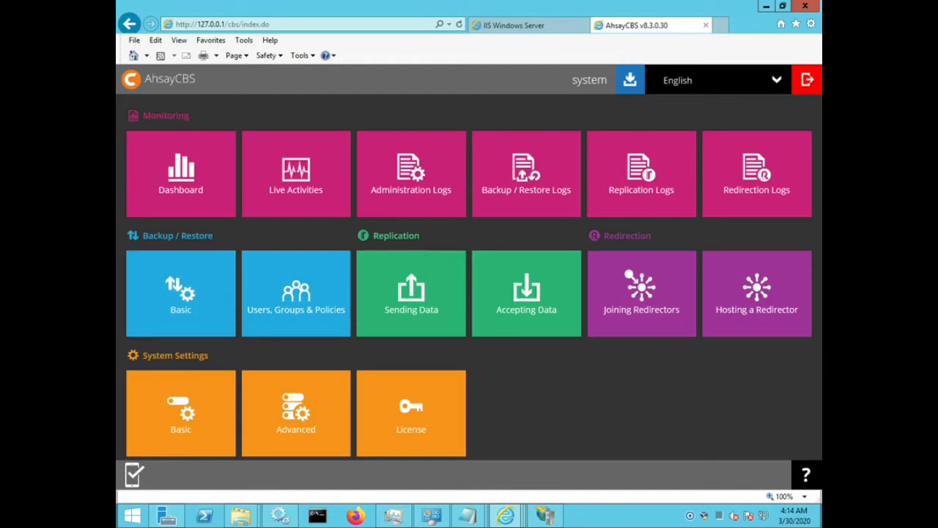
- Turn off Enable Data Migration in Backup / Restore > Basic > Backup Data Migration, save, and return to Notepad
triple_click(177, 235)
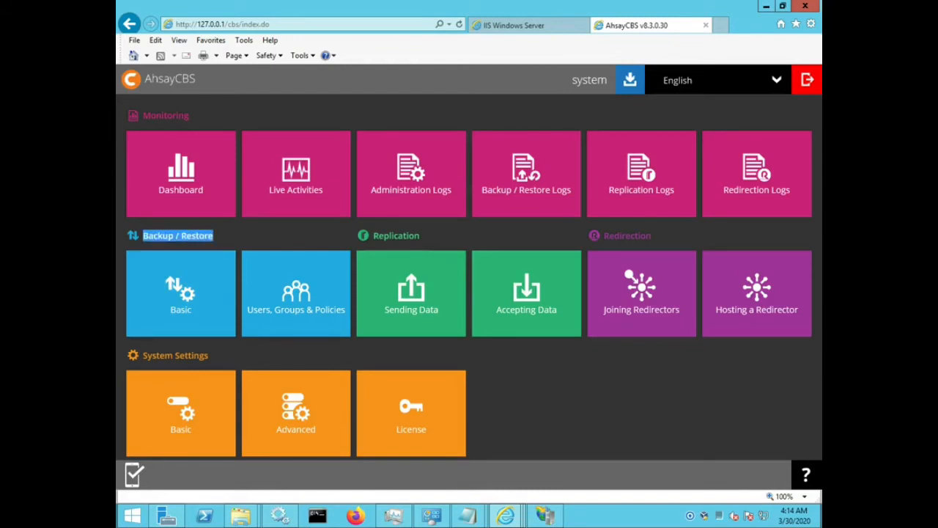
left_click(181, 294)
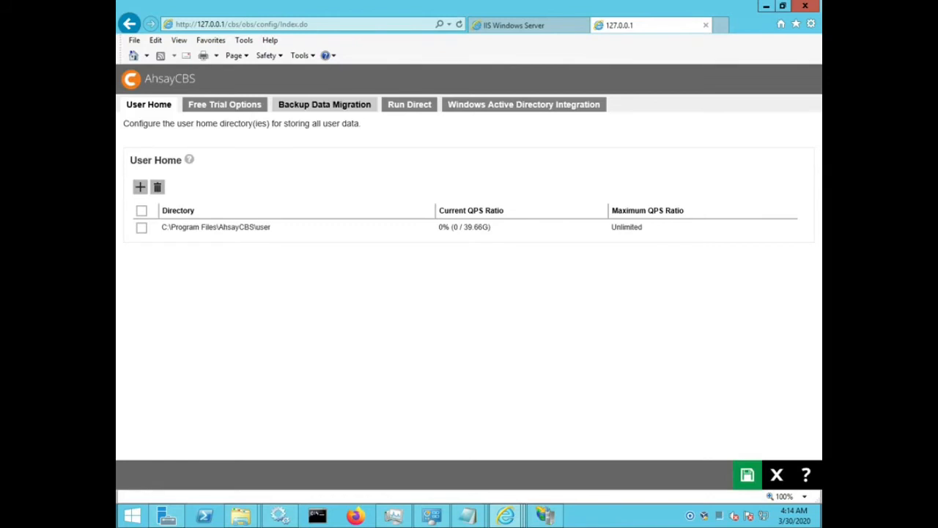
left_click(324, 104)
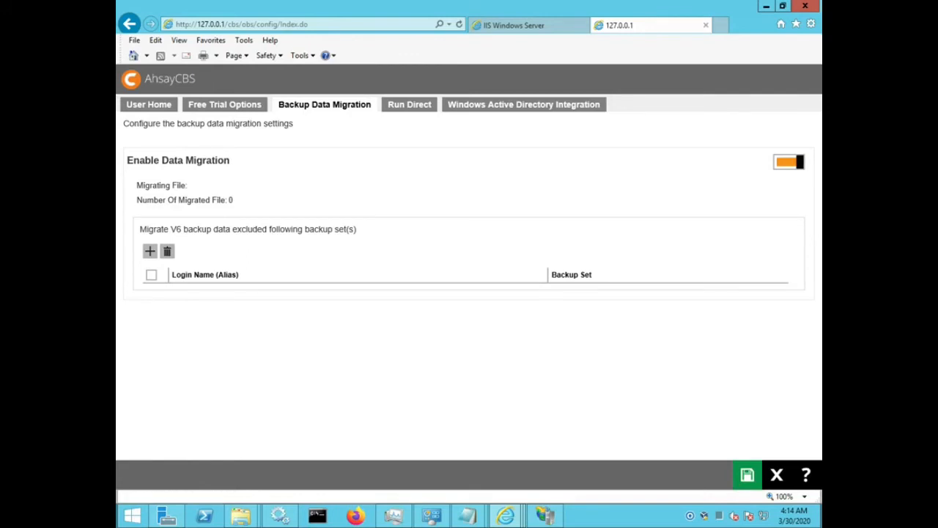
left_click(796, 161)
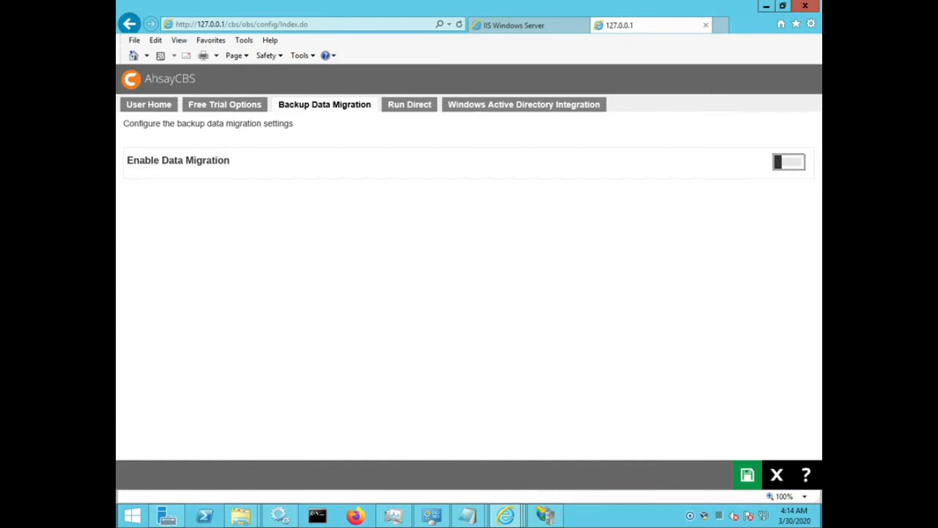
left_click(747, 476)
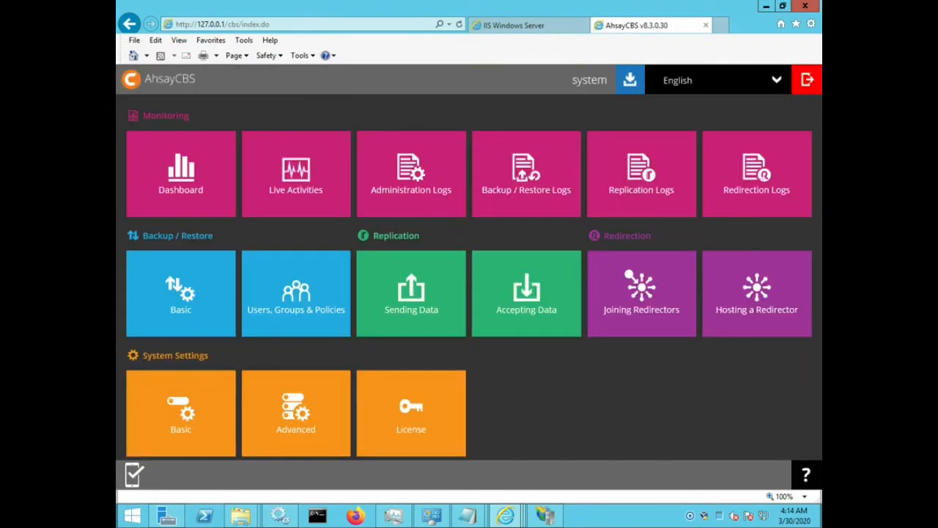
left_click(467, 517)
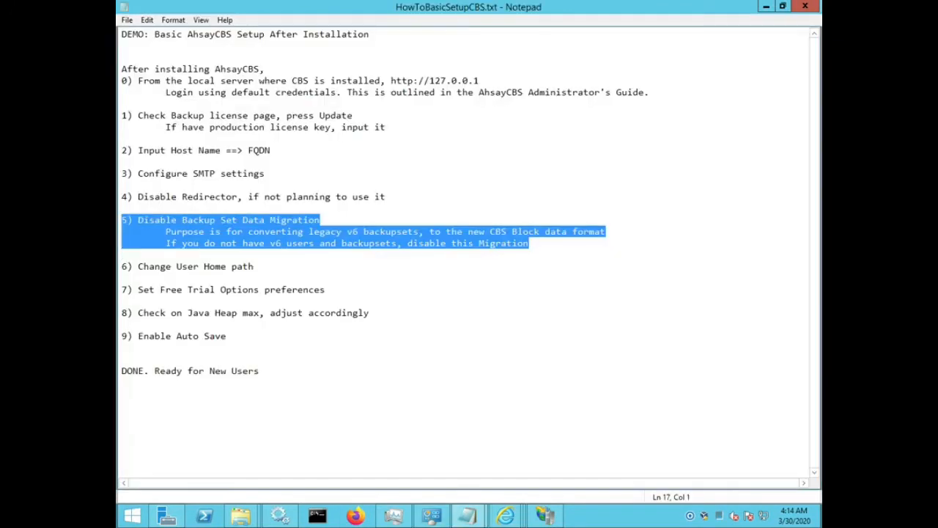
- Highlight checklist steps 6, Change User Home path, and 7, Free Trial Options, then return to AhsayCBS
left_click(122, 219)
key("Down")
key("Down")
key("Down")
key("Down")
key("Down")
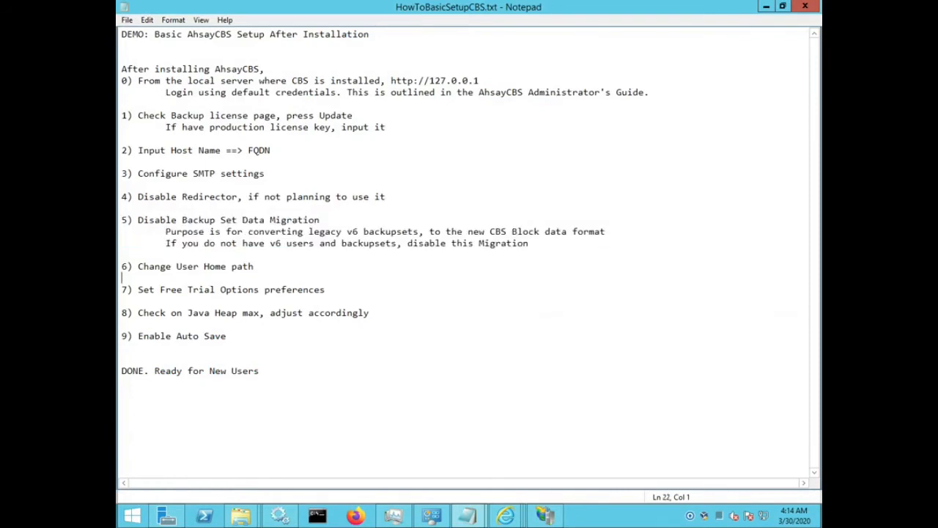
key("Up")
key("shift+Down")
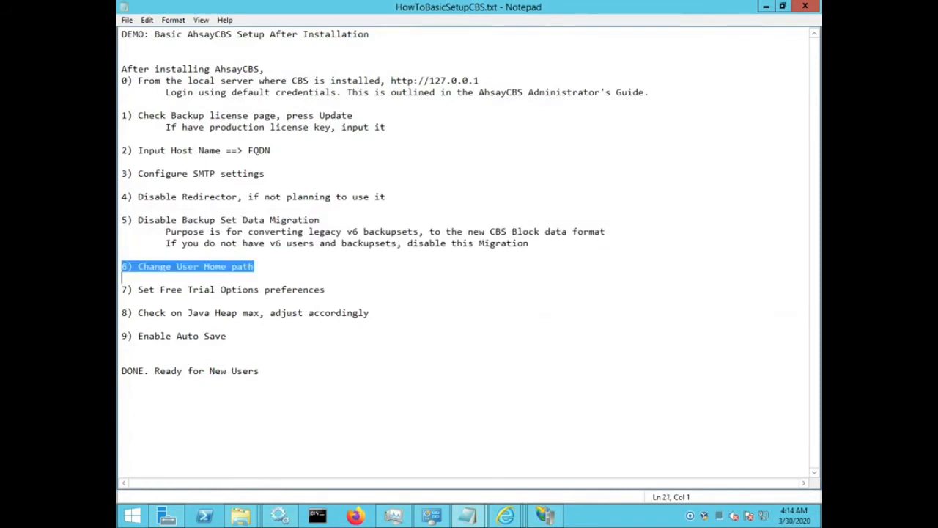
key("shift+Down")
key("shift+Down")
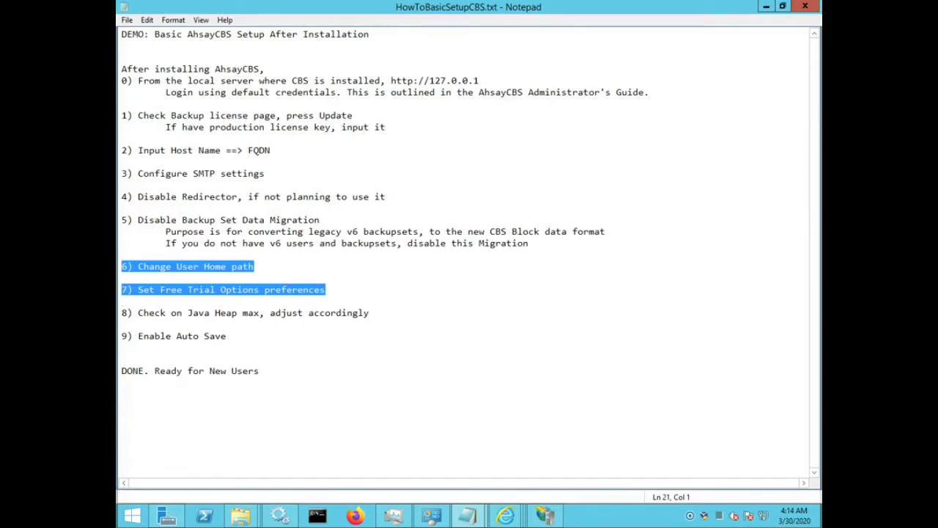
left_click(505, 516)
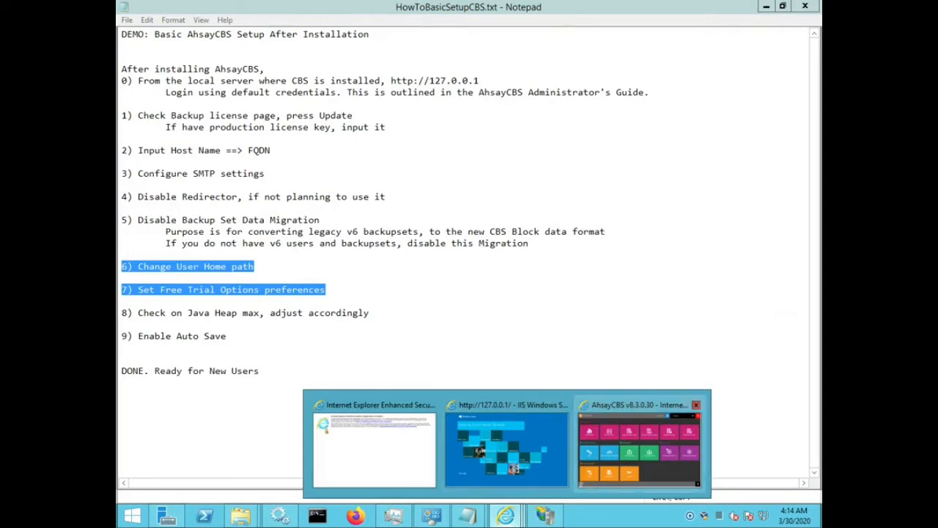
left_click(638, 443)
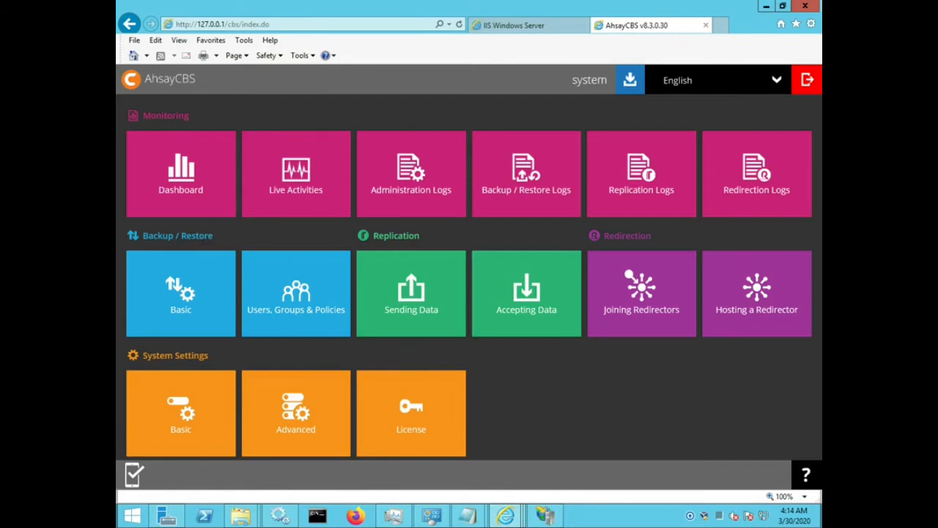
- Open the basic Backup / Restore settings and show the User Home list at C:\Program Files\AhsayCBS\user
left_click_drag(143, 236, 214, 236)
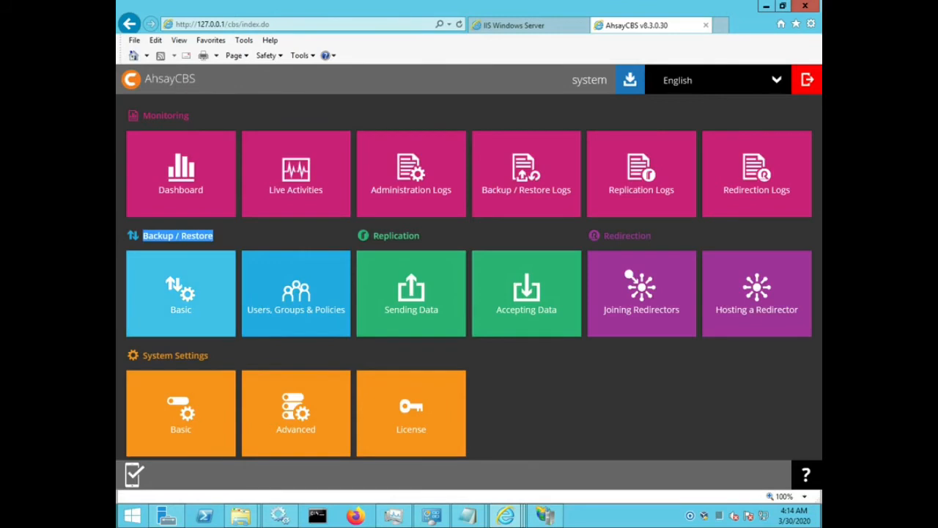
left_click(181, 293)
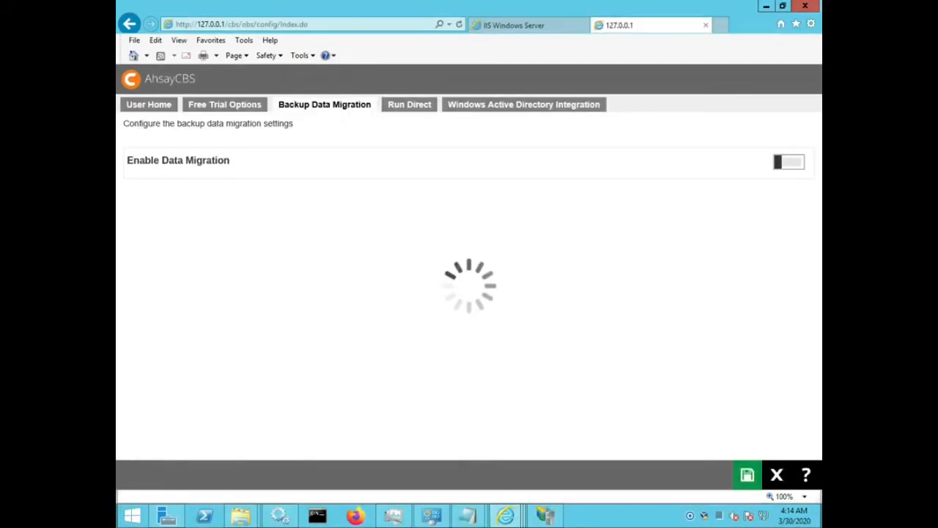
left_click(148, 104)
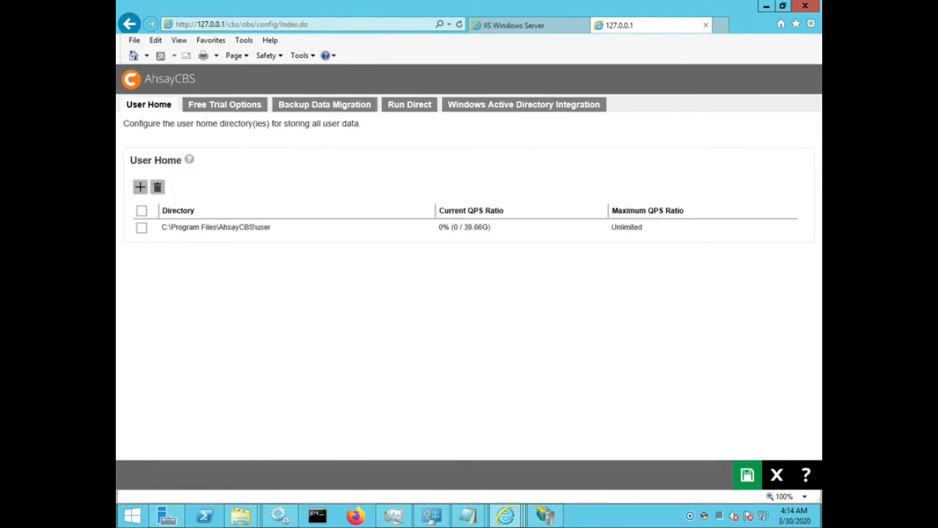
- Inspect the C:\Program Files\AhsayCBS\user Home Directory path, then cancel without changing it
left_click_drag(167, 227, 272, 227)
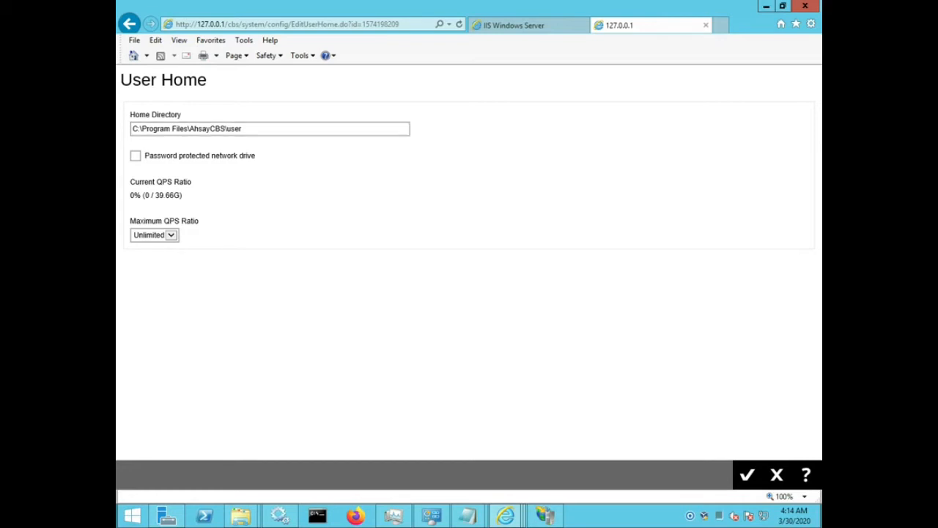
left_click_drag(135, 115, 180, 114)
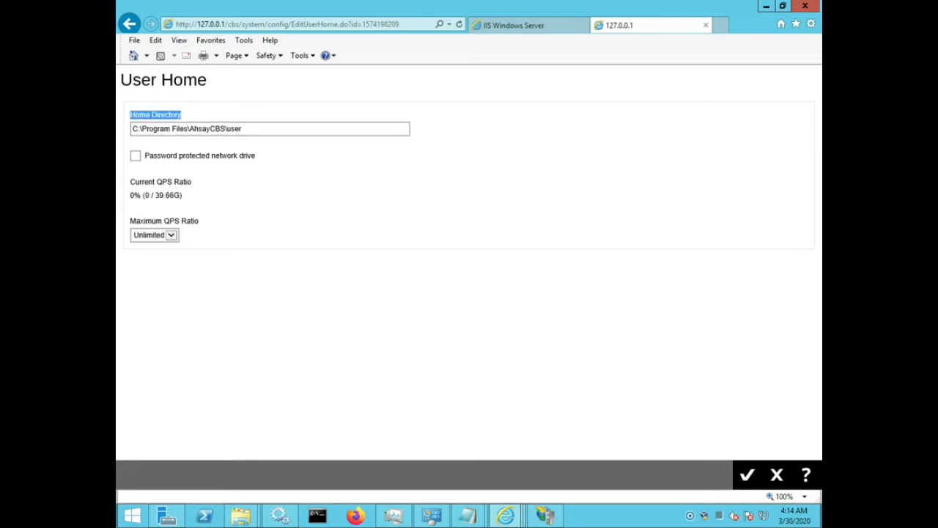
left_click(160, 129)
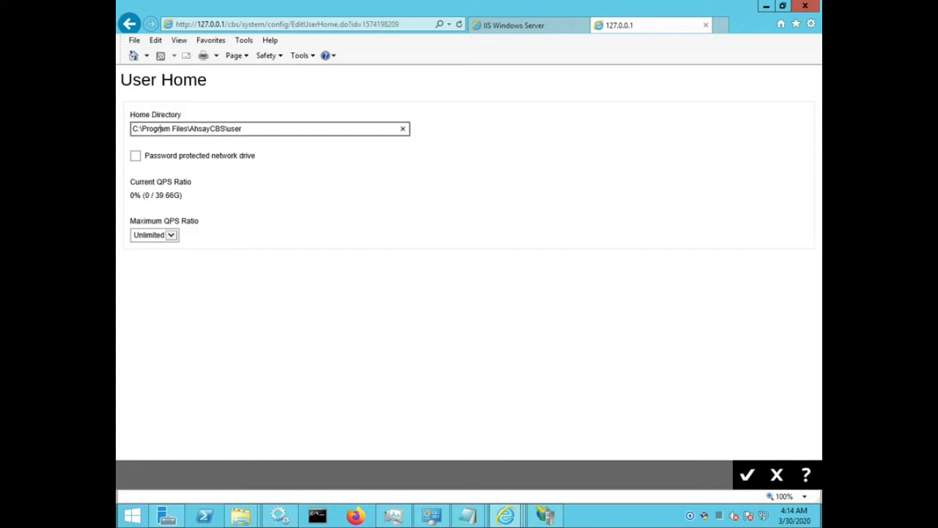
key("ctrl+a")
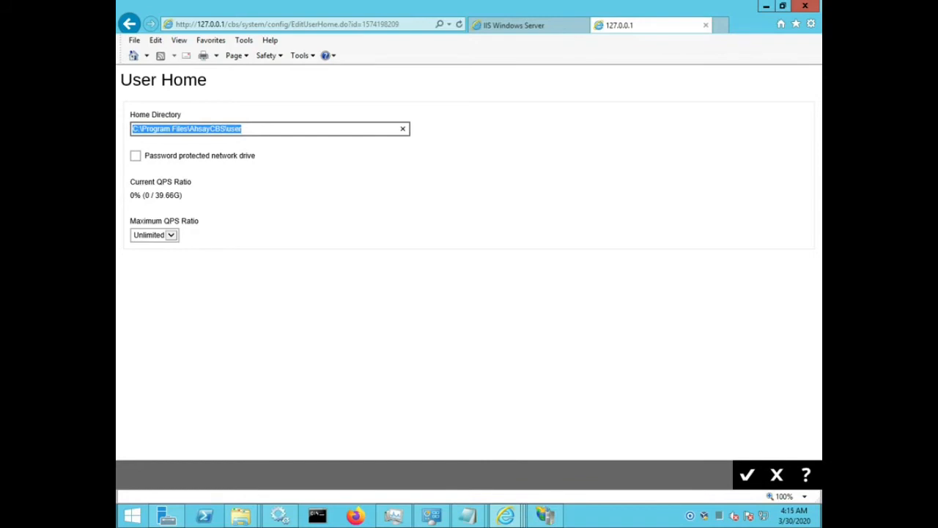
left_click(242, 128)
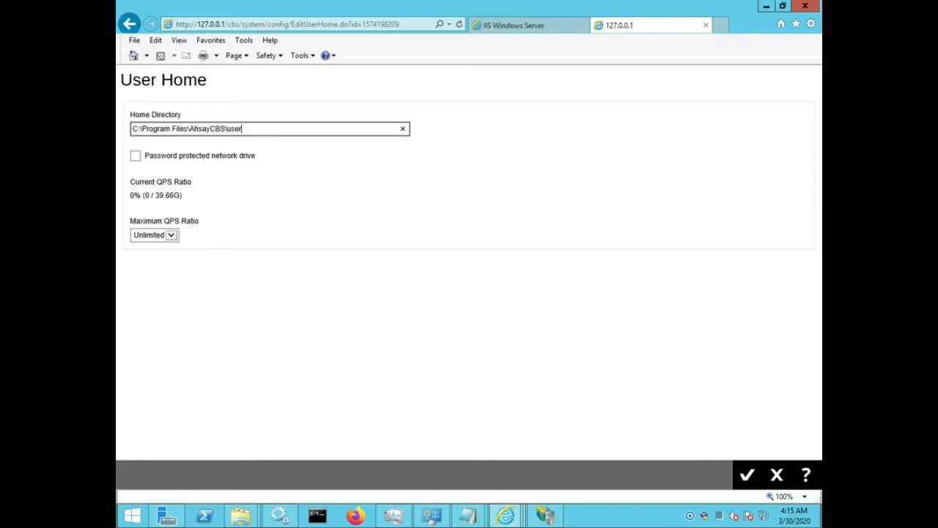
key("shift+Right")
key("shift+Right")
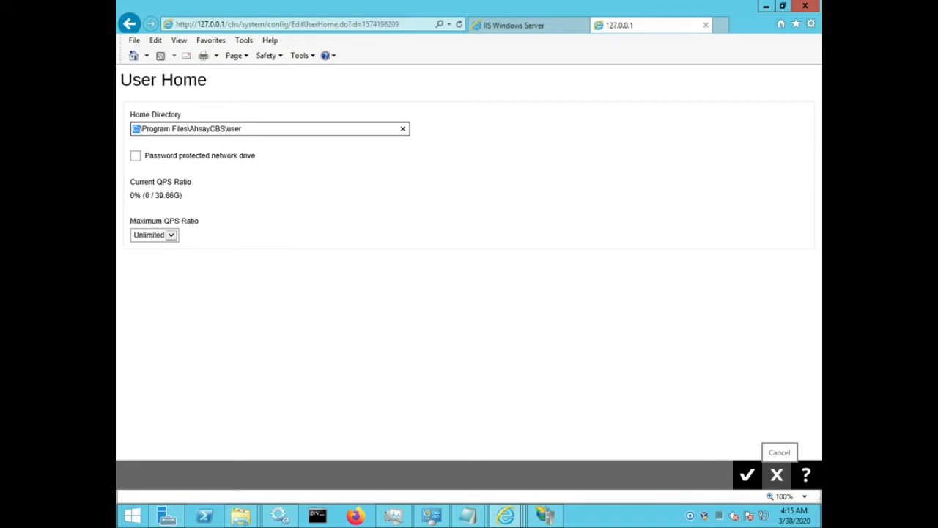
left_click(777, 475)
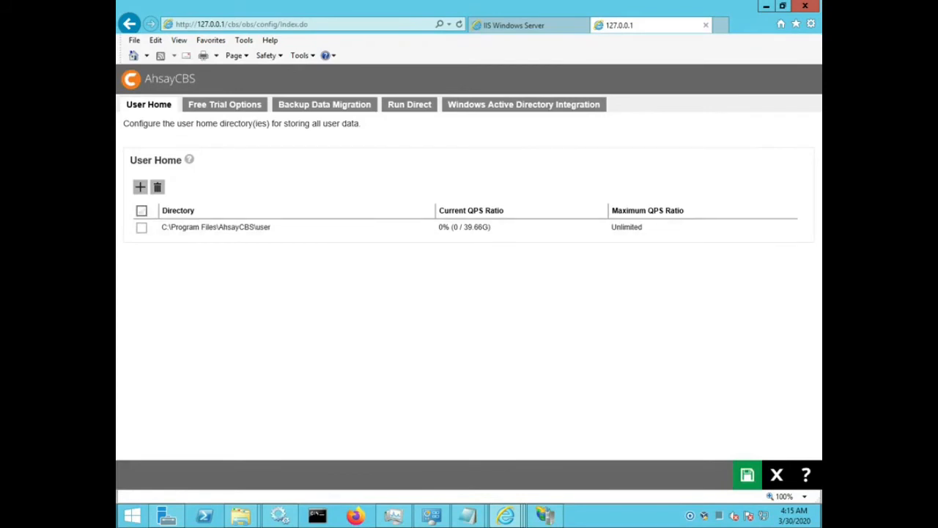
left_click(140, 187)
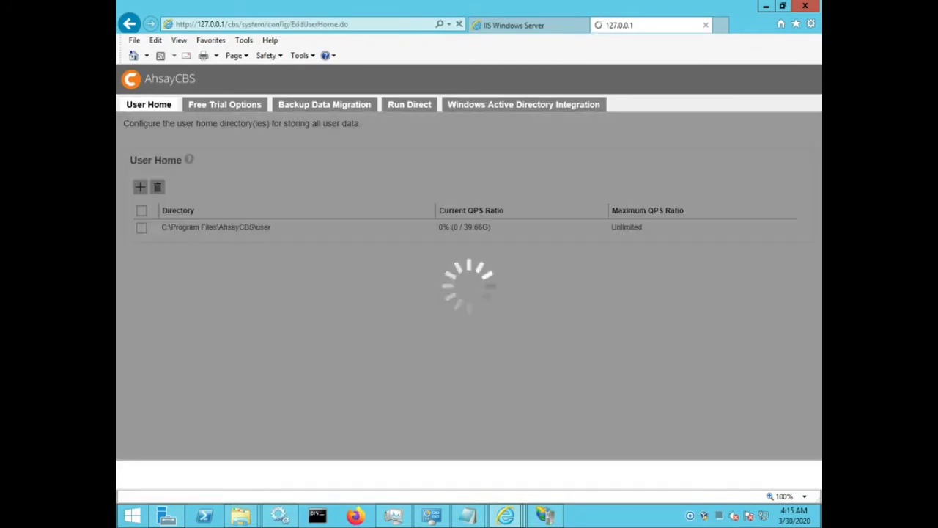
left_click(134, 128)
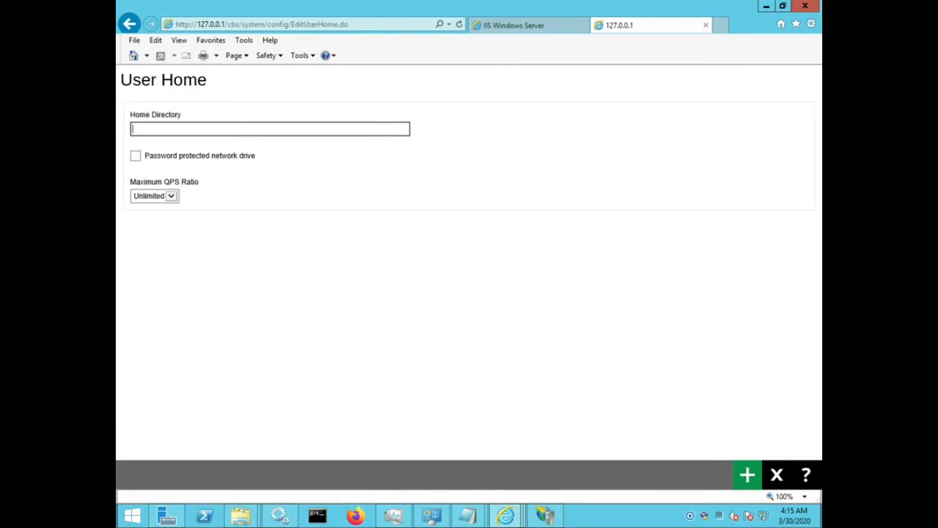
type("H:\\AnotherDrive\\WithPlentyOfSpace\\")
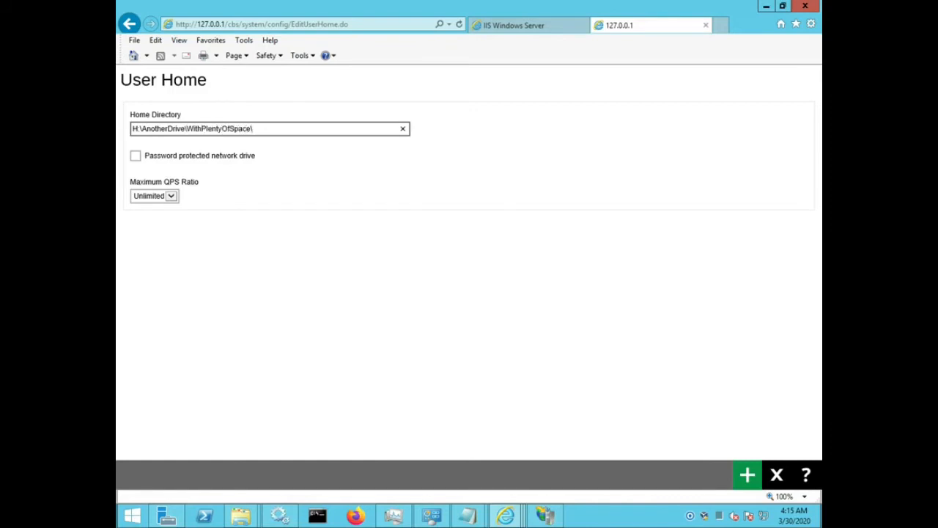
type("users")
key("Tab")
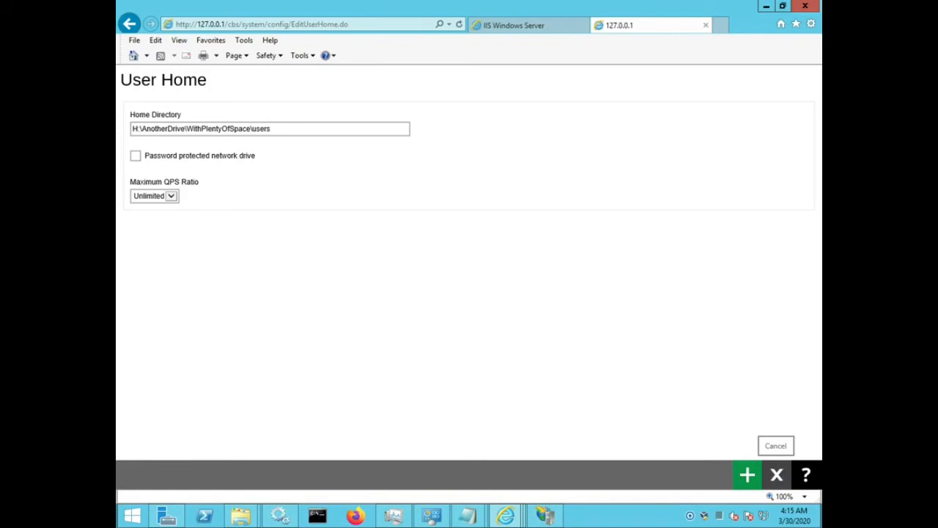
left_click(777, 475)
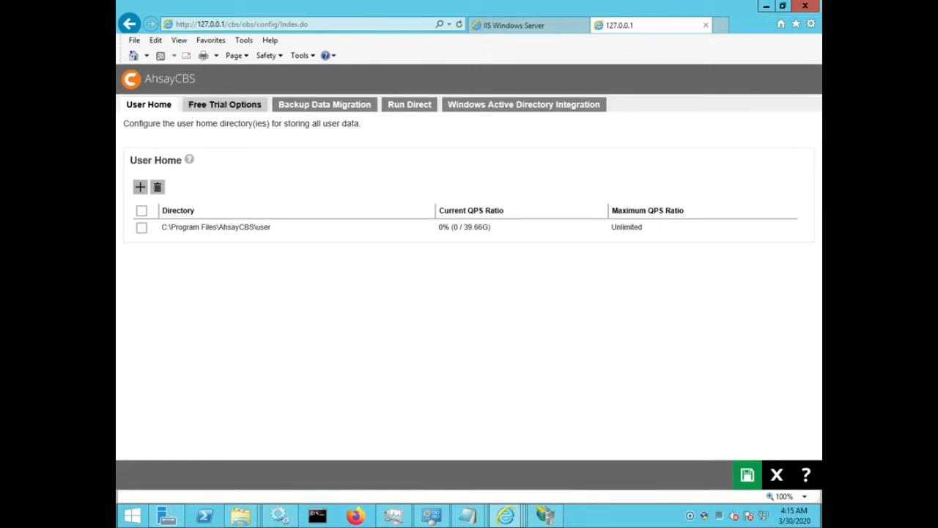
- On Free Trial Options, leave Enable Free Trial Registration switched on after toggling it
left_click(224, 104)
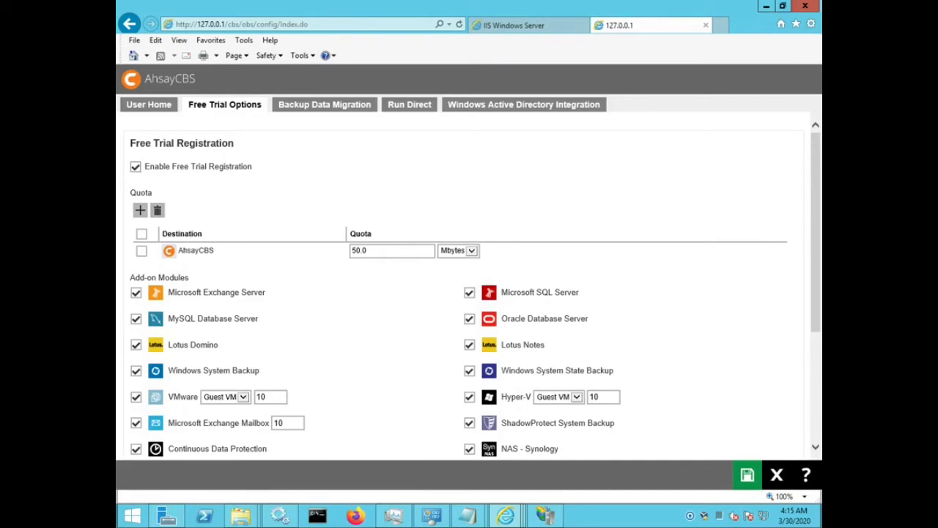
left_click_drag(130, 143, 234, 143)
left_click(135, 167)
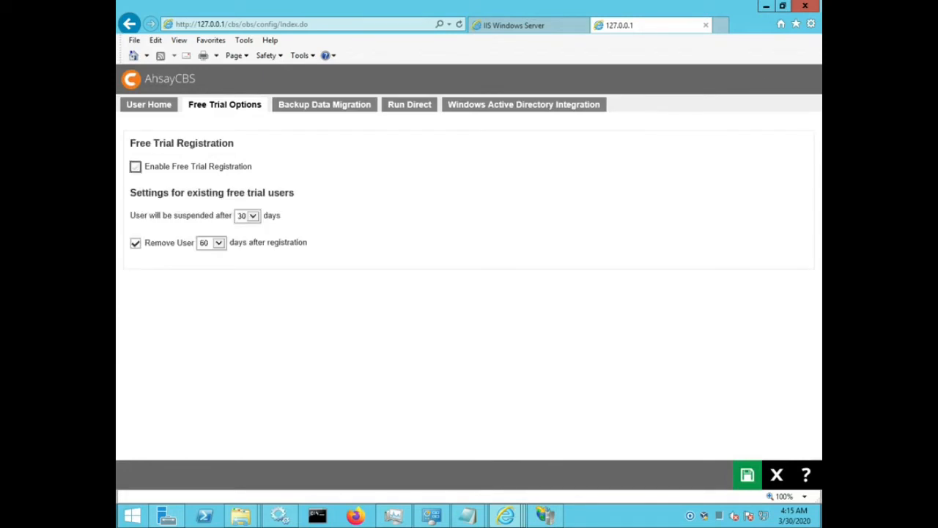
left_click(135, 167)
left_click(135, 166)
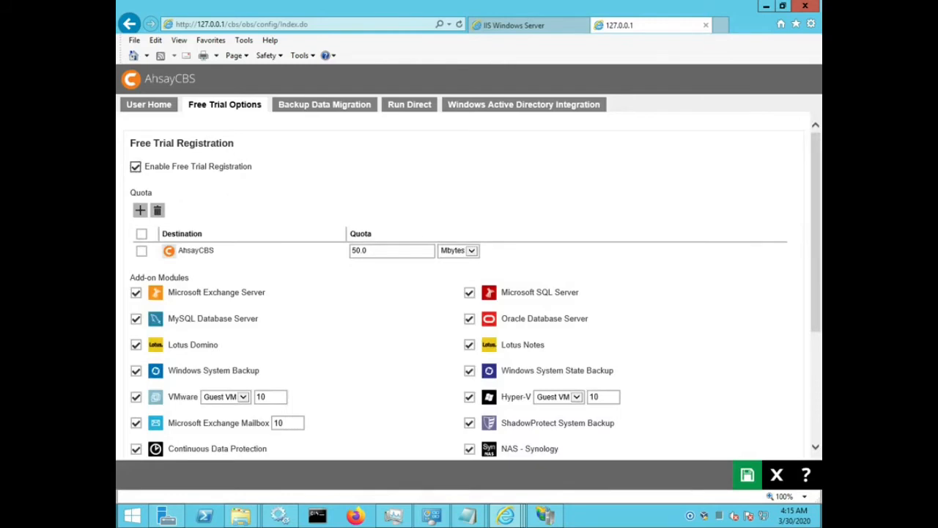
left_click(135, 166)
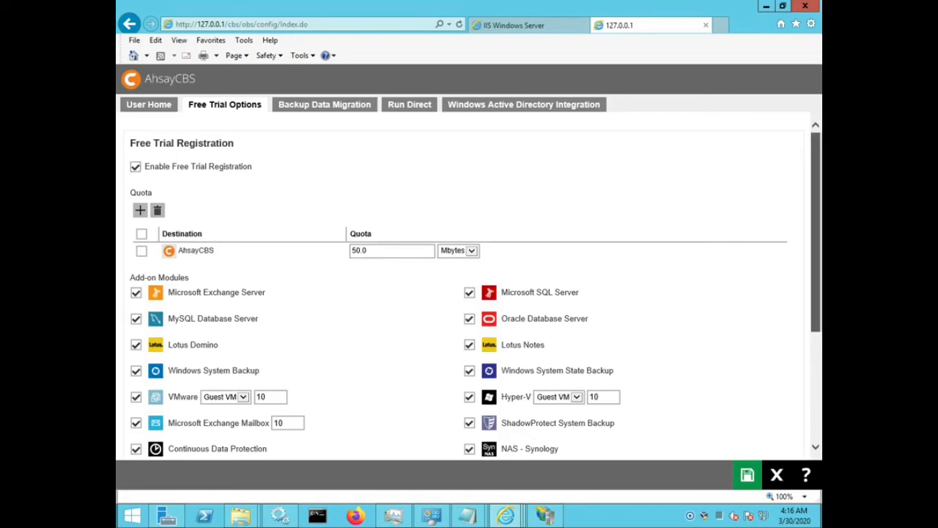
- Change the AhsayCBS trial quota from 50.0 Mbytes to 250.0 Gbytes
scroll(469, 293, "down", 2)
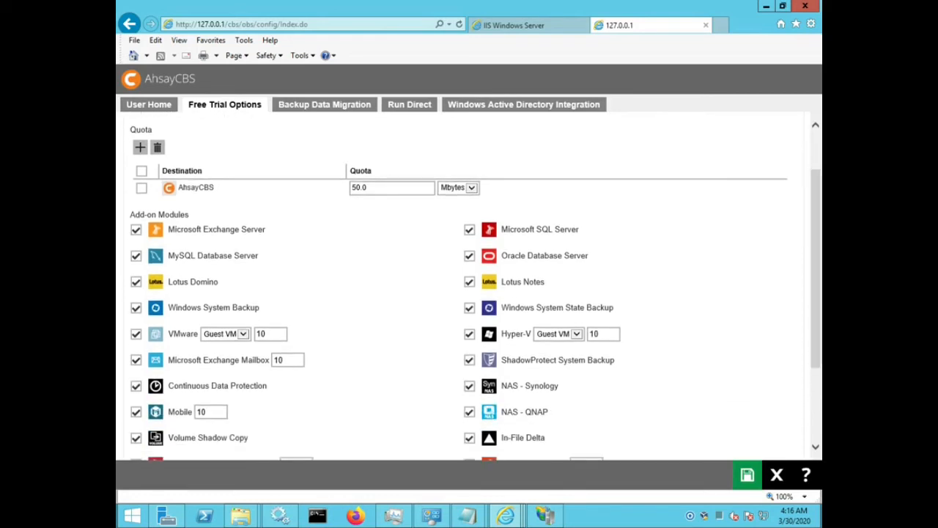
left_click(458, 187)
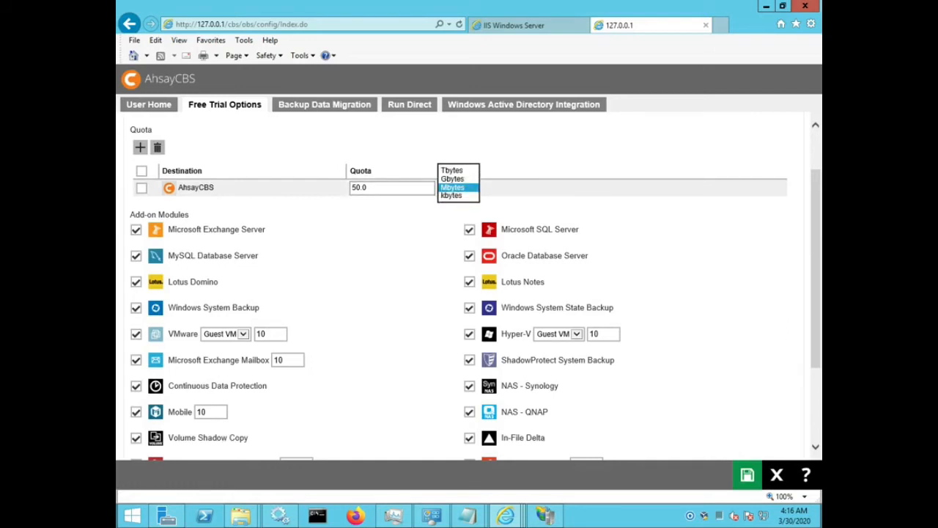
left_click(382, 187)
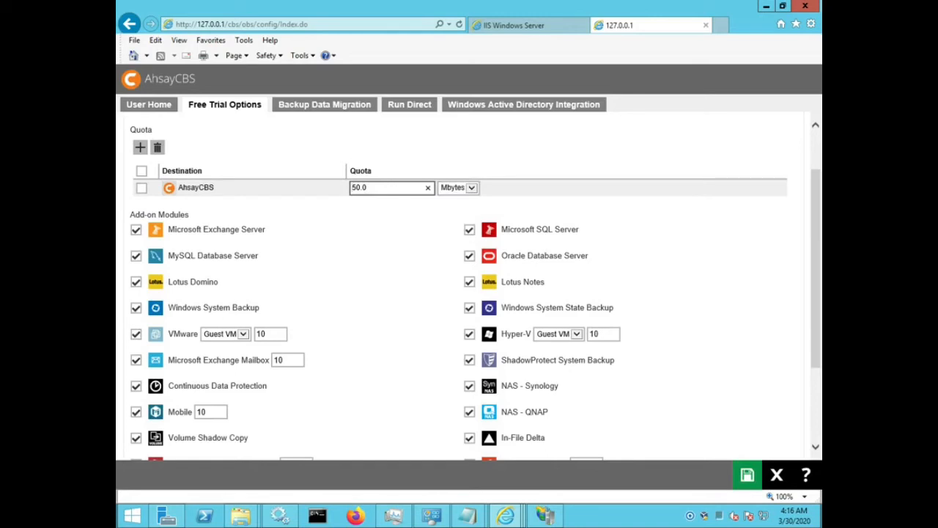
type("2")
left_click(458, 187)
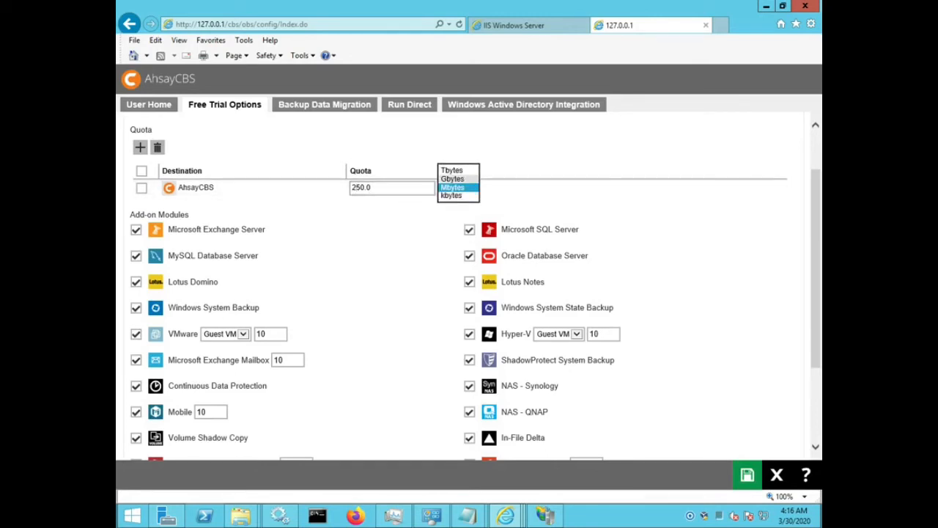
left_click(452, 179)
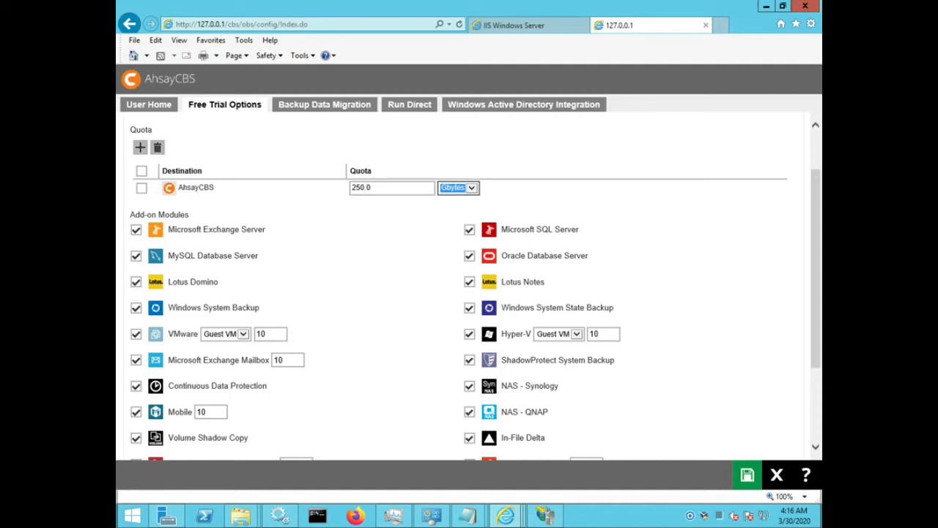
scroll(469, 293, "down", 1)
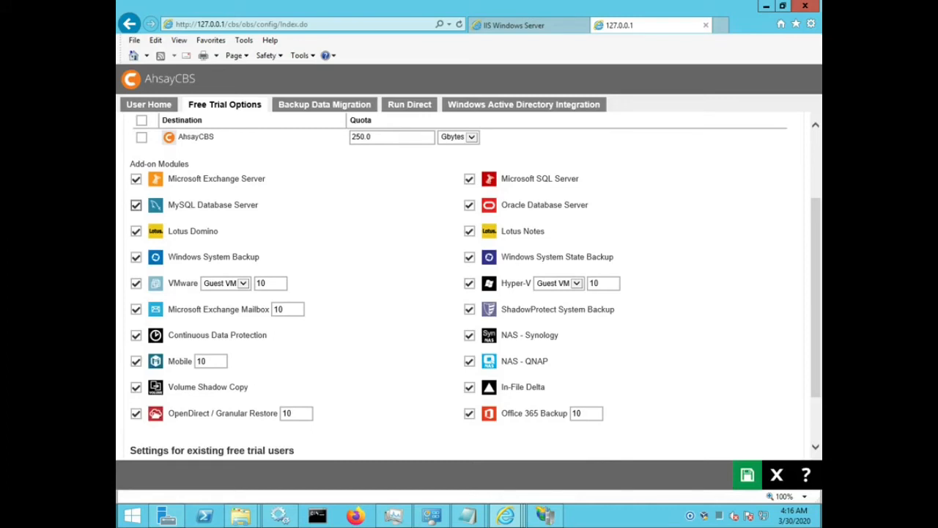
- Untick the MySQL, Lotus Domino, Lotus Notes, Oracle, MS SQL and Exchange Server trial modules
left_click(135, 204)
left_click(136, 231)
left_click(469, 231)
left_click(469, 205)
left_click(470, 179)
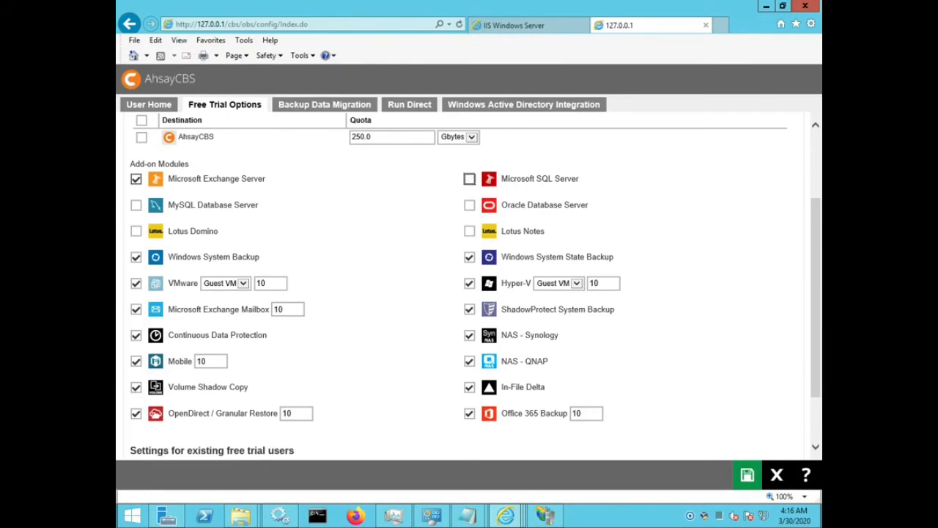
left_click(136, 178)
- Untick Office 365, OpenDirect, Mobile, Exchange Mailbox, VMware, NAS, ShadowProtect, Hyper-V and system backup modules
left_click(469, 414)
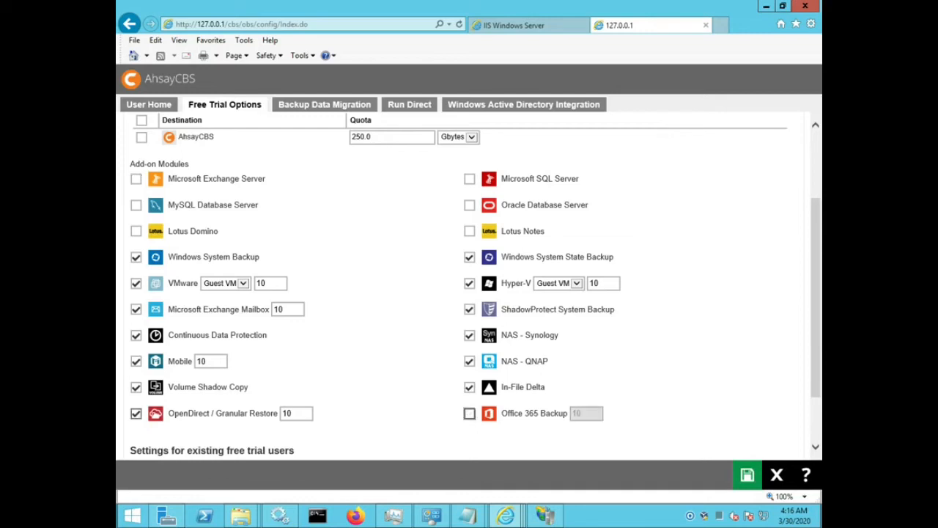
left_click(136, 414)
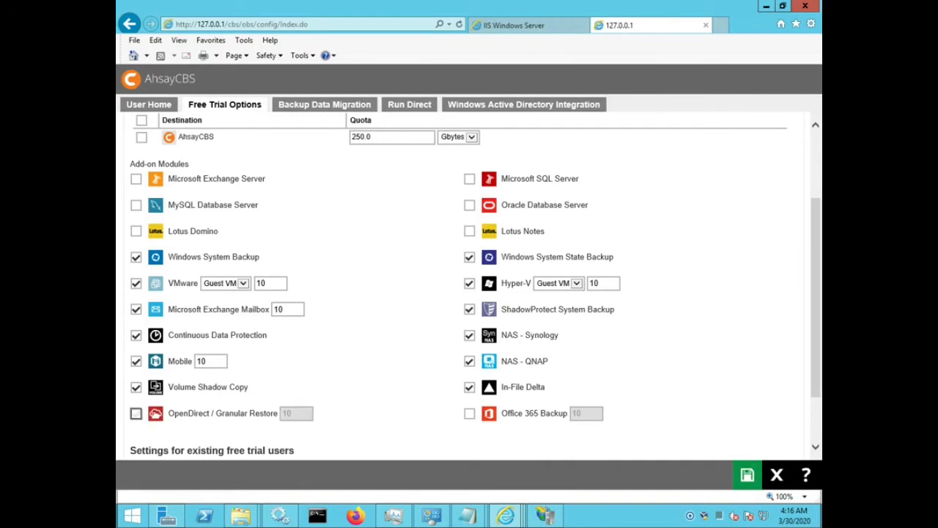
left_click(136, 361)
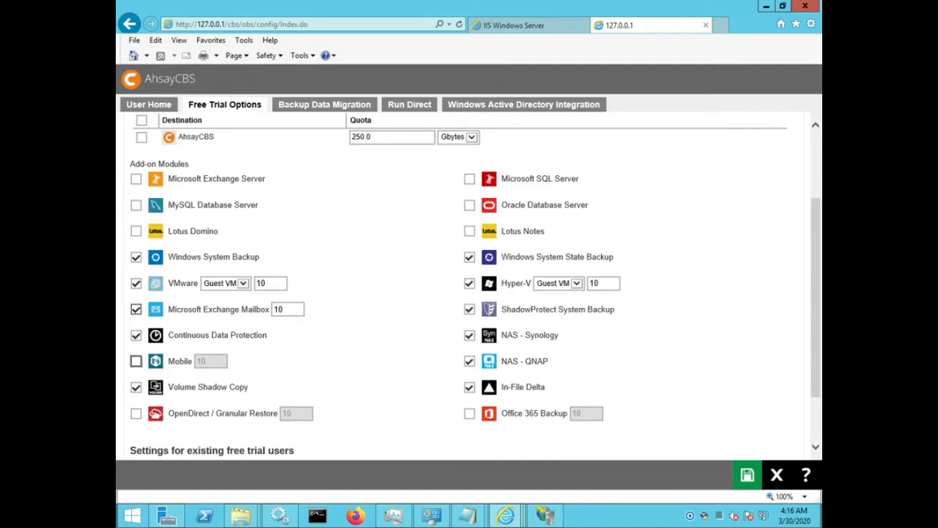
left_click(136, 308)
left_click(135, 283)
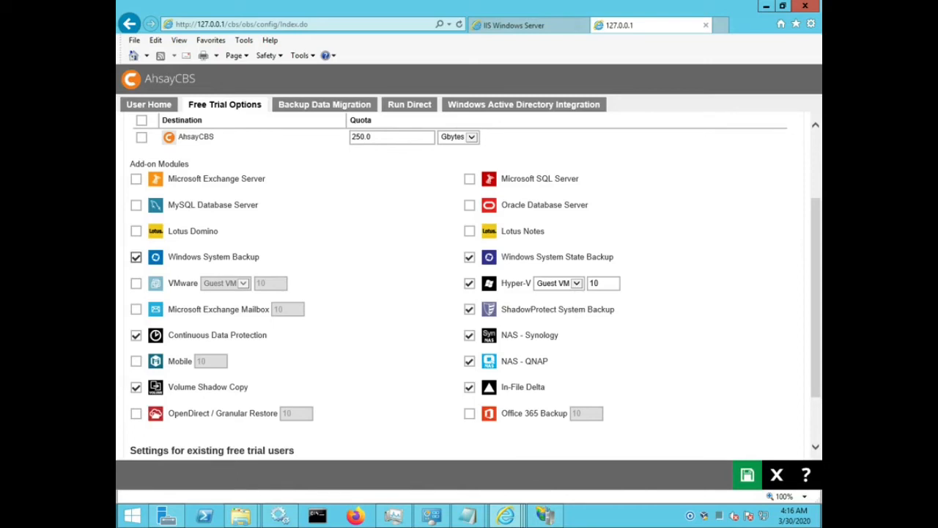
left_click(136, 256)
left_click(469, 360)
left_click(470, 335)
left_click(469, 310)
left_click(469, 283)
left_click(469, 257)
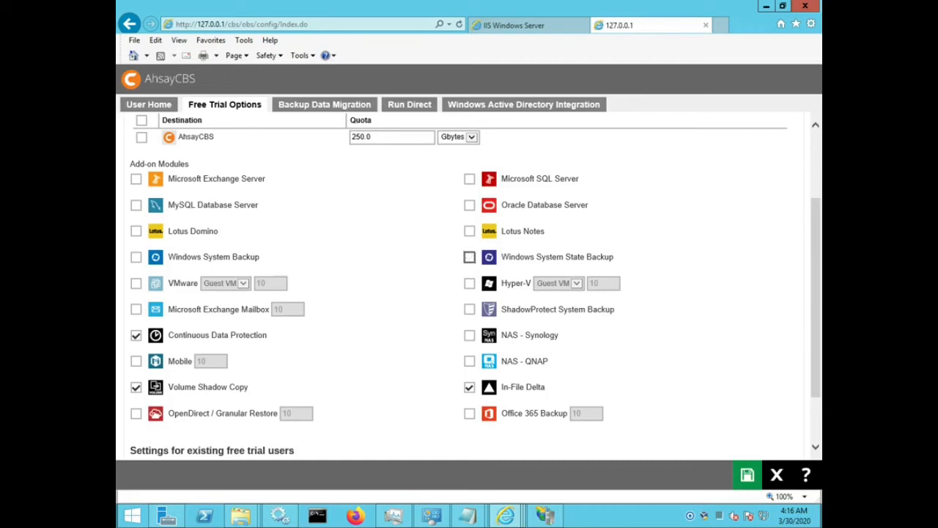
scroll(815, 294, "down", 2)
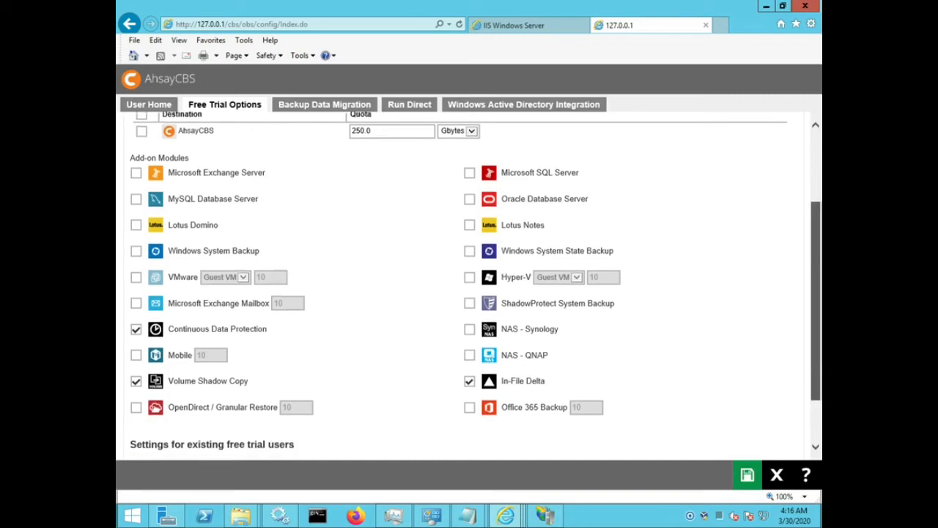
left_click_drag(815, 337, 816, 339)
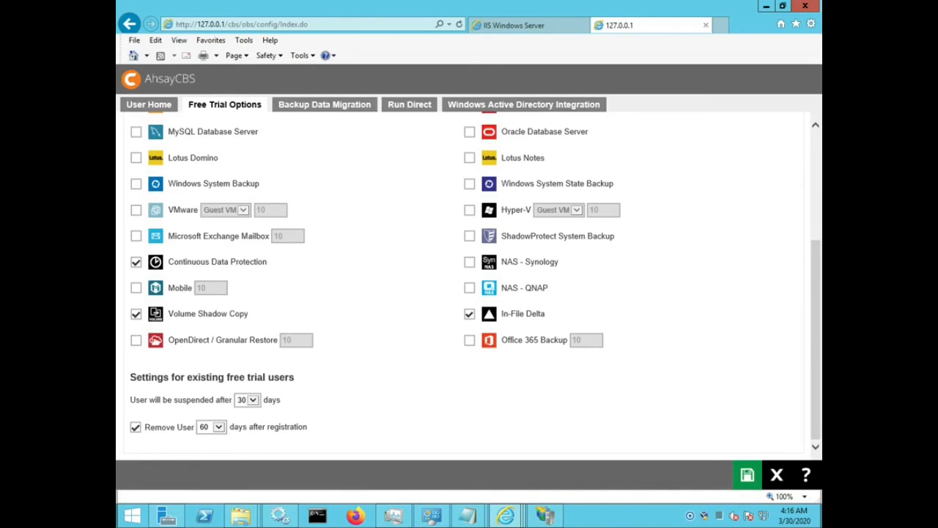
- Keep suspension at 30 days and user removal at 60 days, then save the free trial options
left_click(247, 400)
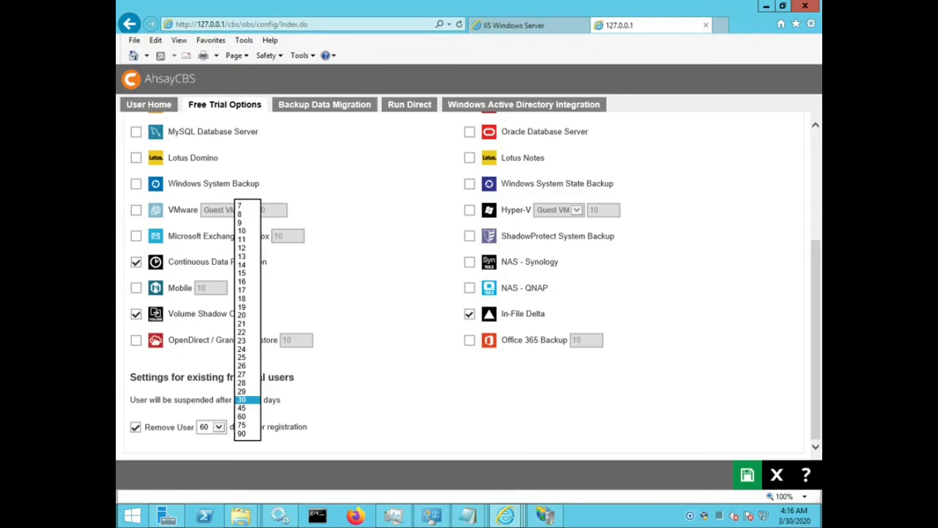
left_click(247, 400)
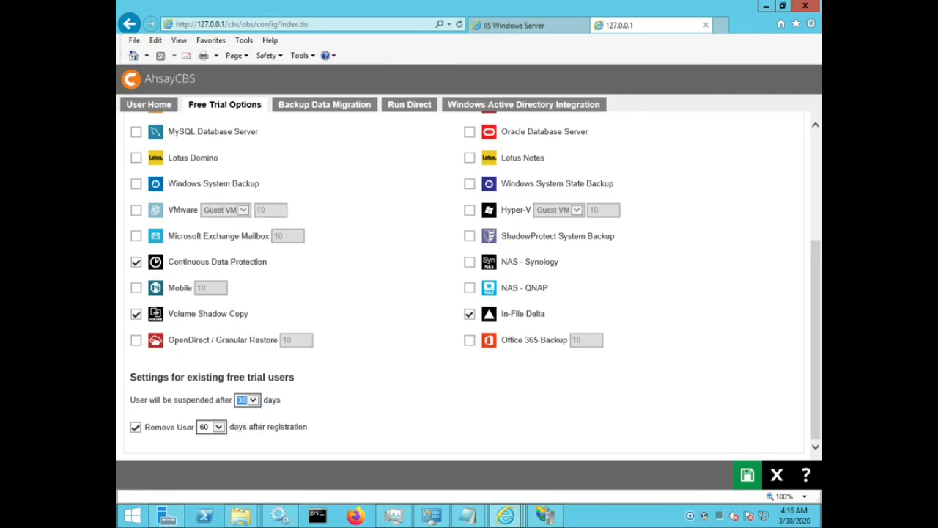
left_click(211, 427)
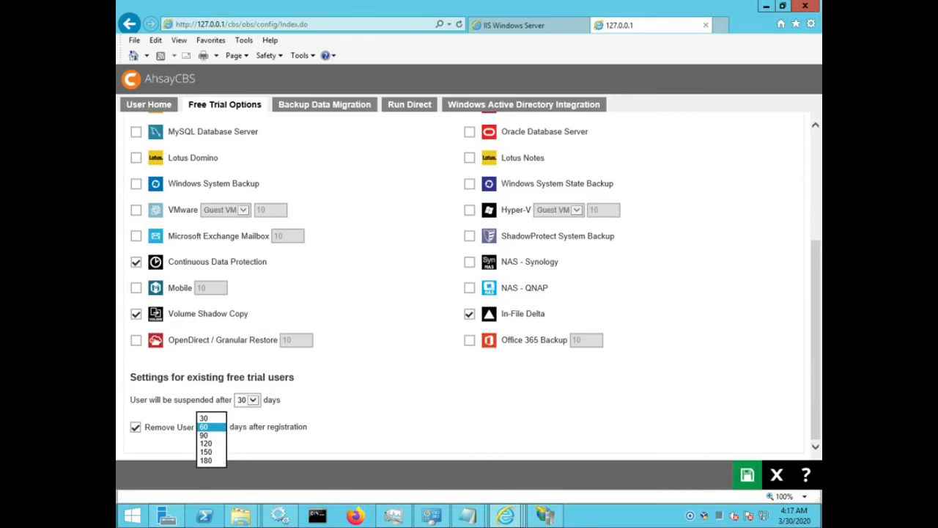
left_click(253, 399)
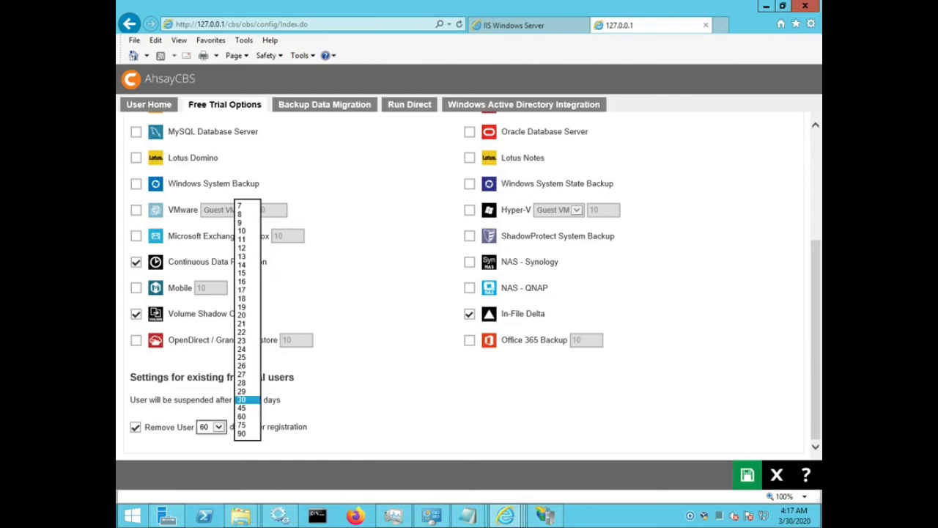
left_click(219, 427)
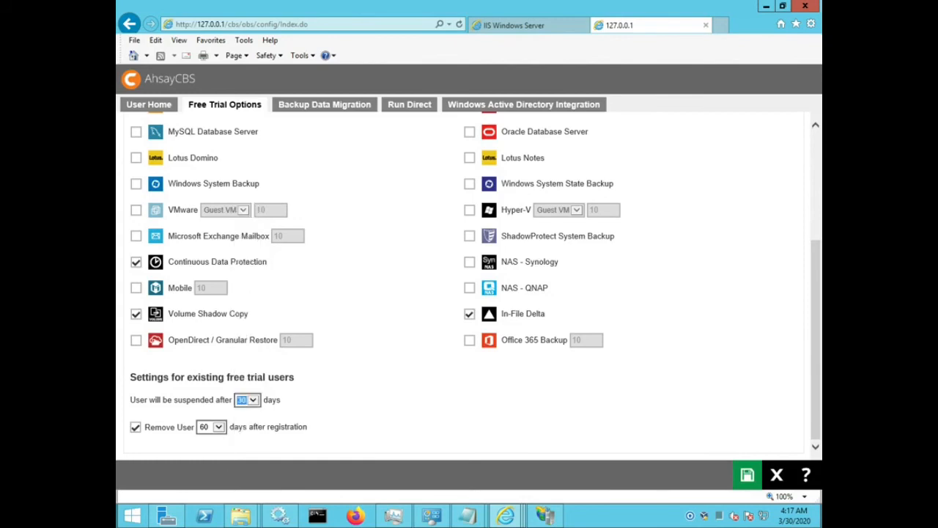
left_click(211, 426)
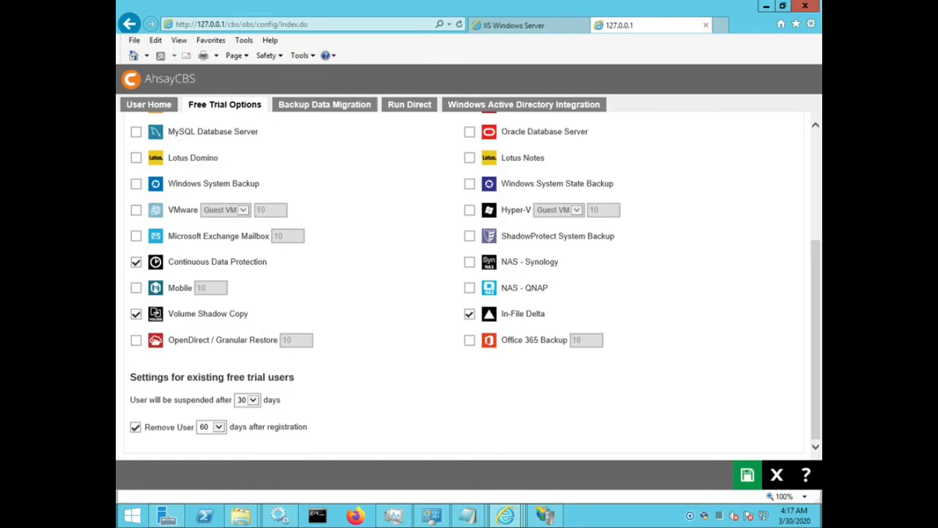
scroll(469, 286, "up", 4)
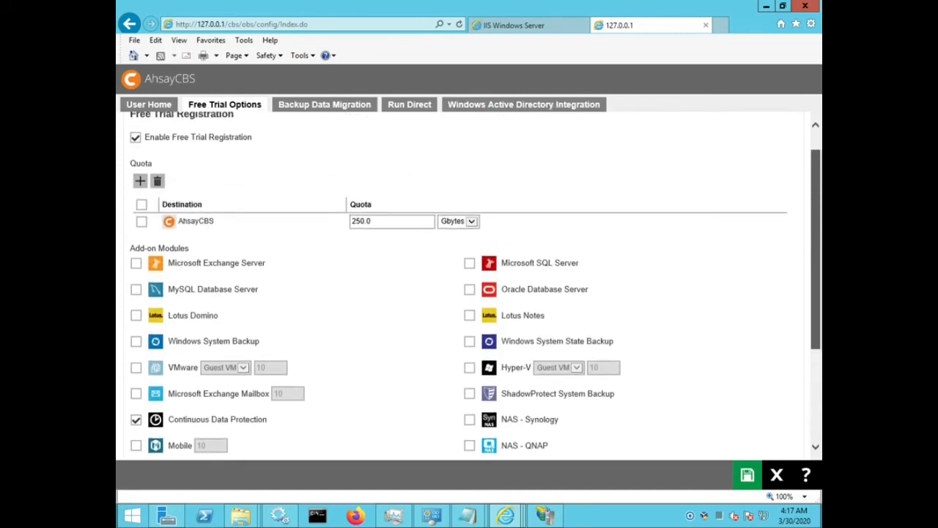
scroll(469, 286, "up", 1)
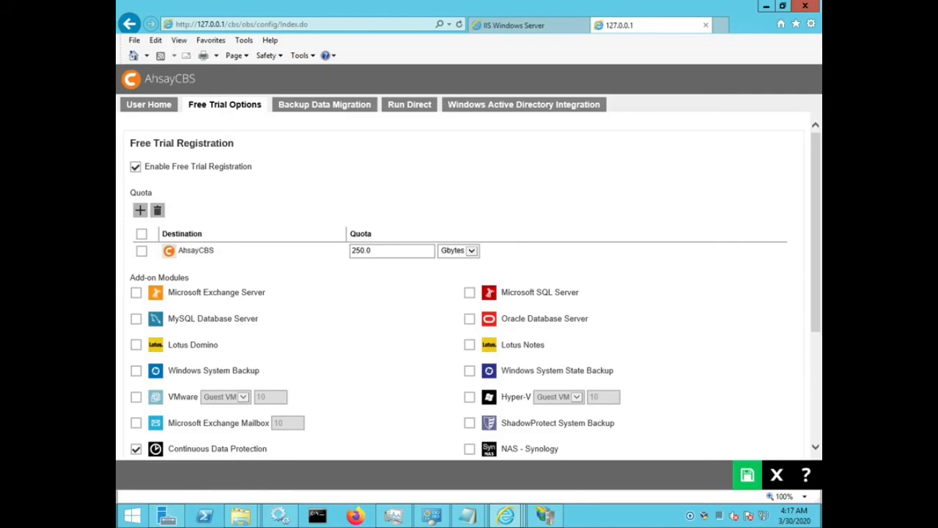
left_click(747, 475)
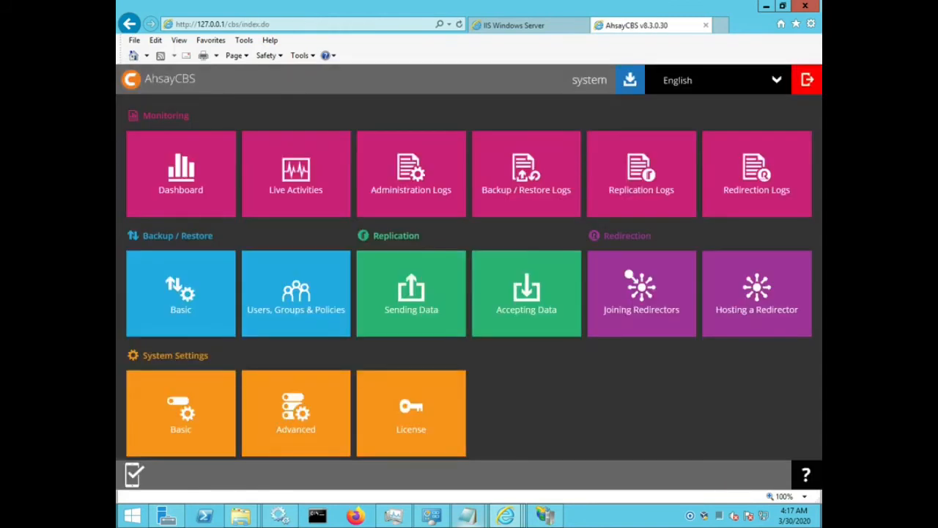
- Select checklist step 8 (check the Java heap max) in Notepad, then return to the AhsayCBS console
mouse_move(467, 516)
left_click(536, 440)
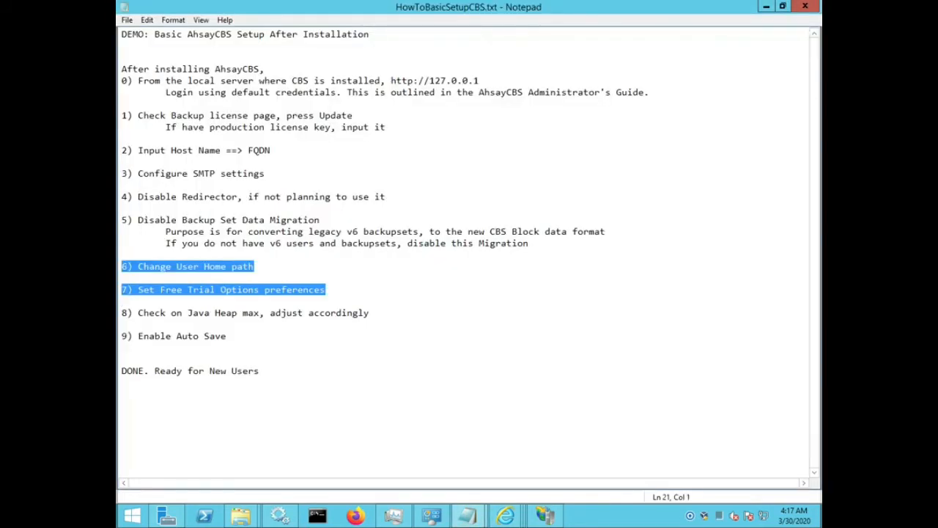
left_click(121, 313)
key("shift+Down")
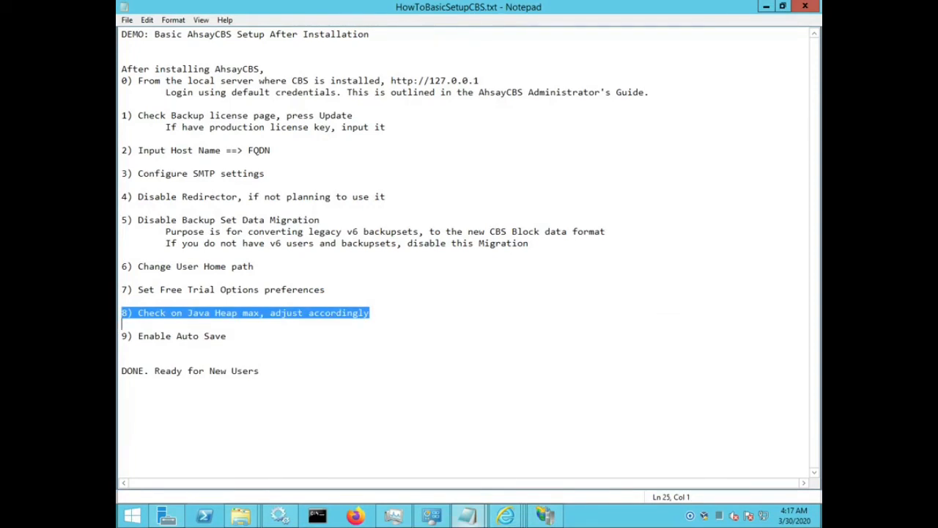
mouse_move(506, 515)
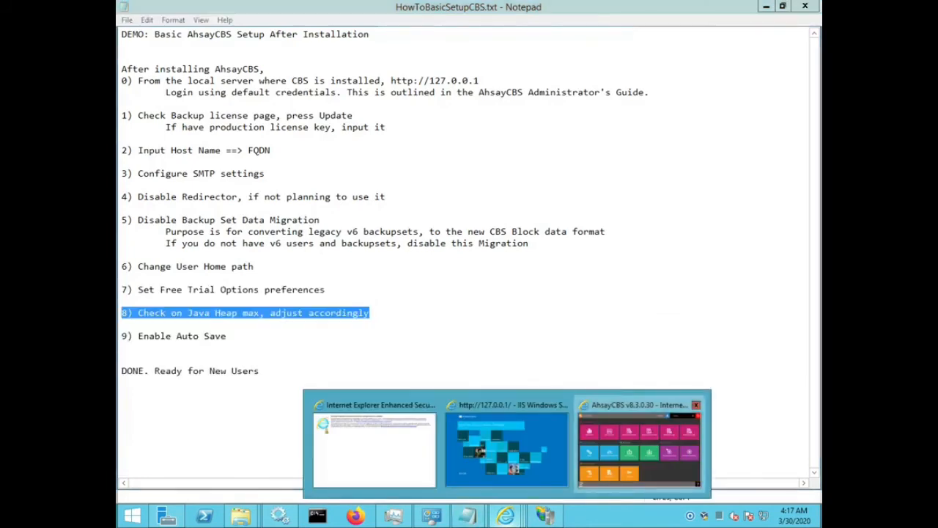
left_click(640, 447)
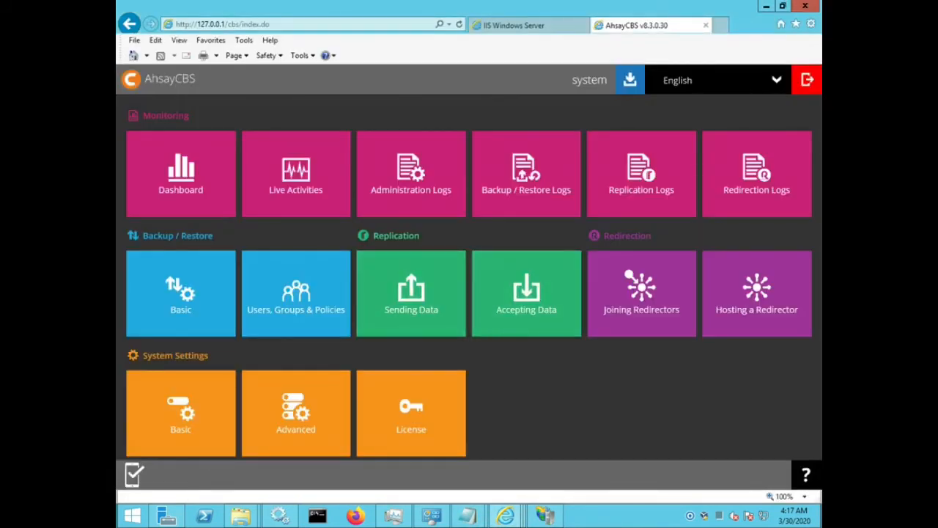
- Open the Monitoring dashboard's Memory tab
double_click(154, 115)
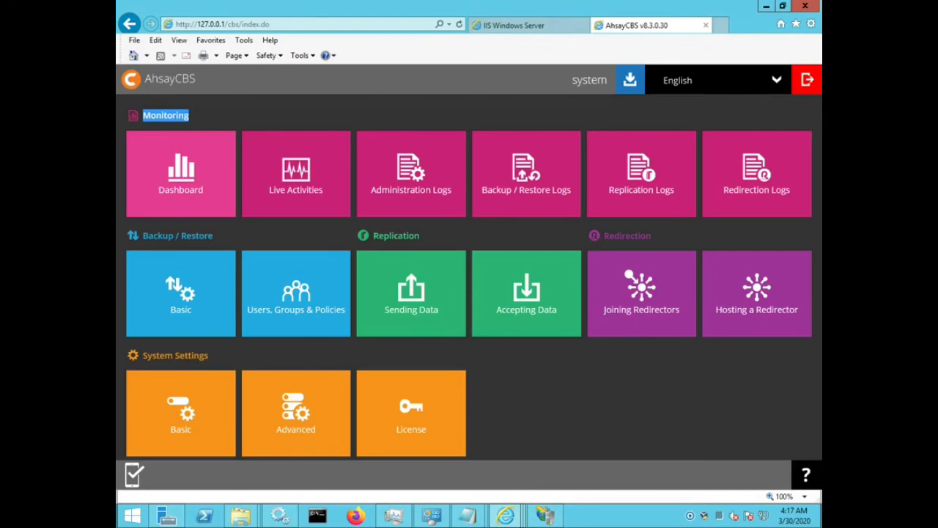
left_click(180, 174)
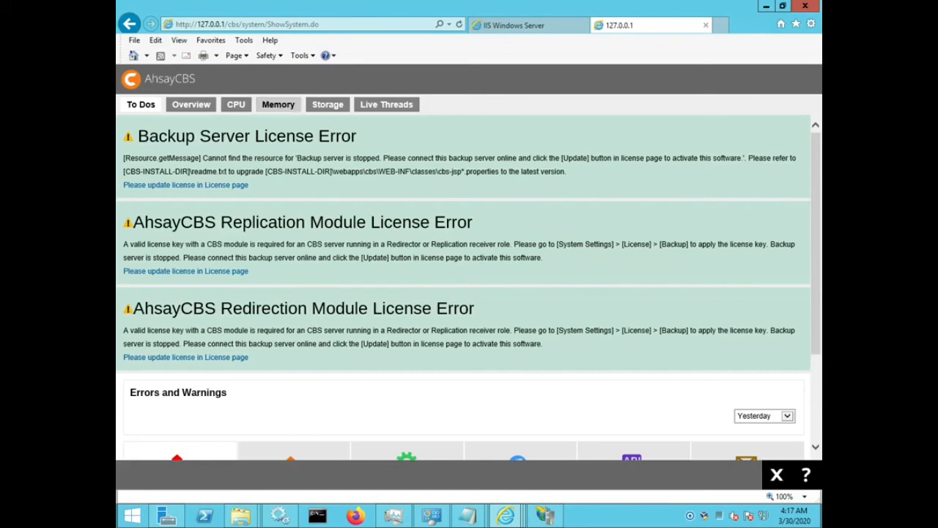
left_click(278, 104)
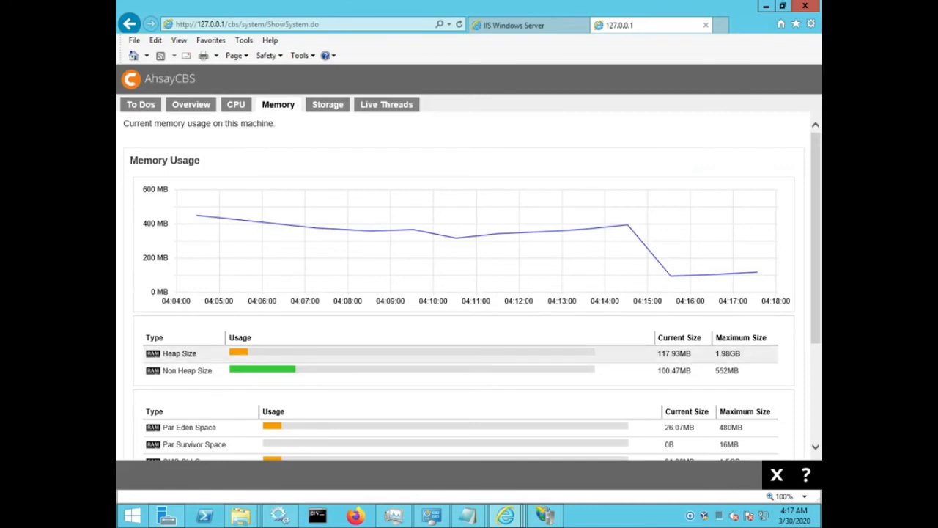
- Highlight the heap size's 117.93MB current and 1.98GB maximum, and bring up Task Manager
left_click_drag(198, 354, 162, 354)
left_click_drag(658, 337, 701, 337)
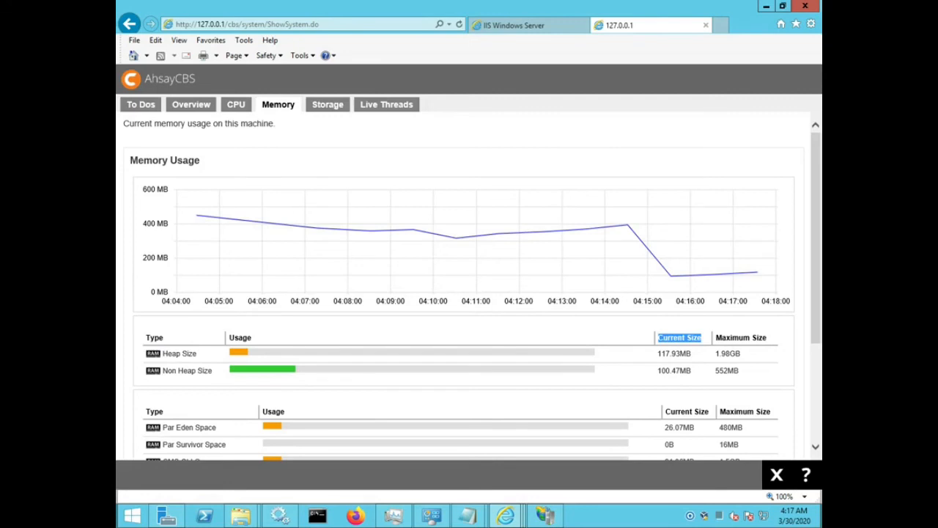
left_click_drag(716, 338, 767, 338)
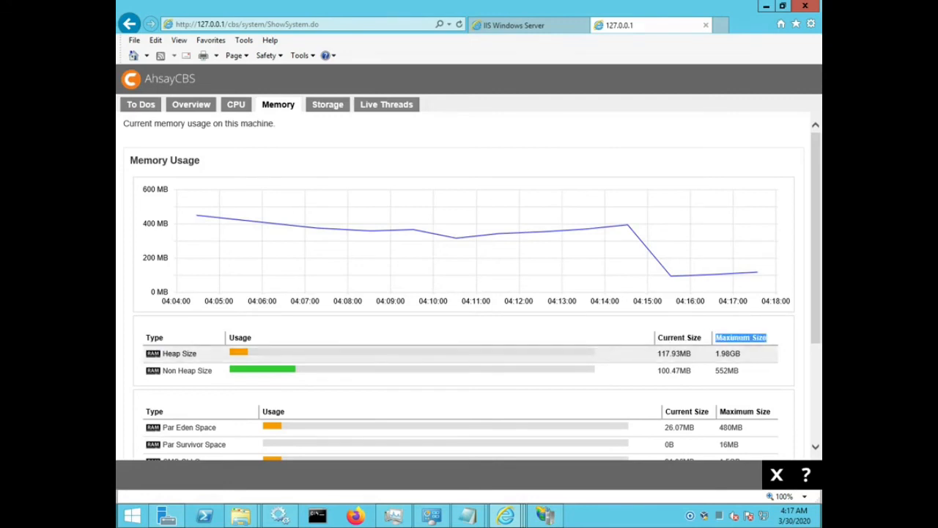
left_click_drag(658, 354, 691, 353)
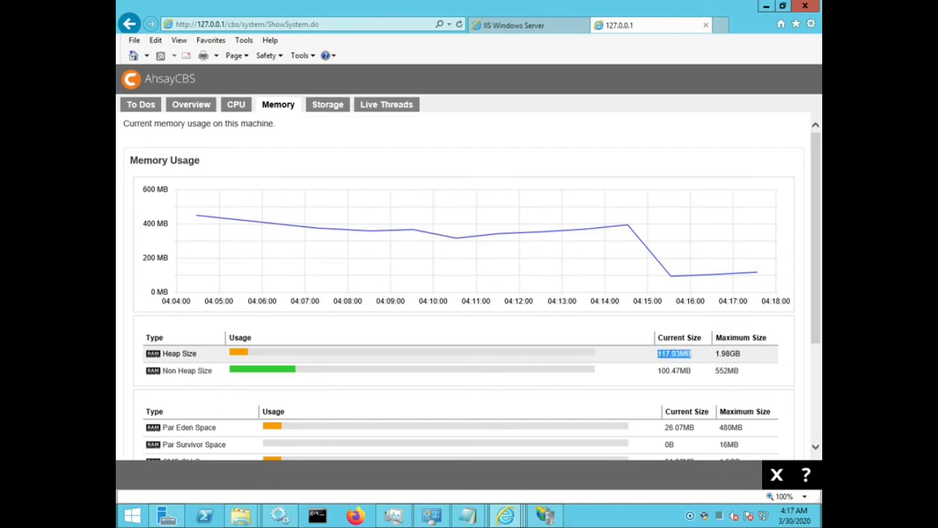
left_click_drag(715, 353, 740, 353)
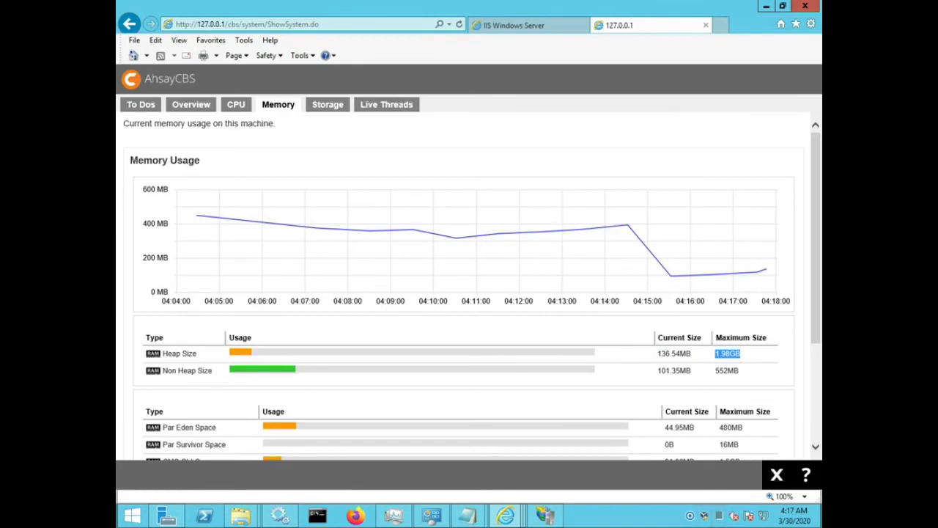
left_click(718, 515)
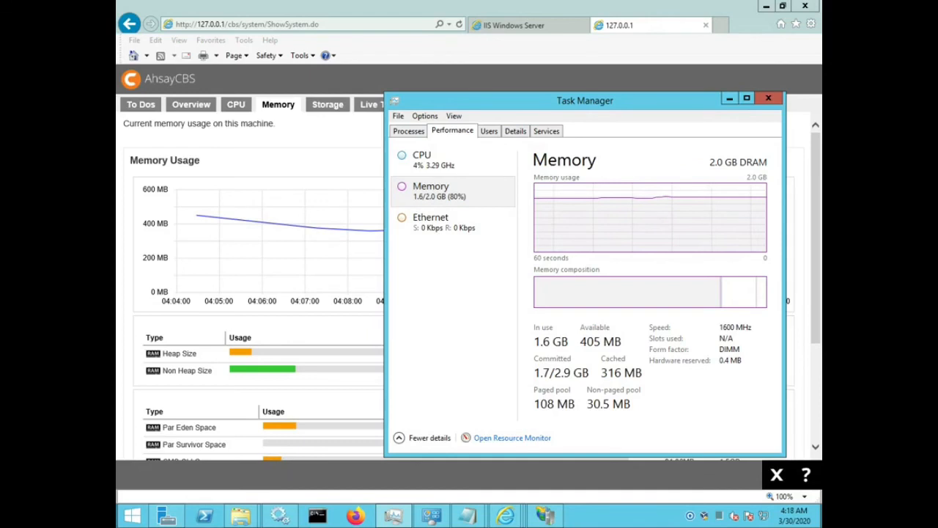
- Check cbssvcX64.exe's memory and total RAM use (1.6 GB) in Task Manager, then minimize it
left_click(408, 131)
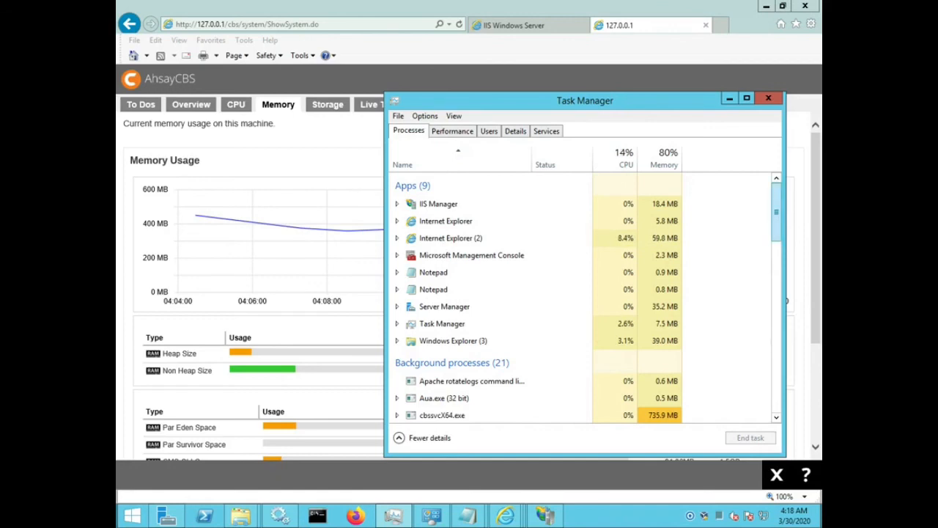
scroll(587, 298, "down", 3)
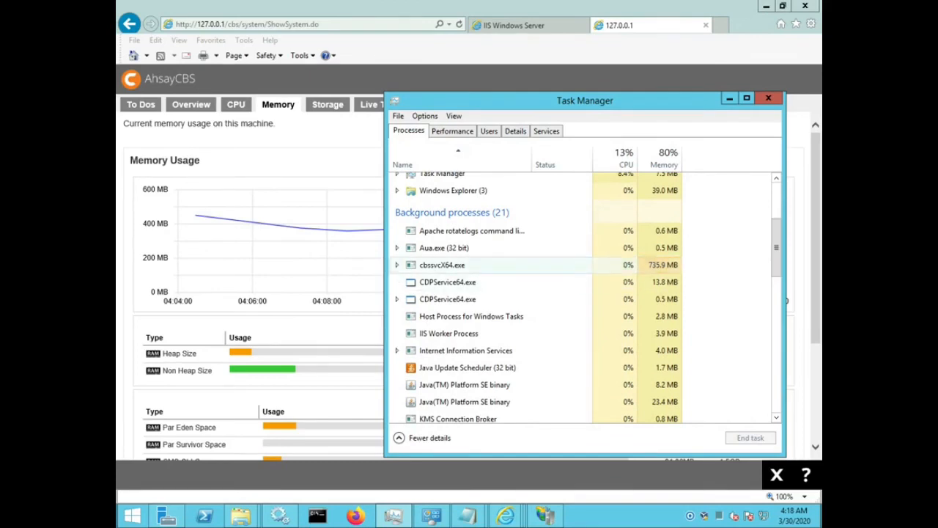
left_click(397, 265)
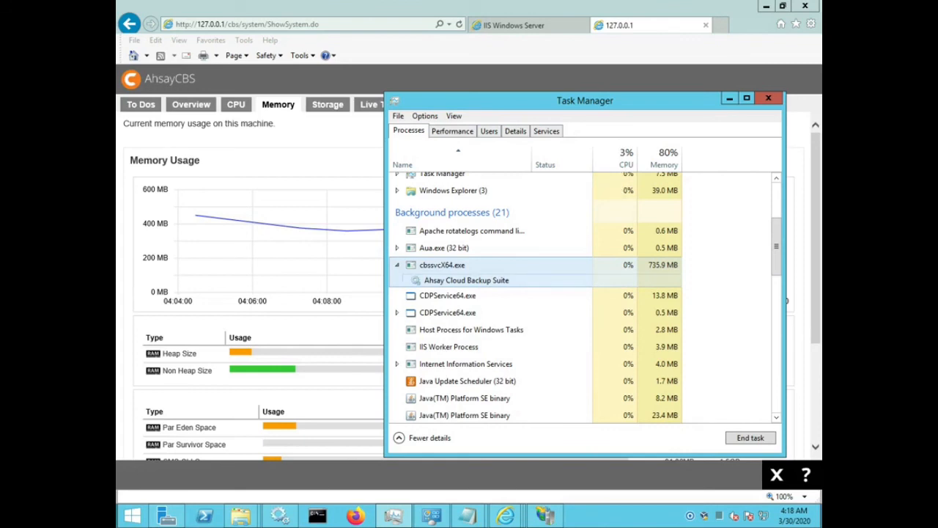
left_click(453, 130)
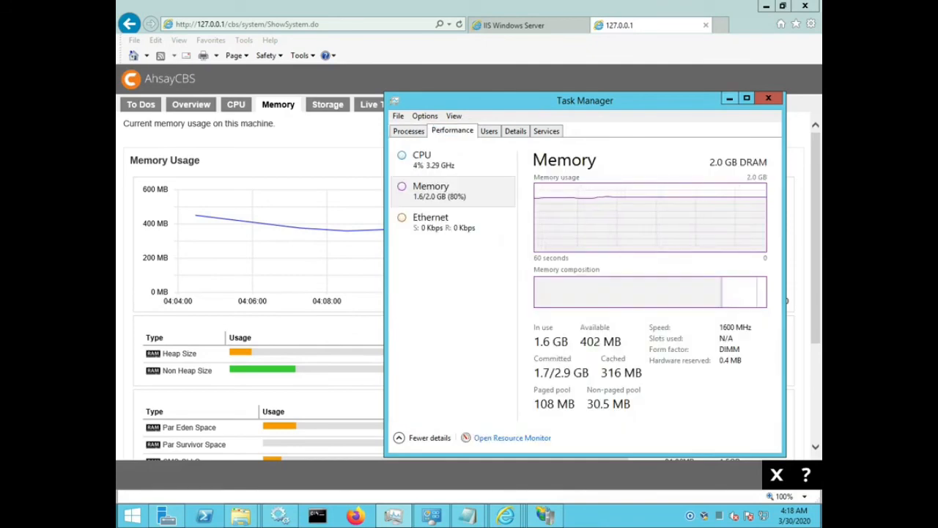
left_click(730, 98)
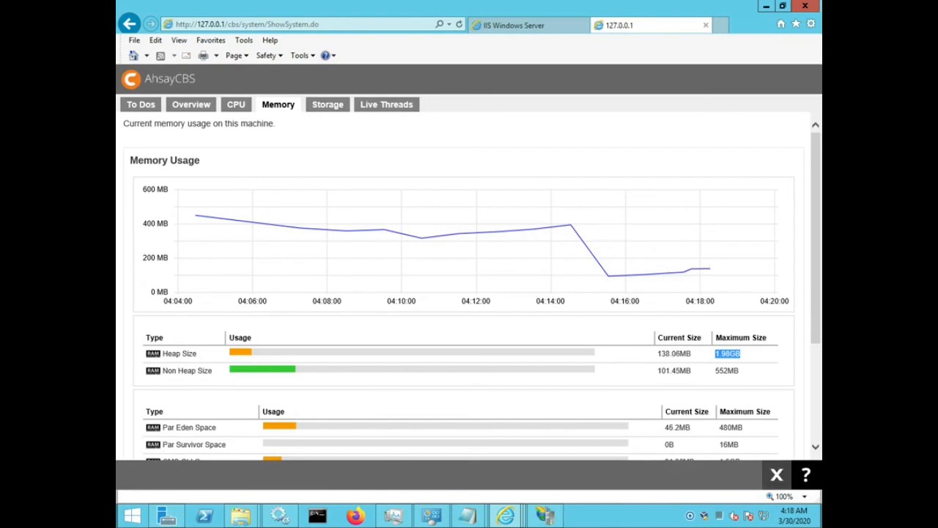
- Go from the Memory page to System Settings > Advanced > Runtime Options to view the Java heap options
left_click(777, 475)
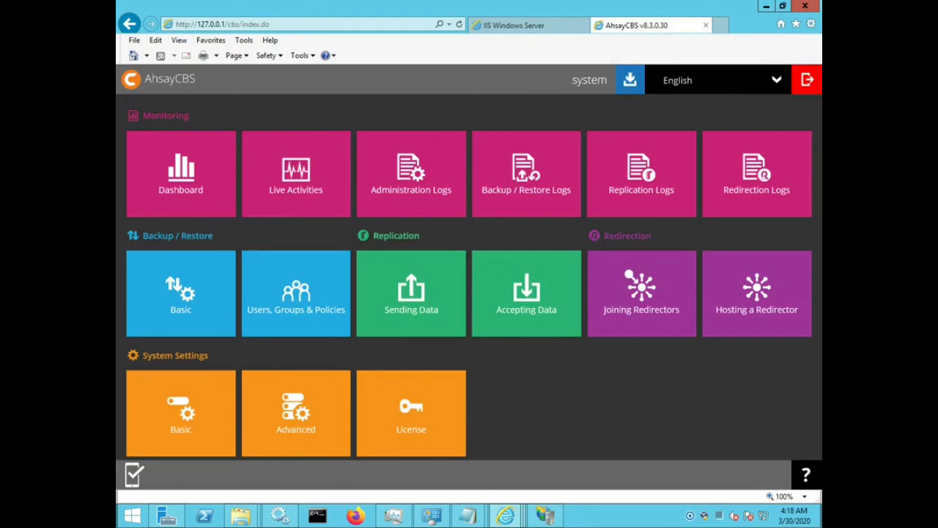
left_click_drag(142, 356, 210, 356)
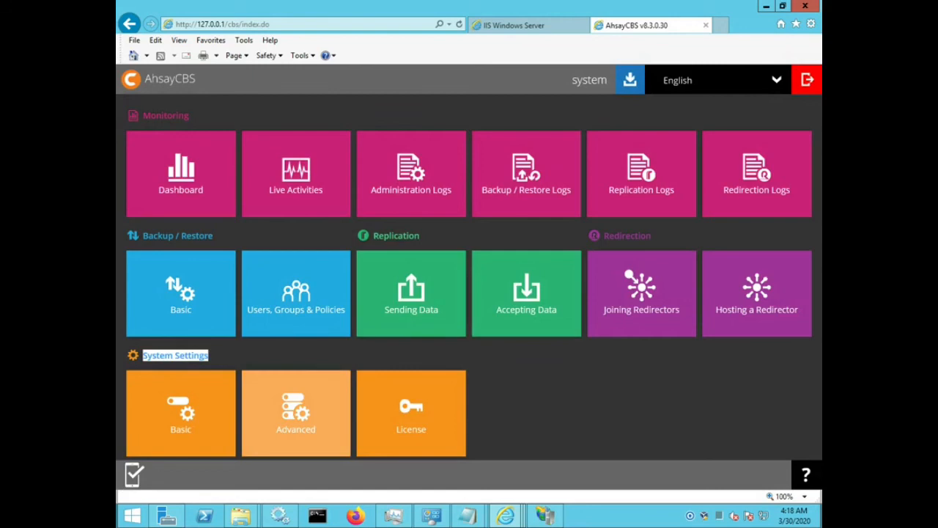
left_click(295, 412)
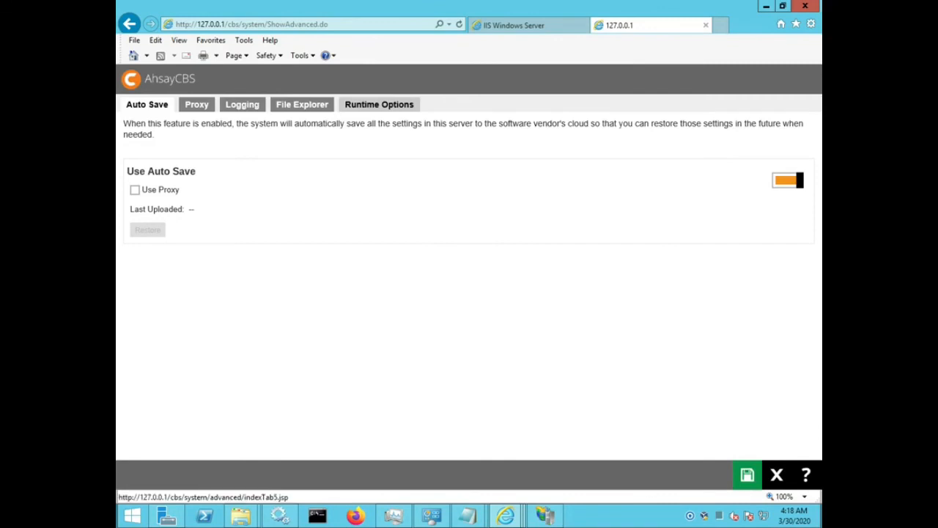
left_click(379, 104)
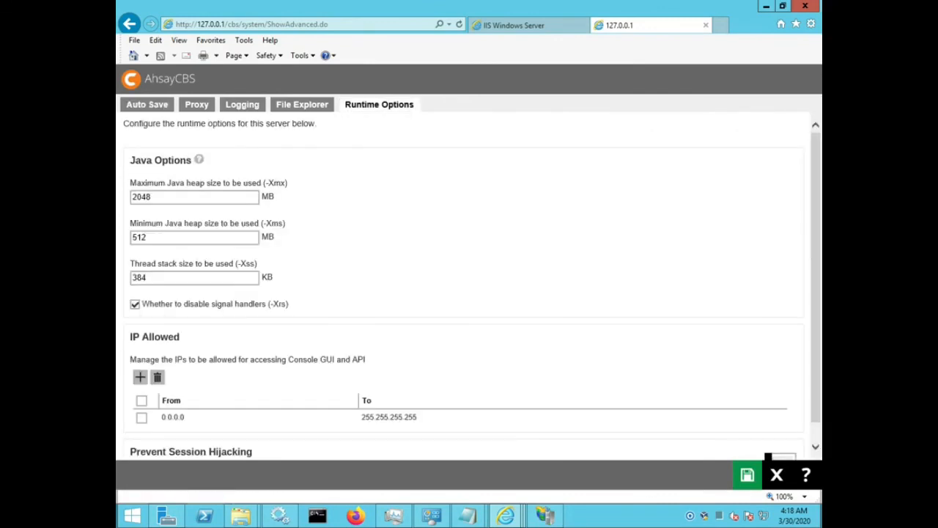
left_click_drag(130, 160, 192, 160)
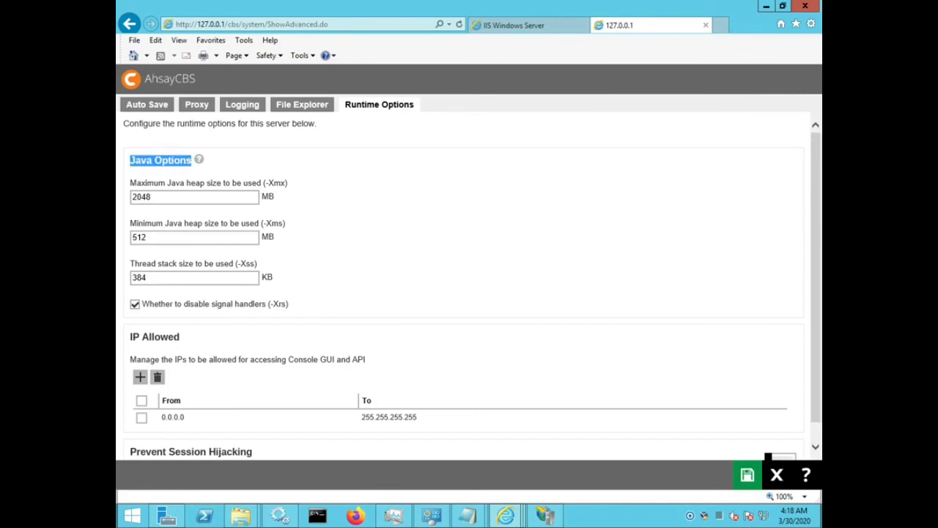
left_click_drag(130, 182, 288, 182)
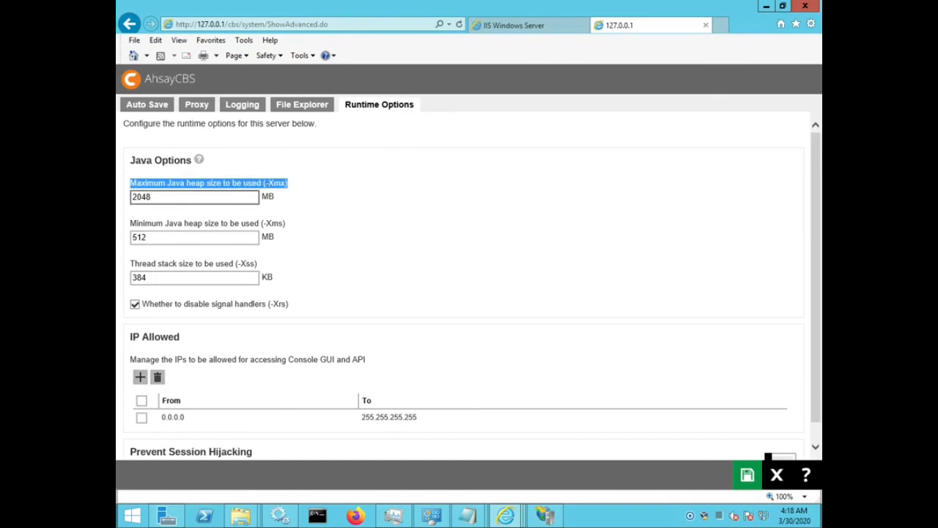
- Try 1536 and 4096 as maximum Java heap, restore 2048, and leave without saving
left_click(151, 196)
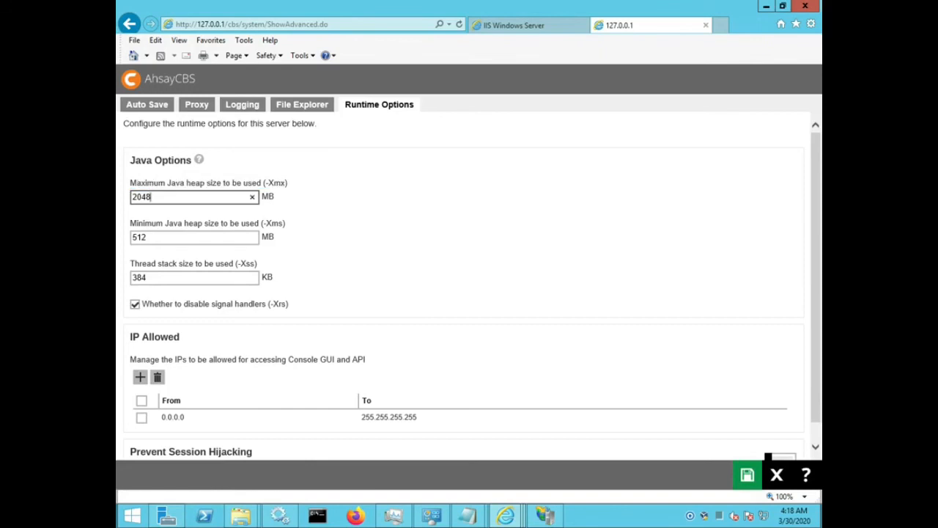
key("ctrl+a")
type("1536")
key("ctrl+a")
type("4096")
key("ctrl+a")
type("2048")
left_click(777, 475)
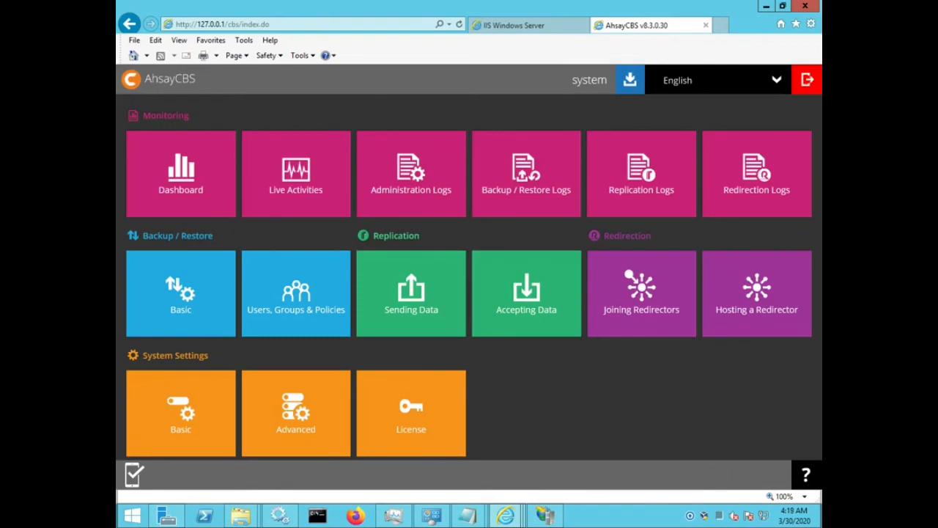
mouse_move(467, 516)
left_click(536, 439)
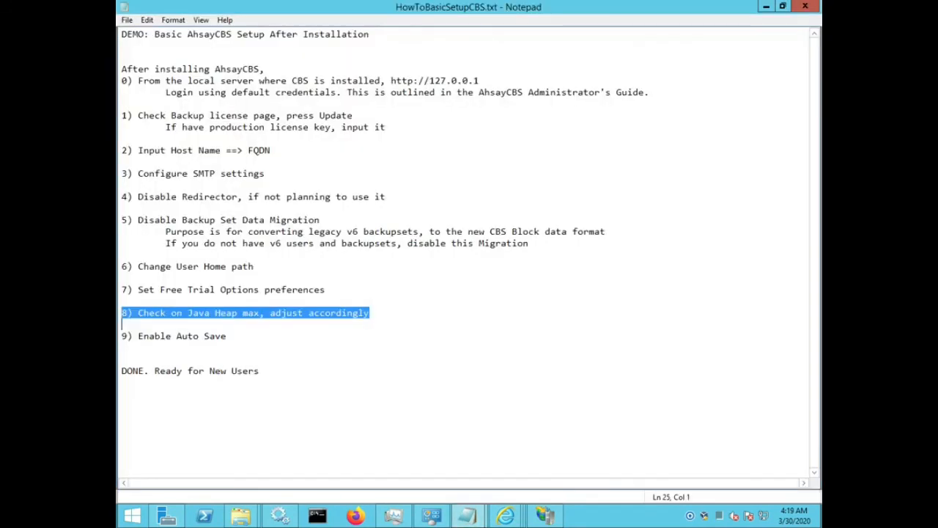
left_click(122, 324)
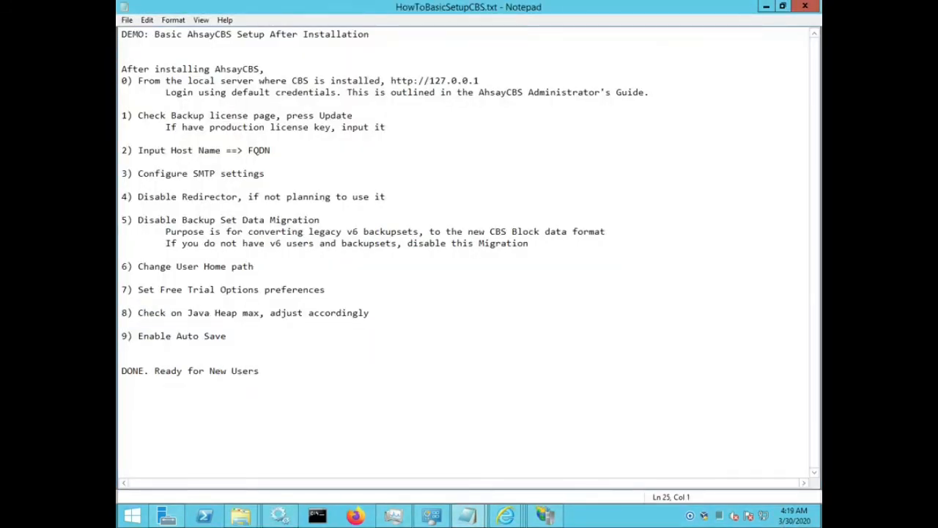
left_click(122, 336)
key("shift+Down")
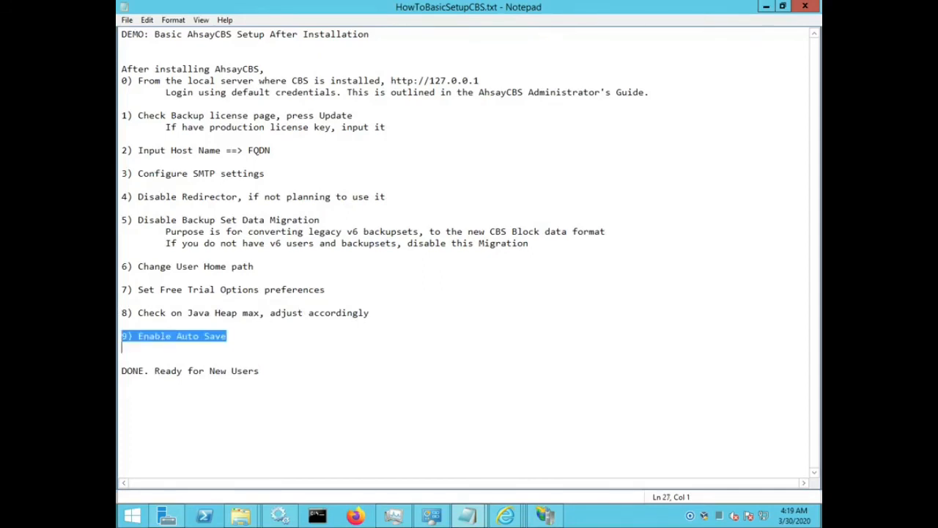
left_click(506, 515)
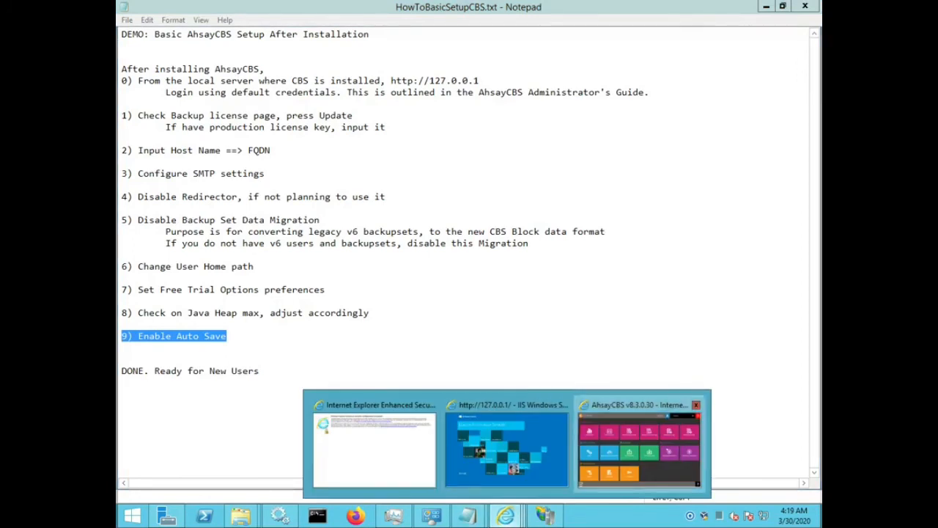
left_click(638, 447)
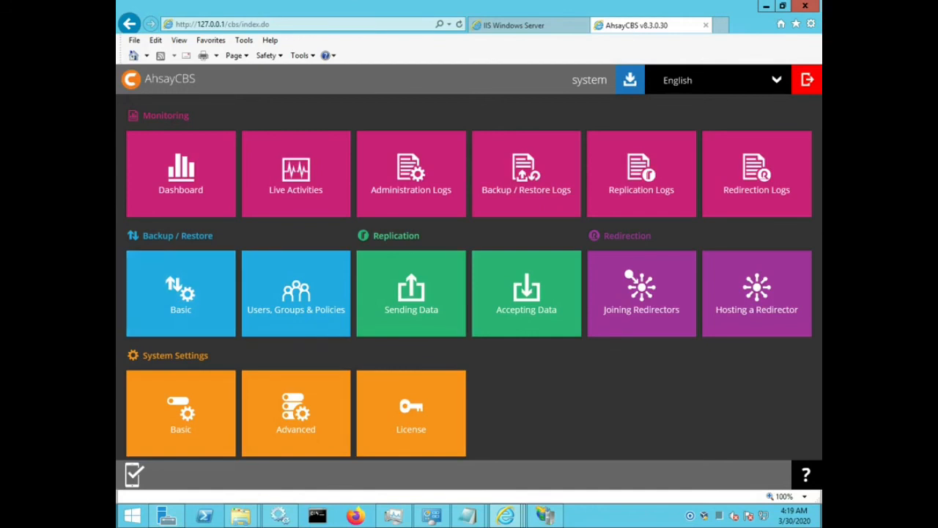
left_click_drag(141, 355, 209, 356)
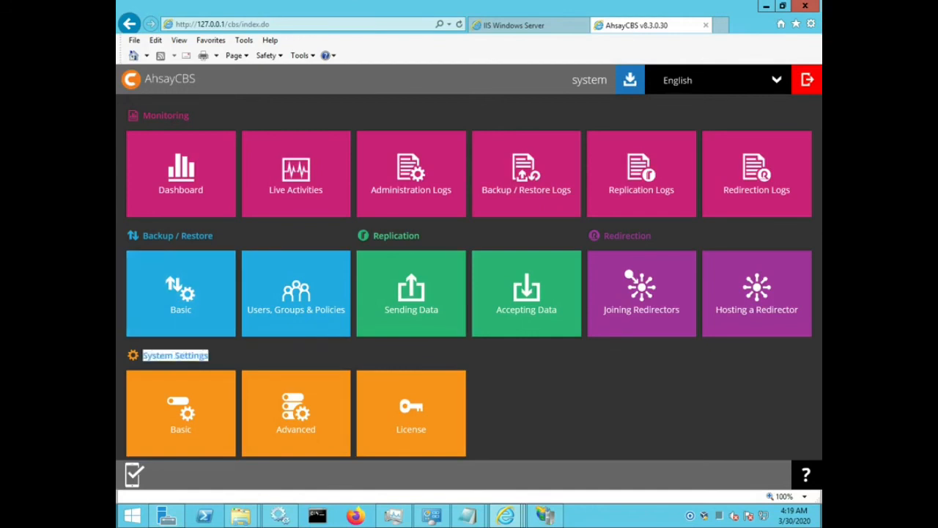
left_click(296, 413)
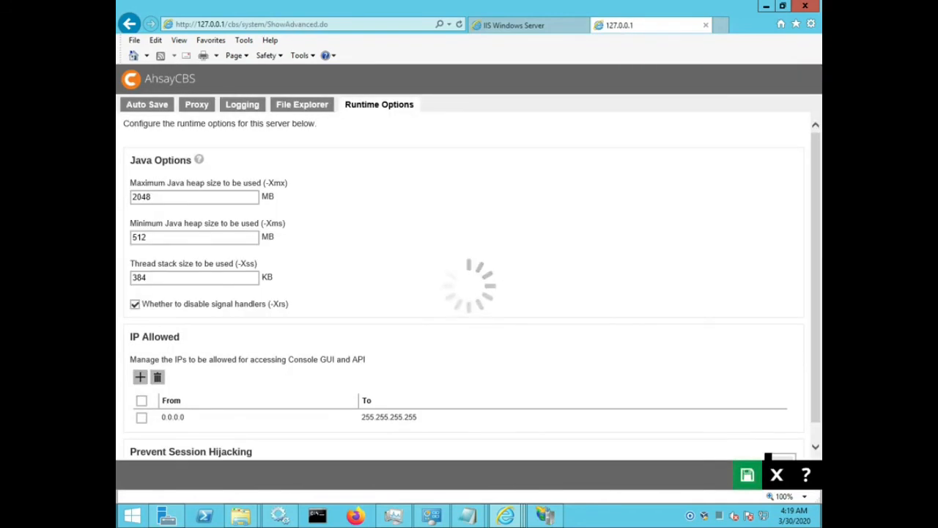
left_click(147, 104)
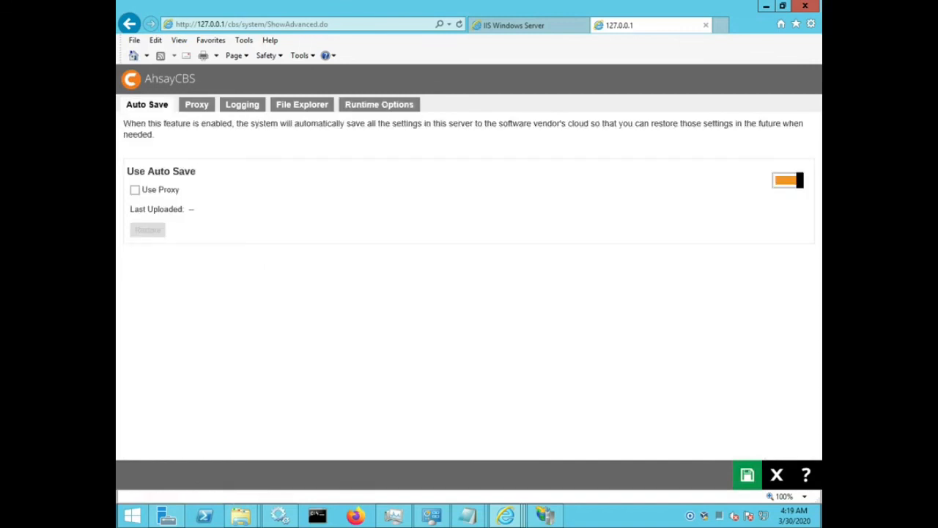
triple_click(464, 123)
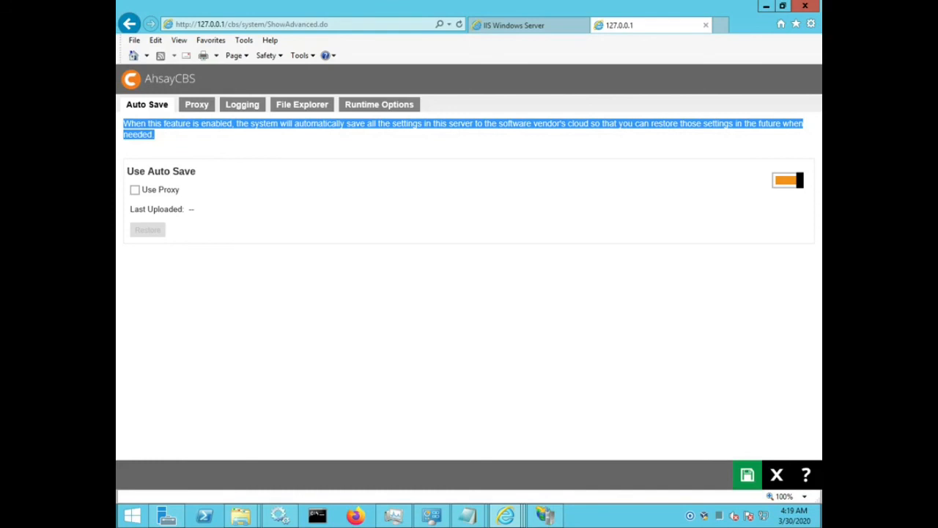
left_click_drag(127, 170, 195, 171)
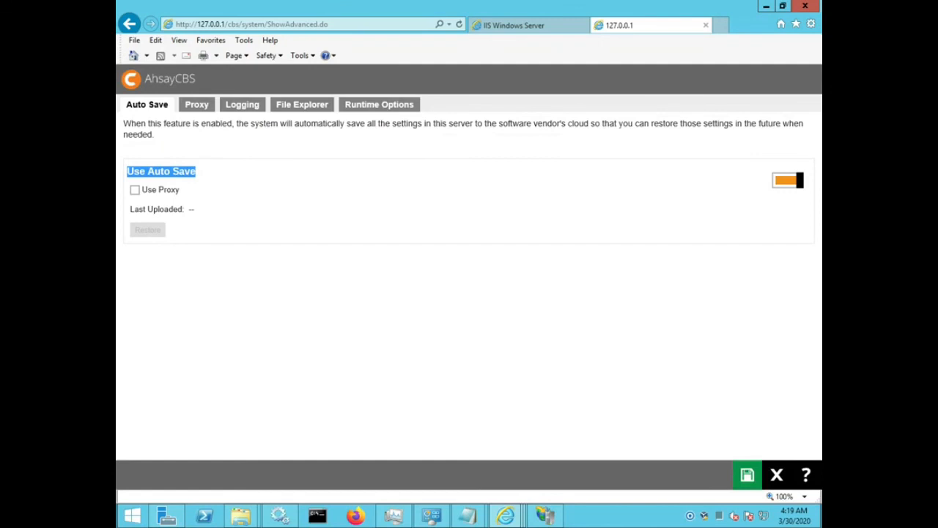
left_click(788, 180)
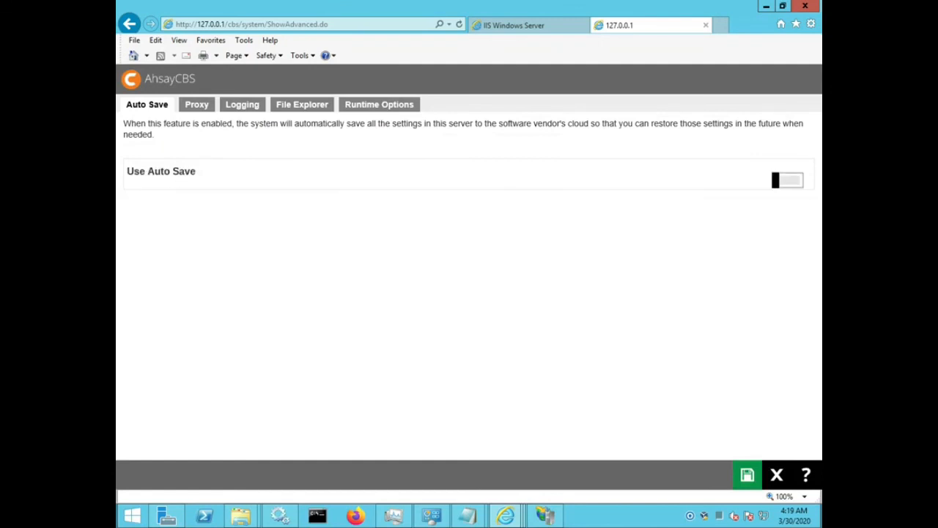
left_click(788, 180)
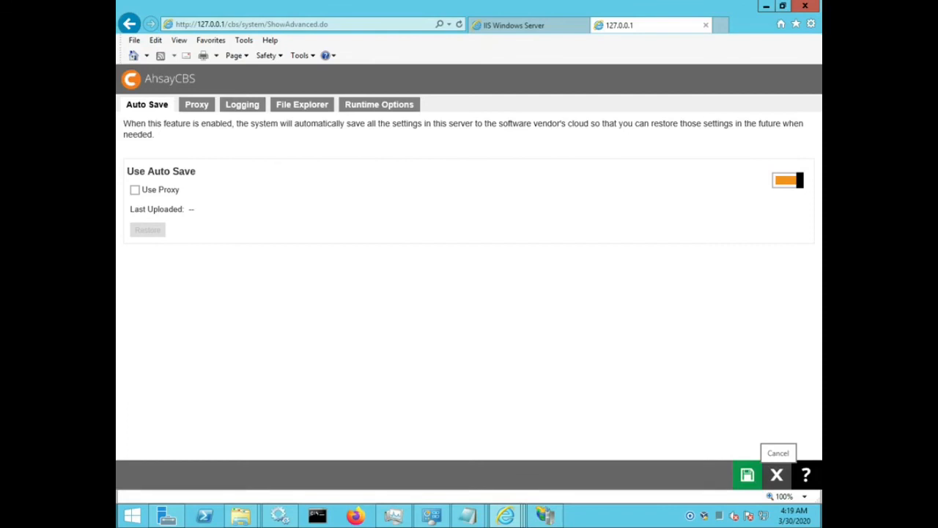
left_click(777, 475)
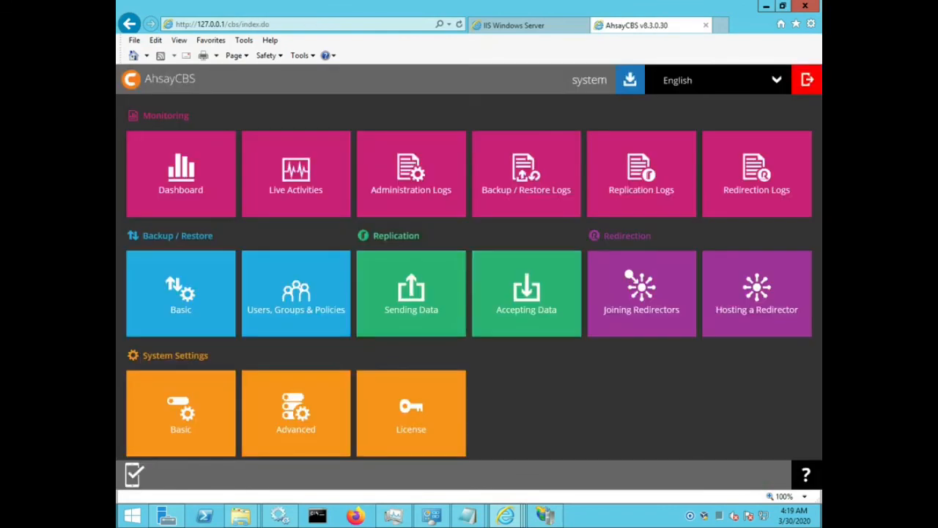
mouse_move(468, 517)
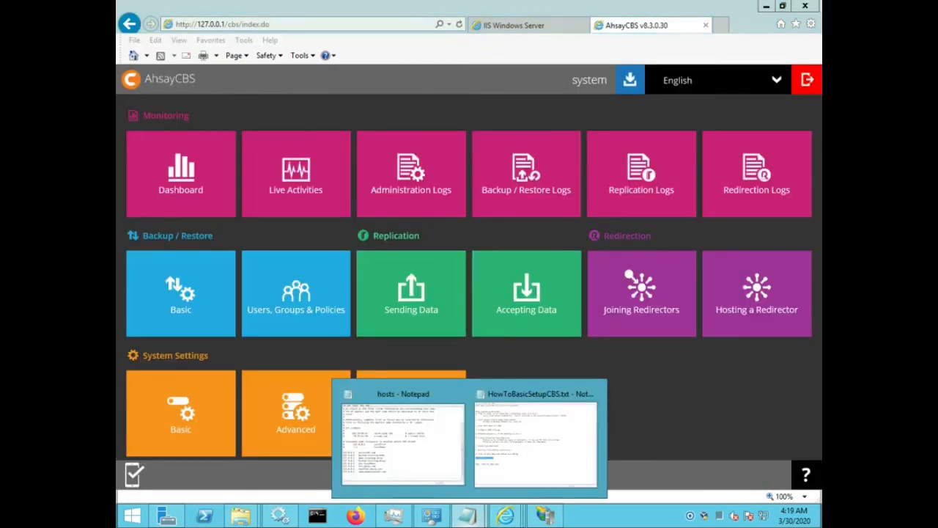
- Select the closing 'DONE. Ready for New Users' line in the Notepad checklist
left_click(535, 438)
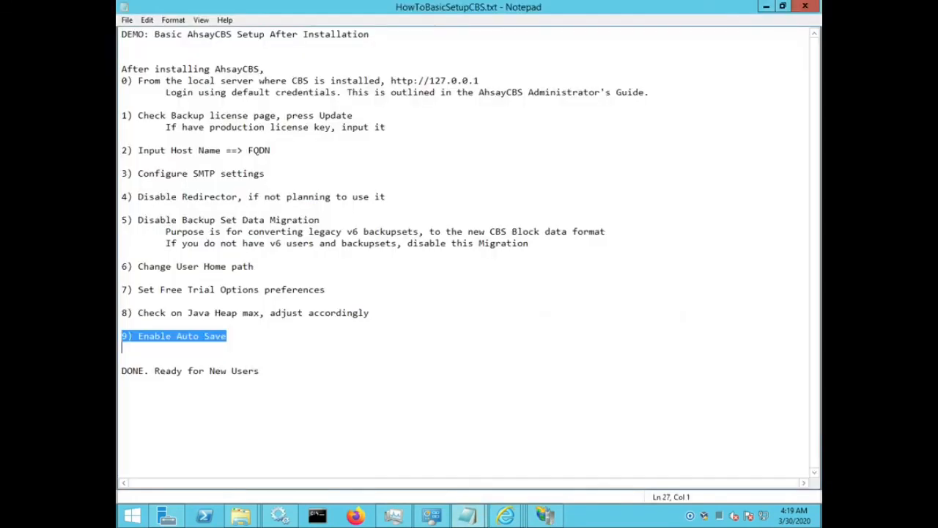
key("Down")
key("Down")
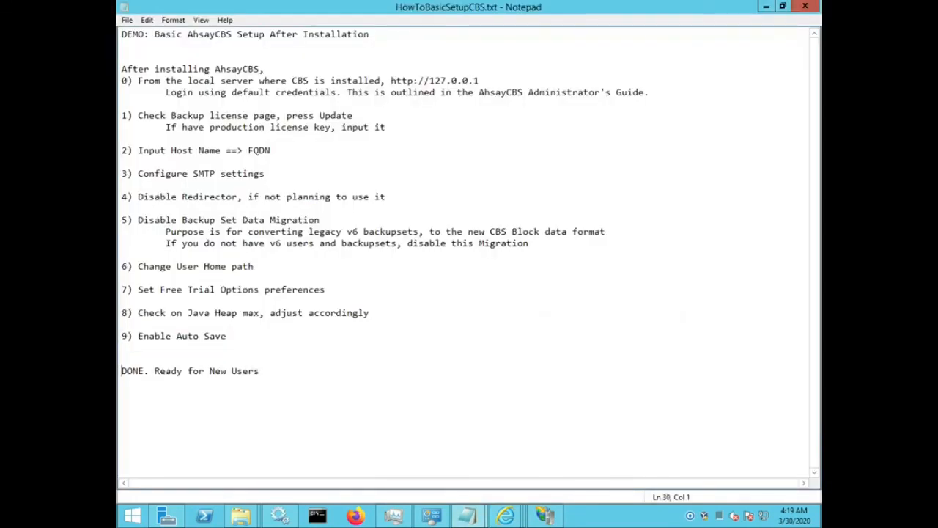
key("shift+Down")
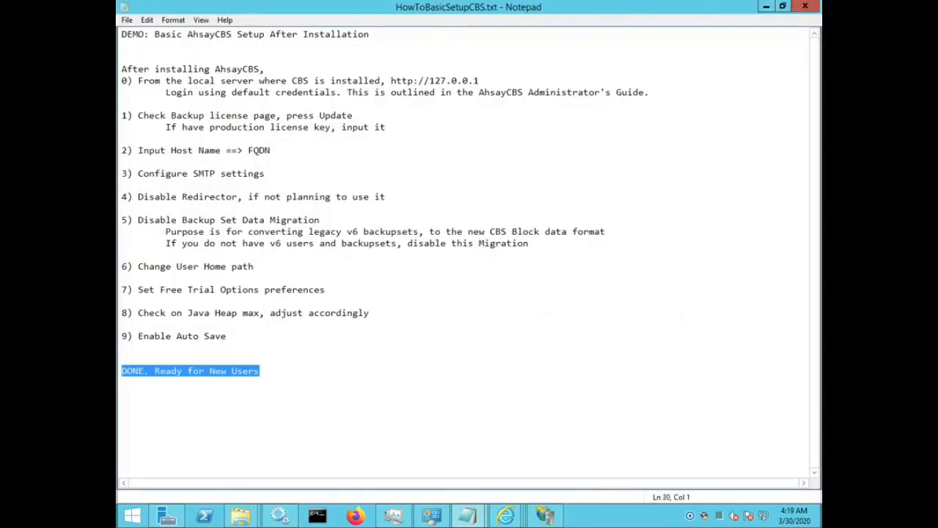